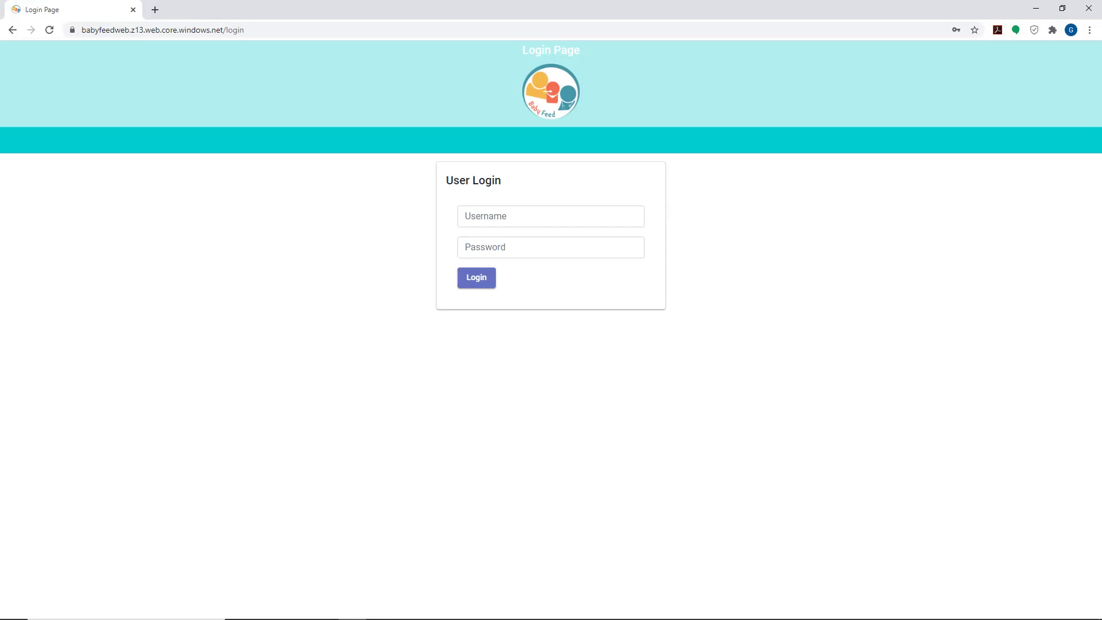
# Log in to the Baby Feed Admin Portal with the admin username and password.
pyautogui.click(587, 215)
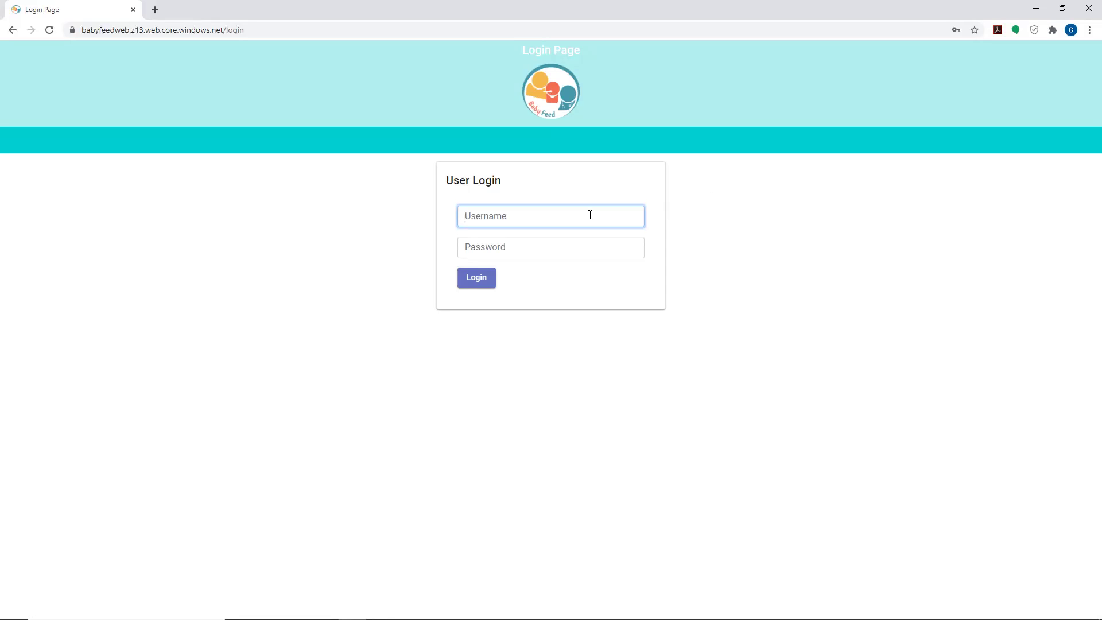
pyautogui.write('admin')
pyautogui.press('Tab')
pyautogui.write('a')
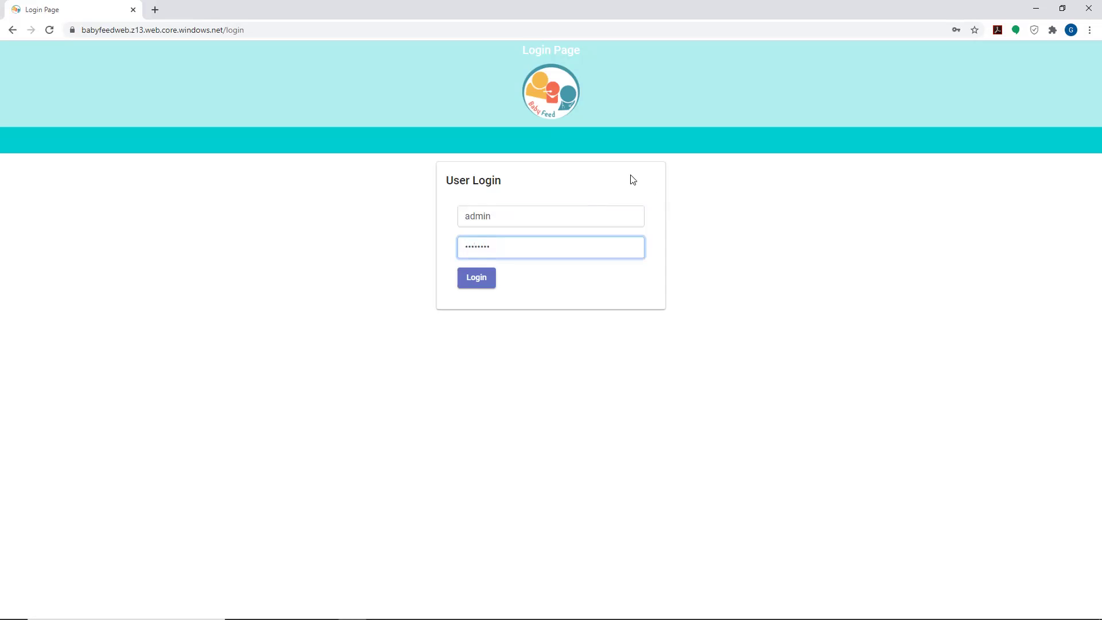
pyautogui.click(472, 277)
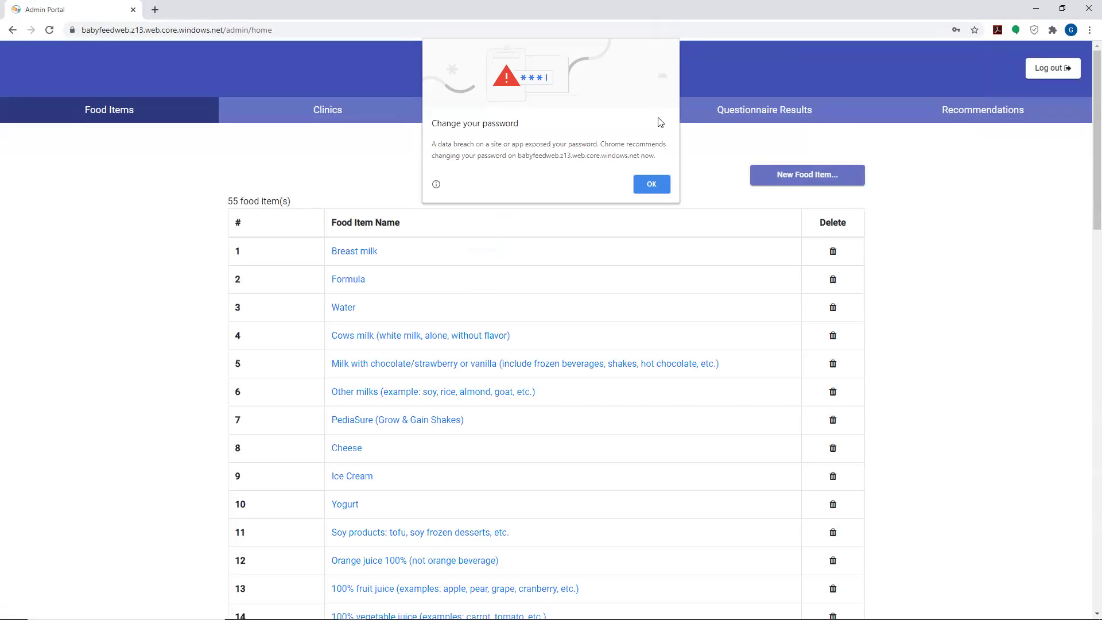
# Dismiss Chrome's change-password warning and scroll through the 55 food items and back up.
pyautogui.click(645, 184)
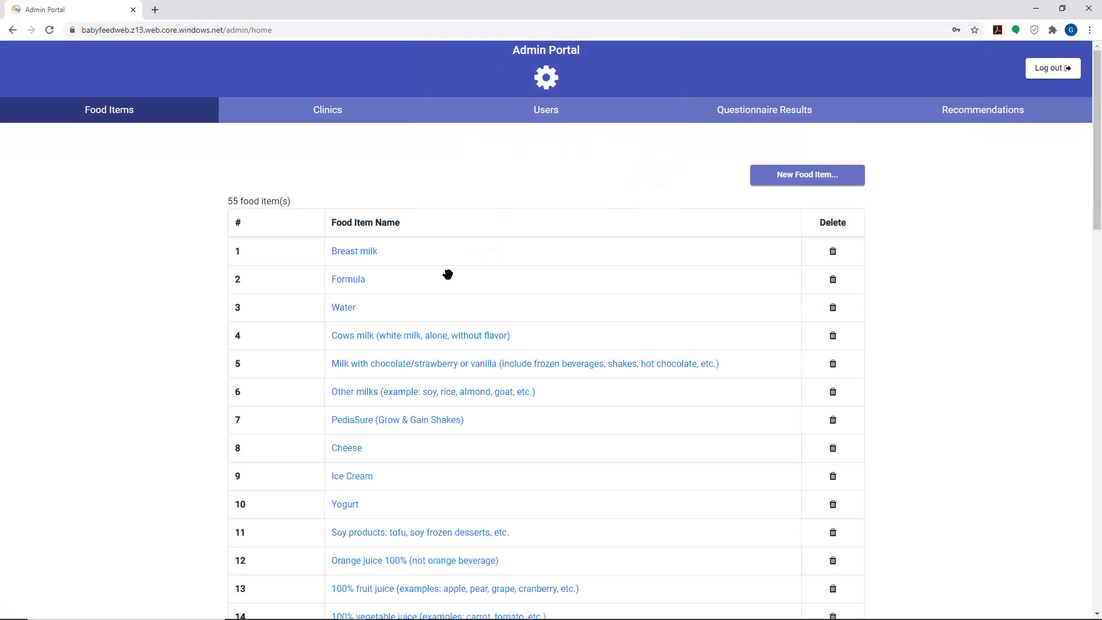
pyautogui.scroll(-5, 422, 254)
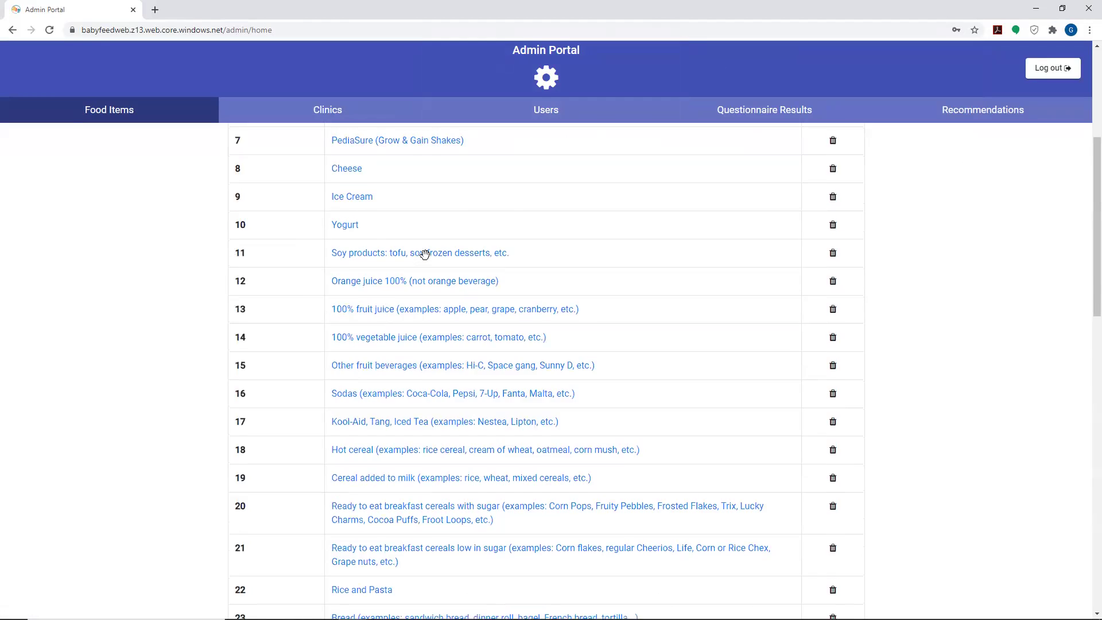
pyautogui.scroll(5, 423, 253)
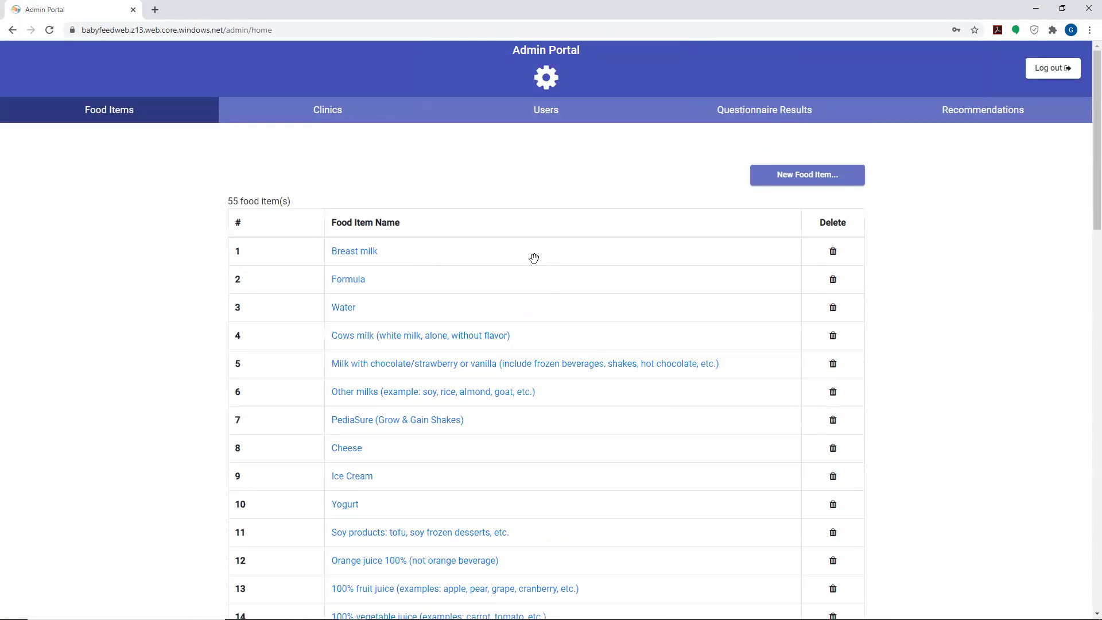
pyautogui.scroll(-3, 473, 227)
pyautogui.scroll(3, 473, 224)
pyautogui.scroll(-1, 345, 258)
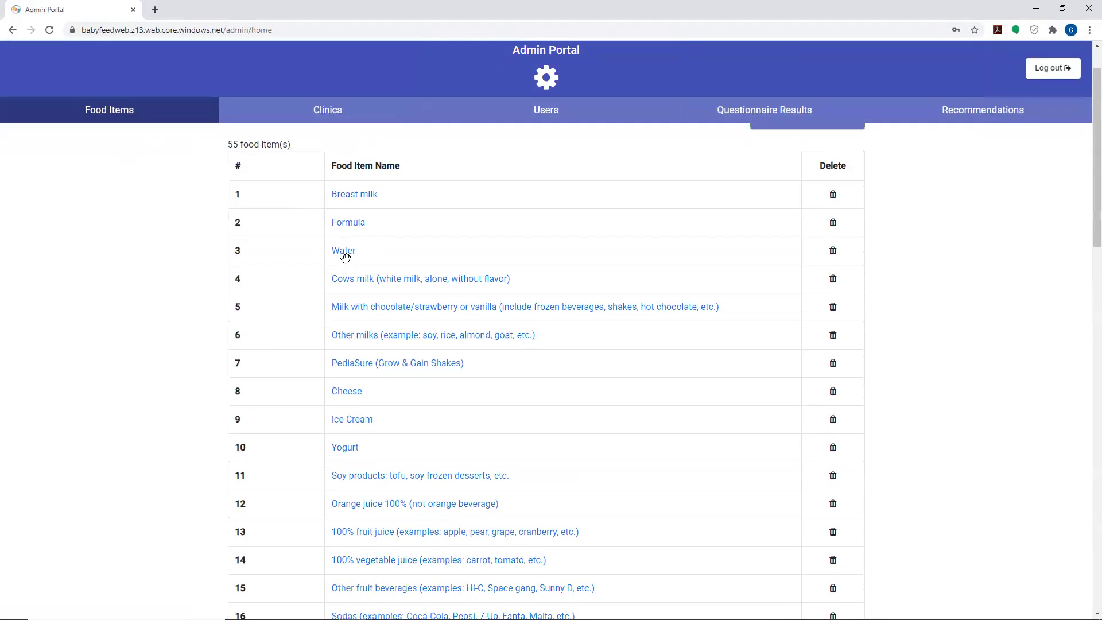
pyautogui.scroll(1, 345, 255)
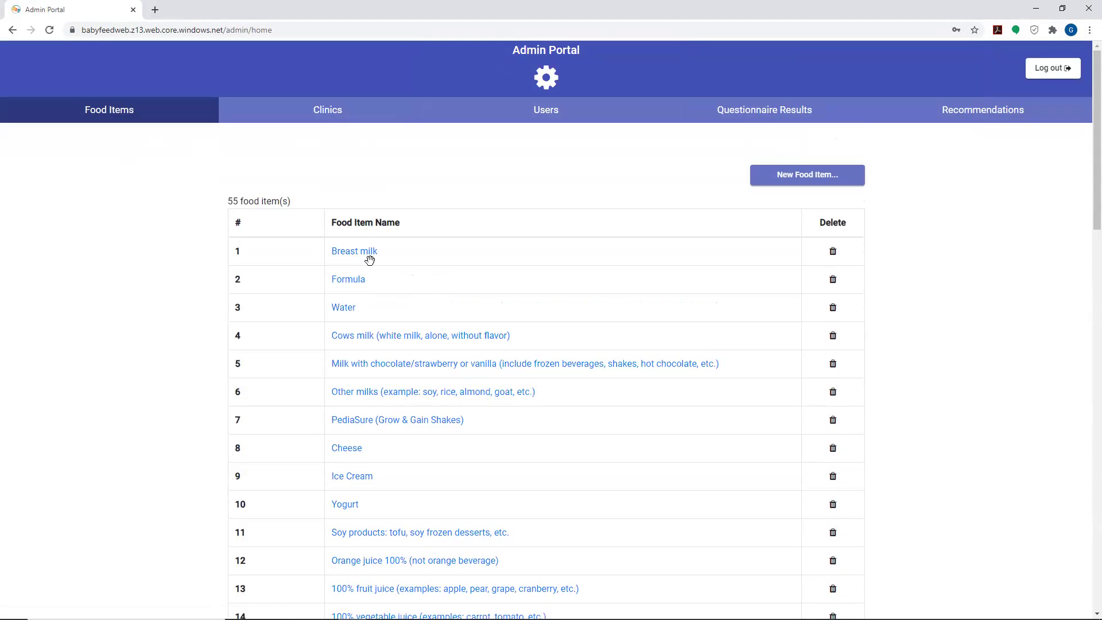
pyautogui.scroll(-5, 372, 259)
pyautogui.scroll(-7, 371, 264)
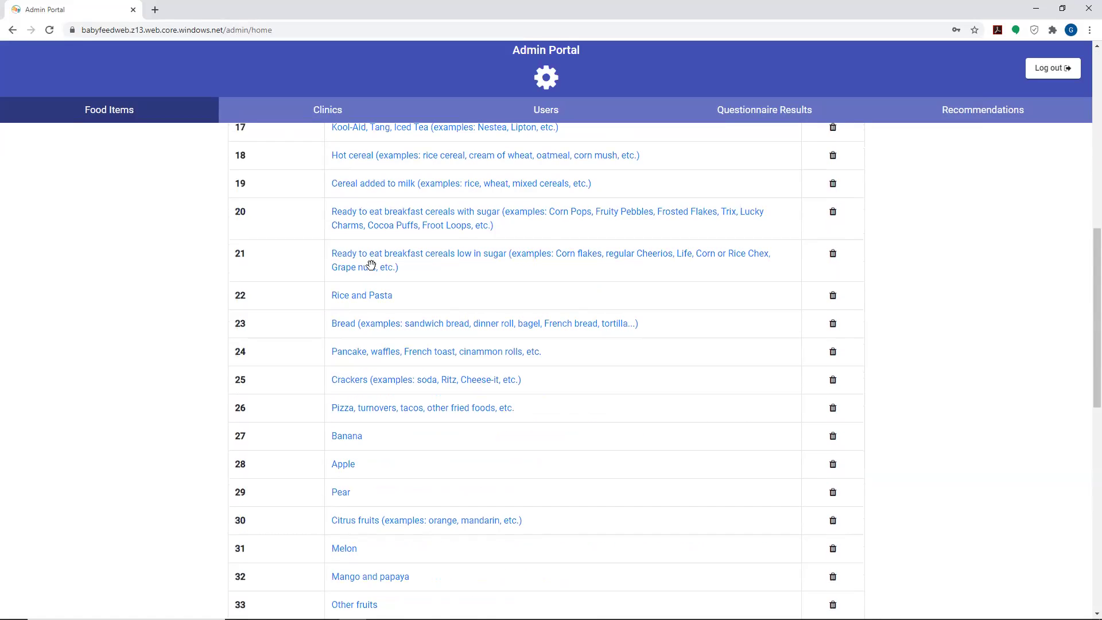
pyautogui.scroll(10, 370, 265)
pyautogui.scroll(1, 370, 263)
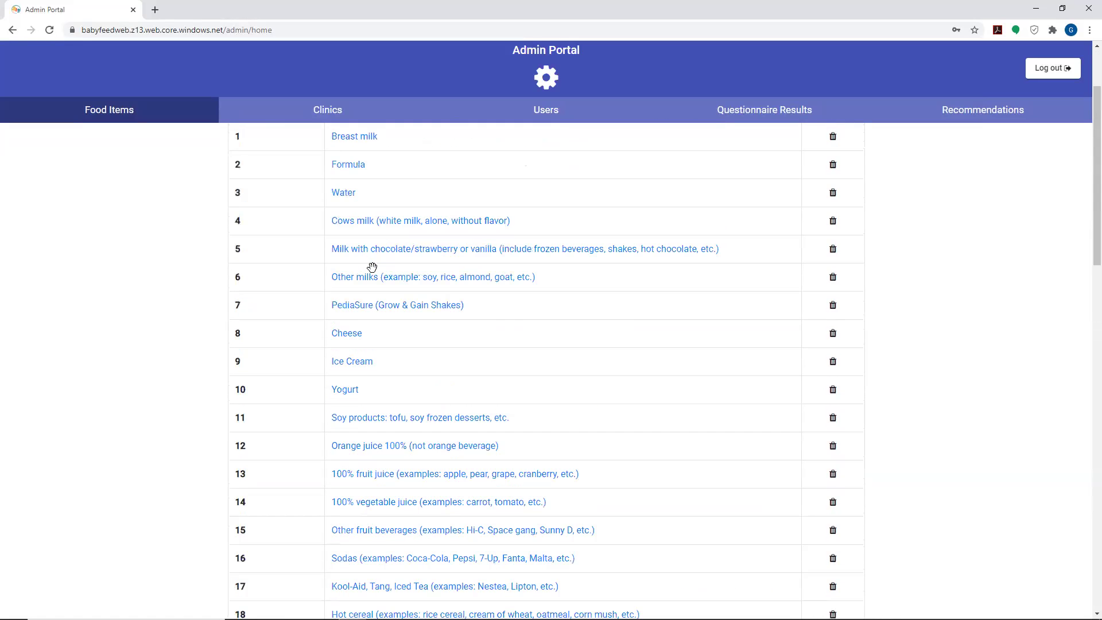
pyautogui.scroll(2, 371, 251)
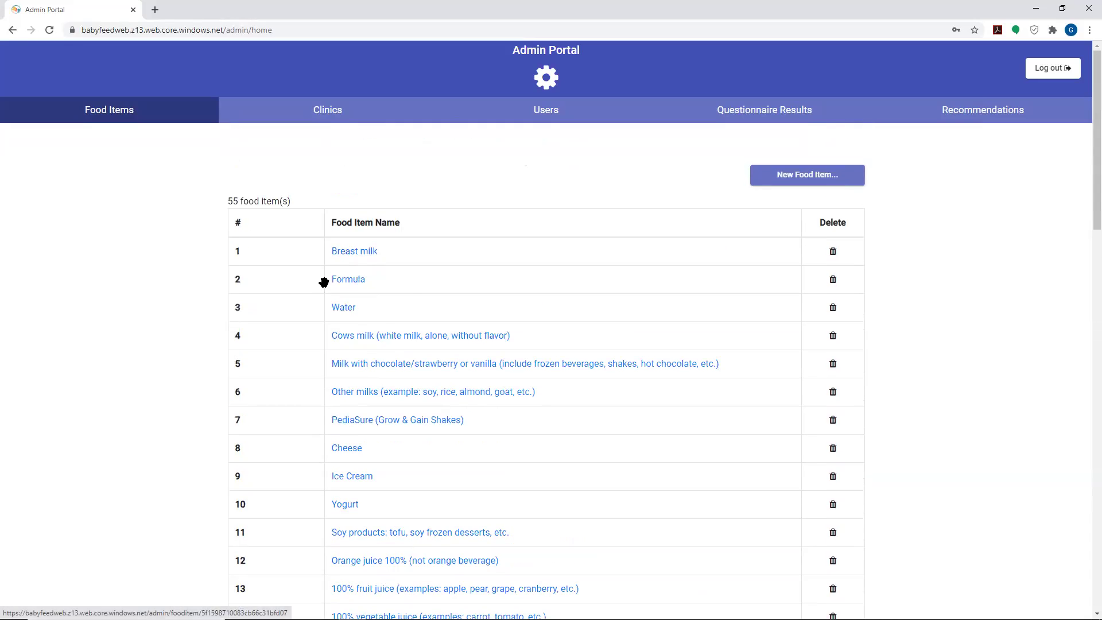
pyautogui.click(355, 254)
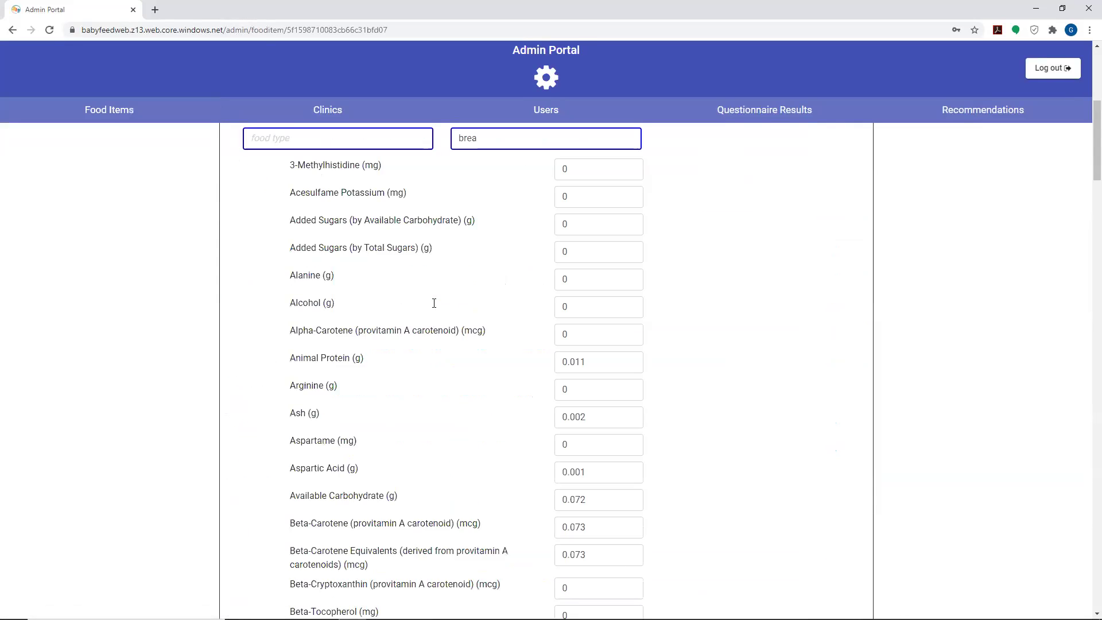
pyautogui.scroll(-7, 430, 305)
pyautogui.scroll(7, 433, 305)
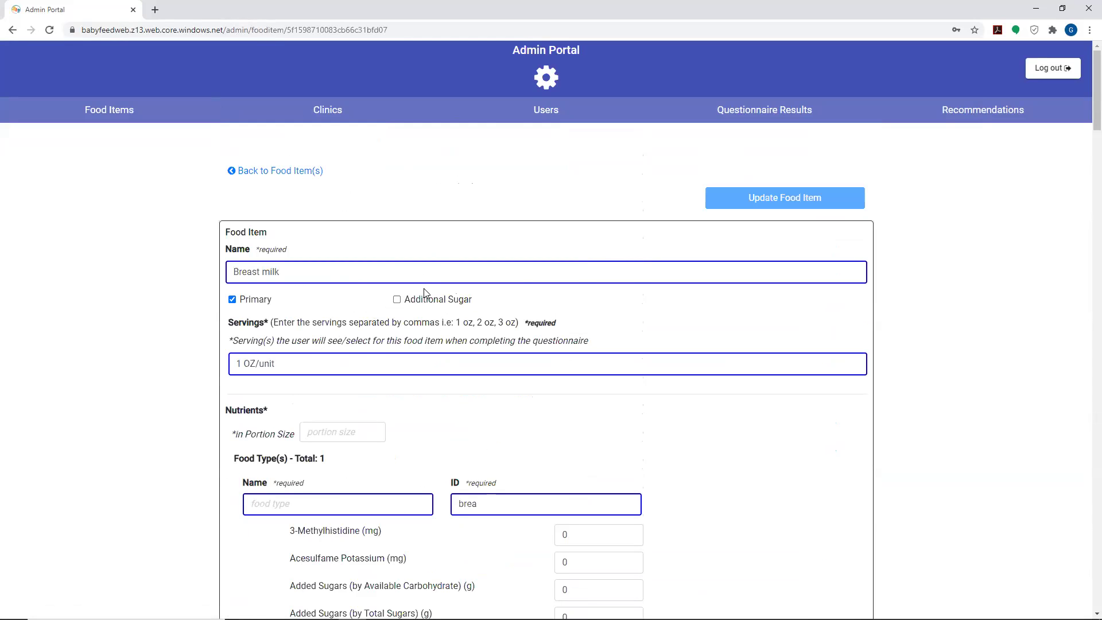
pyautogui.scroll(-6, 456, 344)
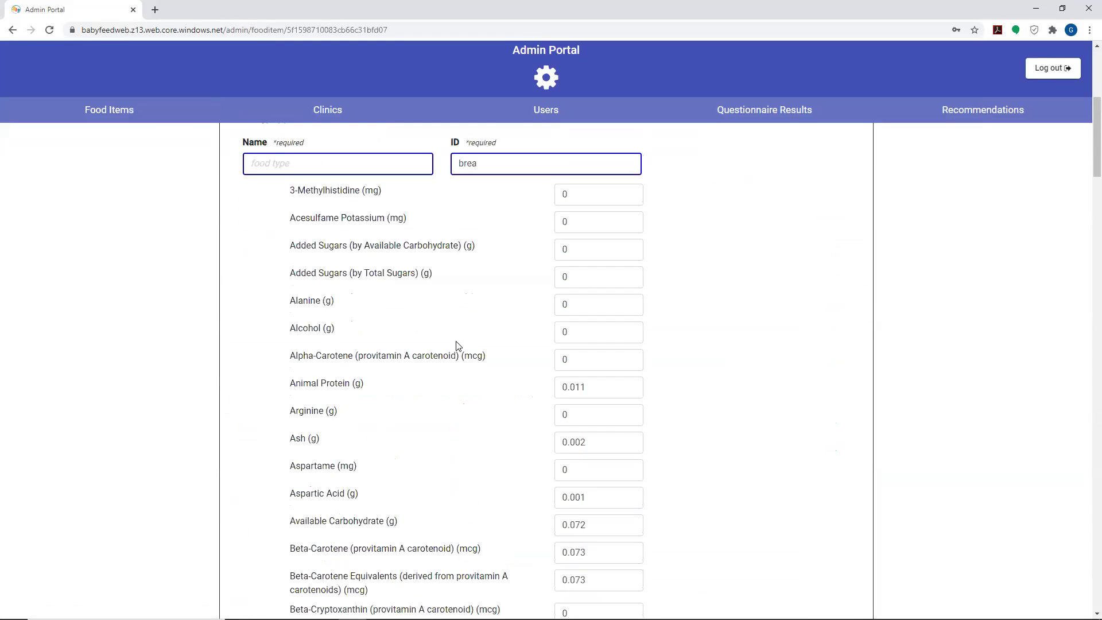
pyautogui.scroll(-6, 456, 343)
pyautogui.scroll(12, 456, 339)
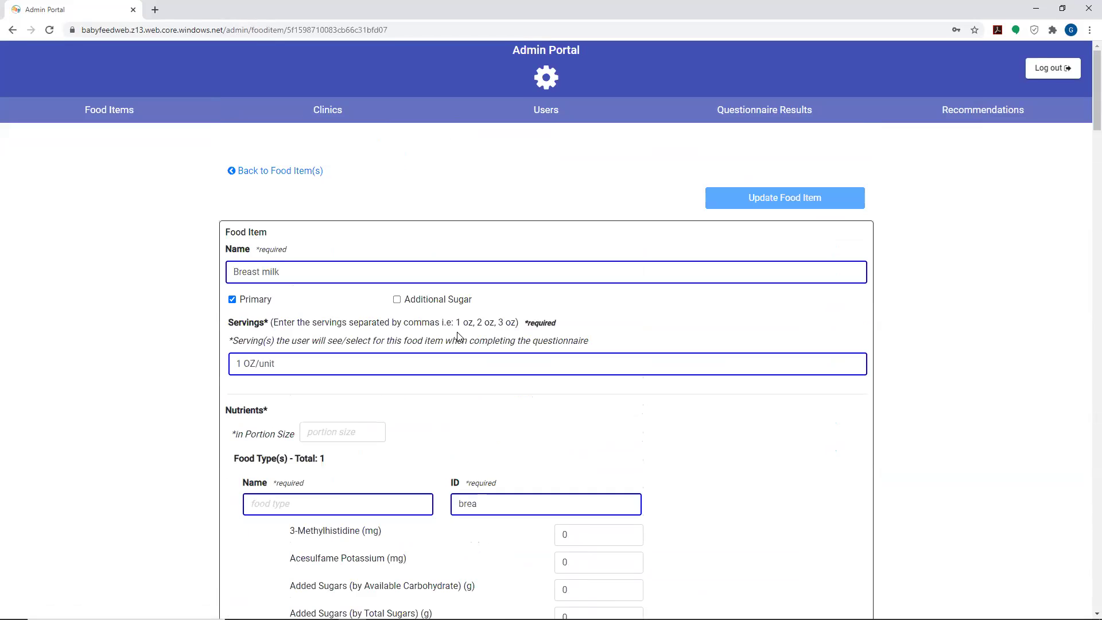
pyautogui.click(255, 175)
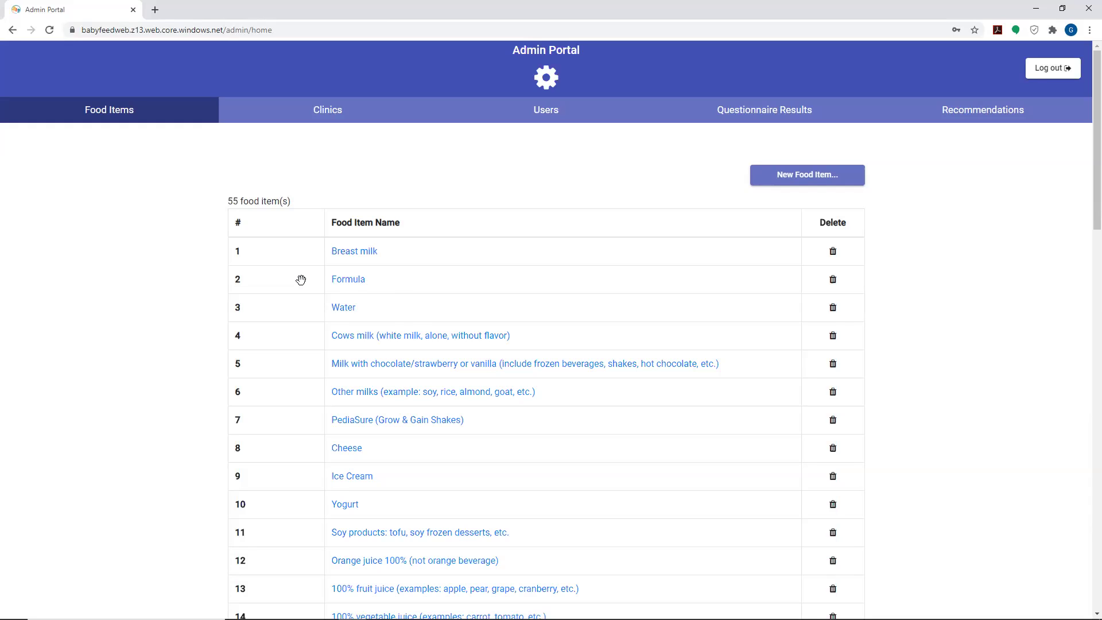
# Drag Formula above Breast milk, confirm Questionnaire Results is empty, and return to Food Items.
pyautogui.moveTo(300, 275); pyautogui.dragTo(302, 256)
pyautogui.moveTo(352, 284); pyautogui.dragTo(352, 256)
pyautogui.click(717, 120)
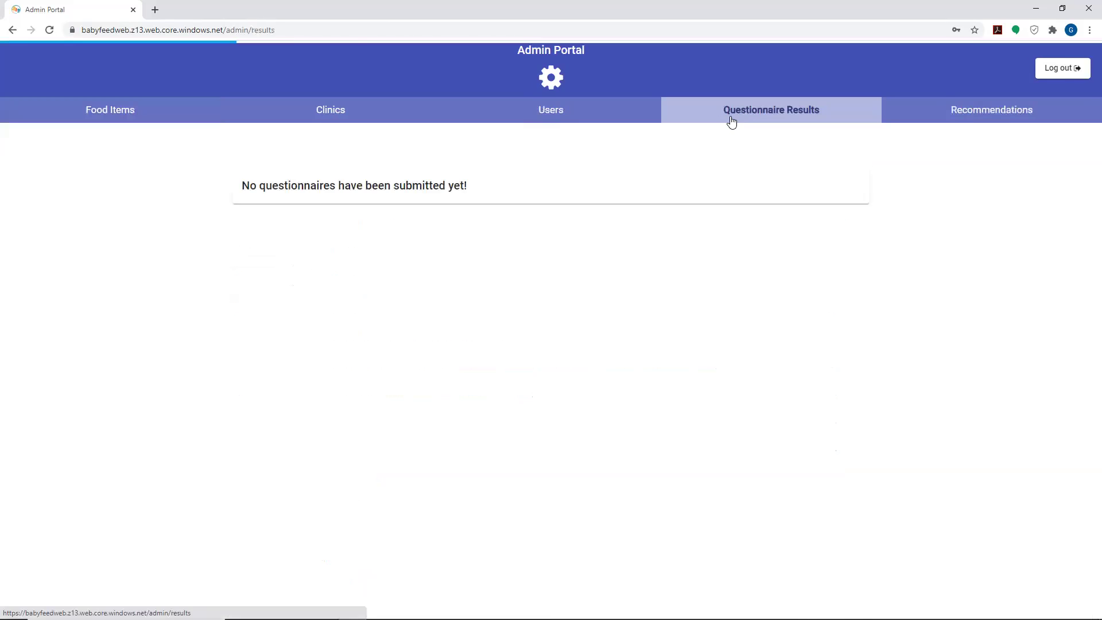
pyautogui.click(118, 121)
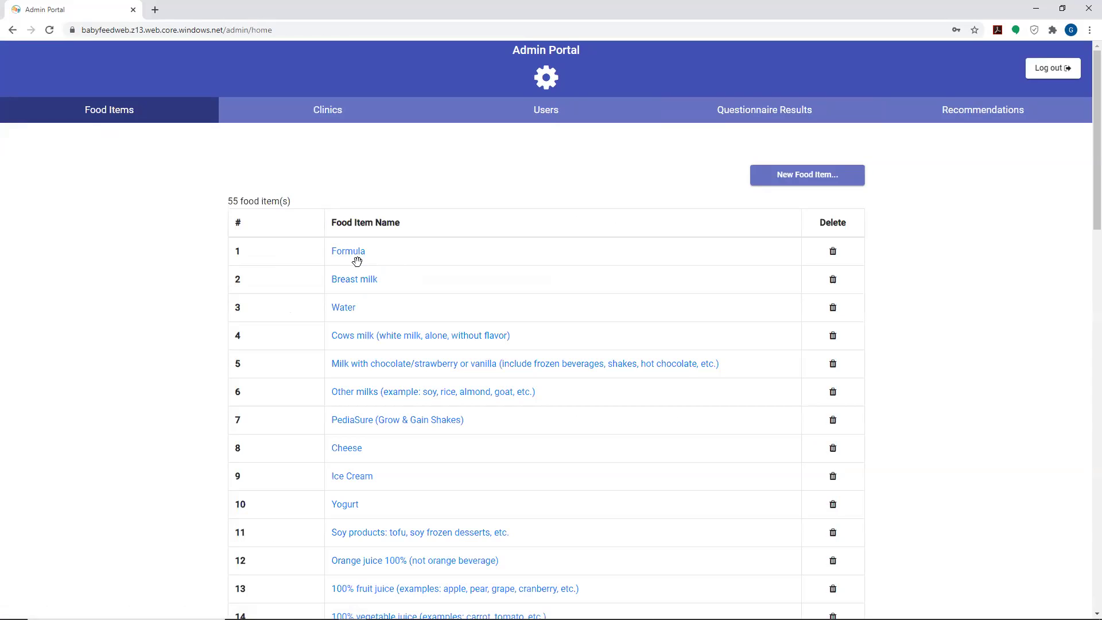
# Scroll through the food items, then drag Breast milk back above Formula.
pyautogui.scroll(-12, 398, 336)
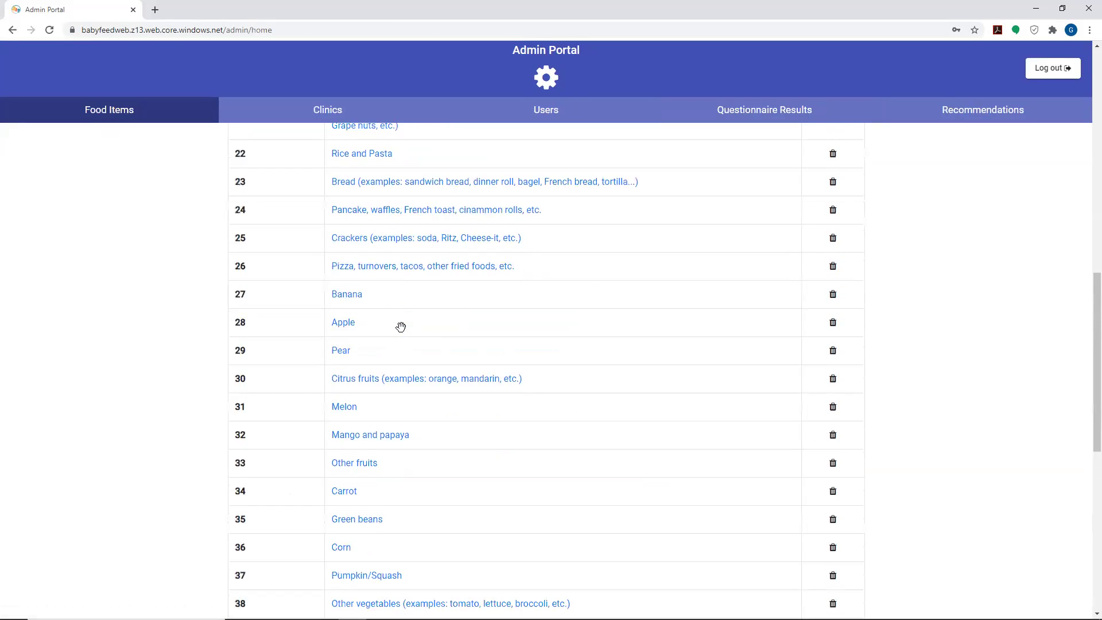
pyautogui.scroll(-8, 401, 326)
pyautogui.scroll(14, 401, 324)
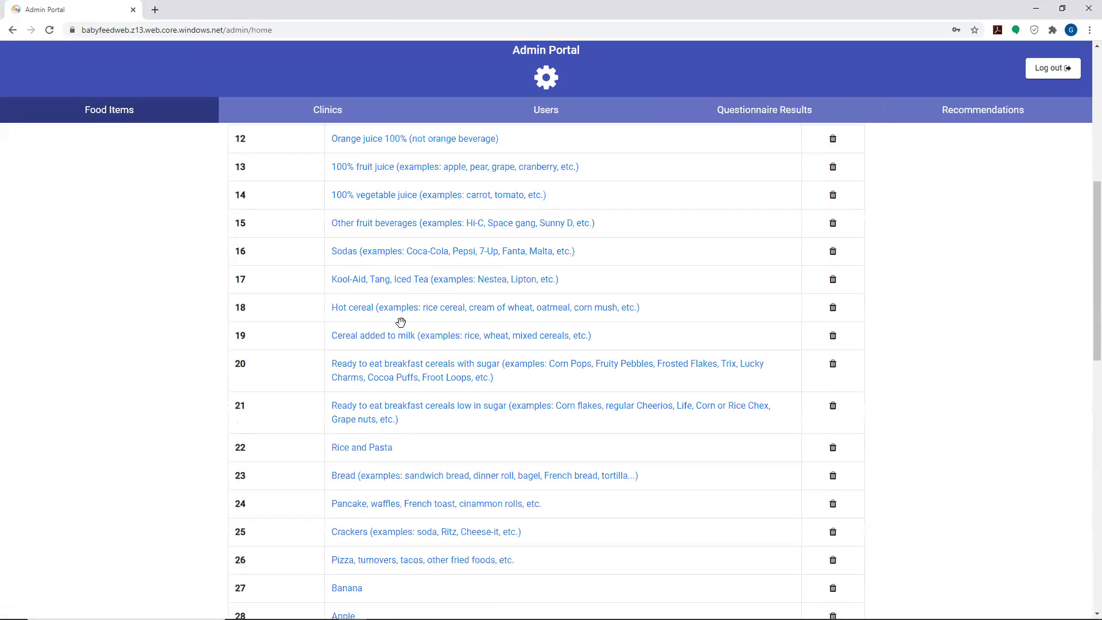
pyautogui.scroll(7, 401, 322)
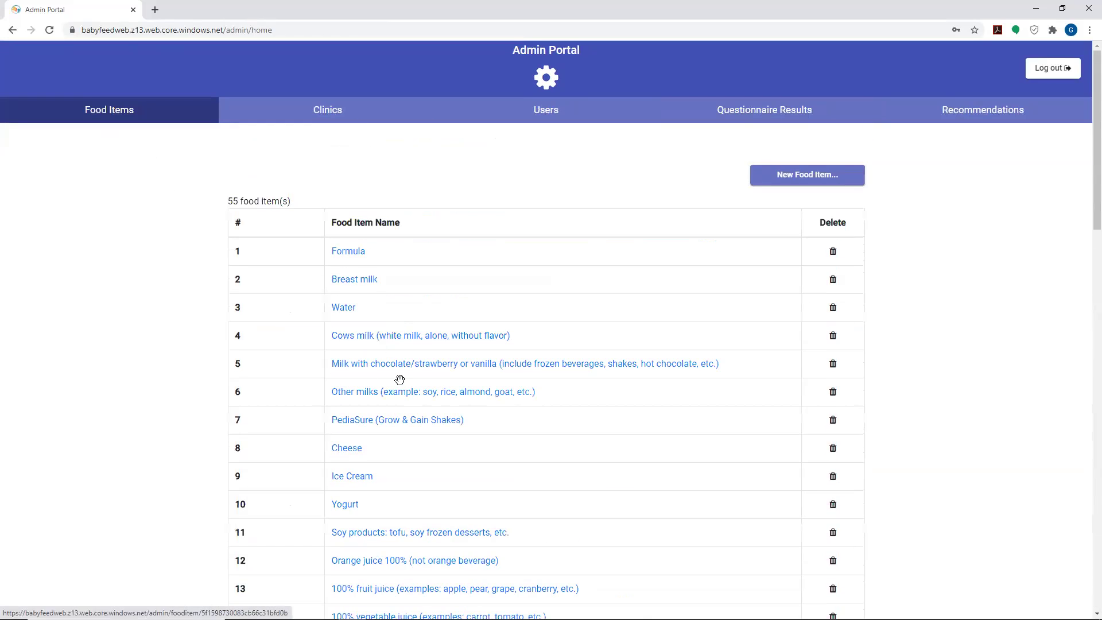
pyautogui.scroll(-5, 423, 385)
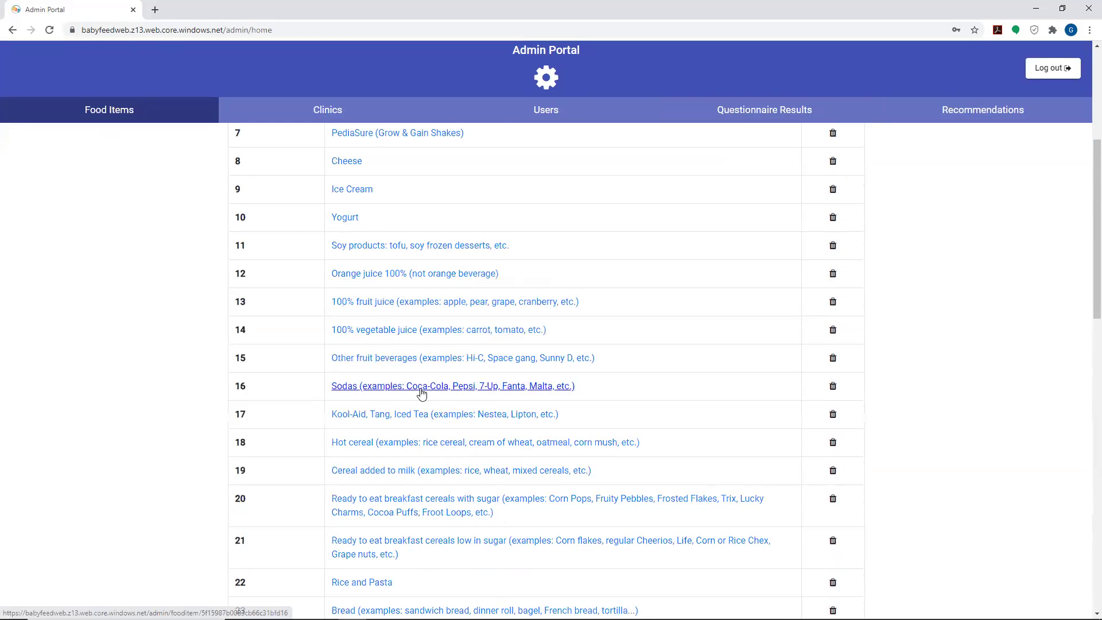
pyautogui.scroll(-1, 422, 394)
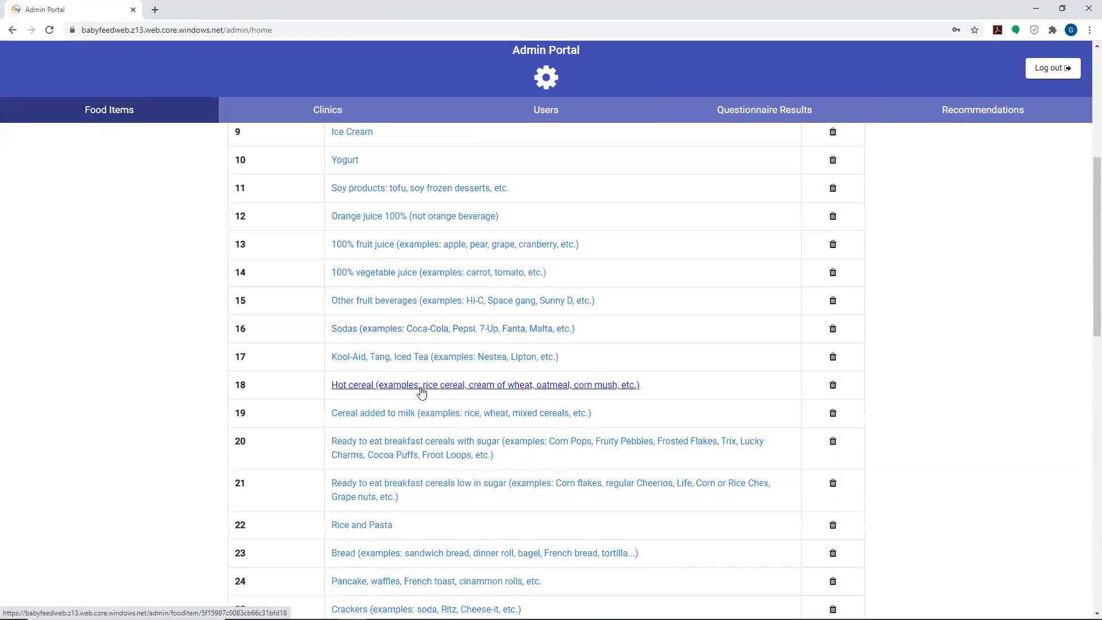
pyautogui.scroll(-2, 421, 392)
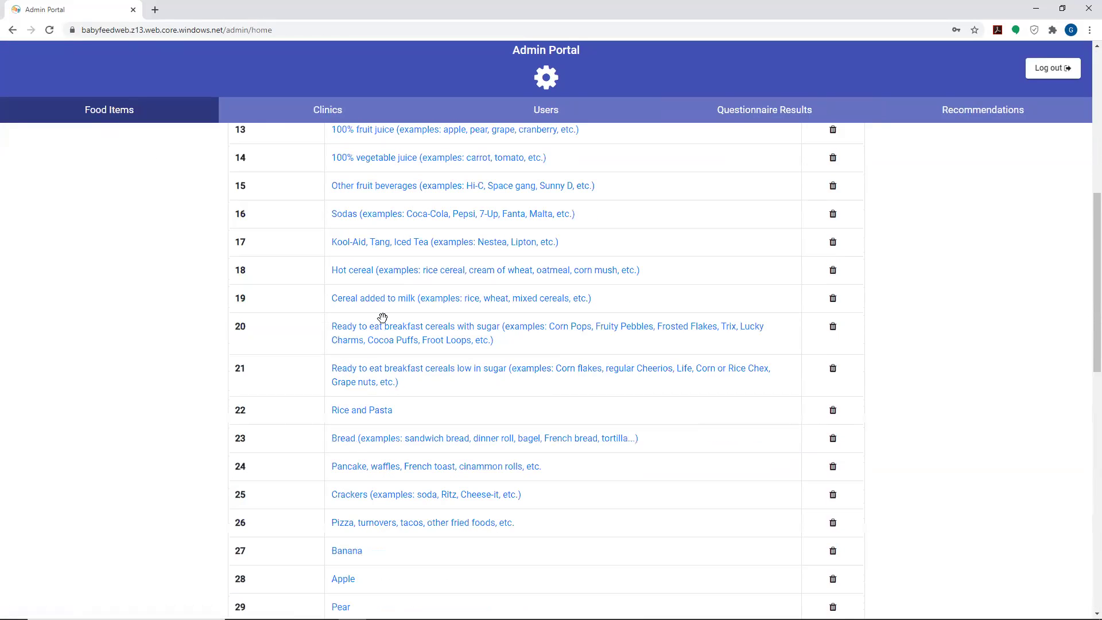
pyautogui.scroll(8, 423, 362)
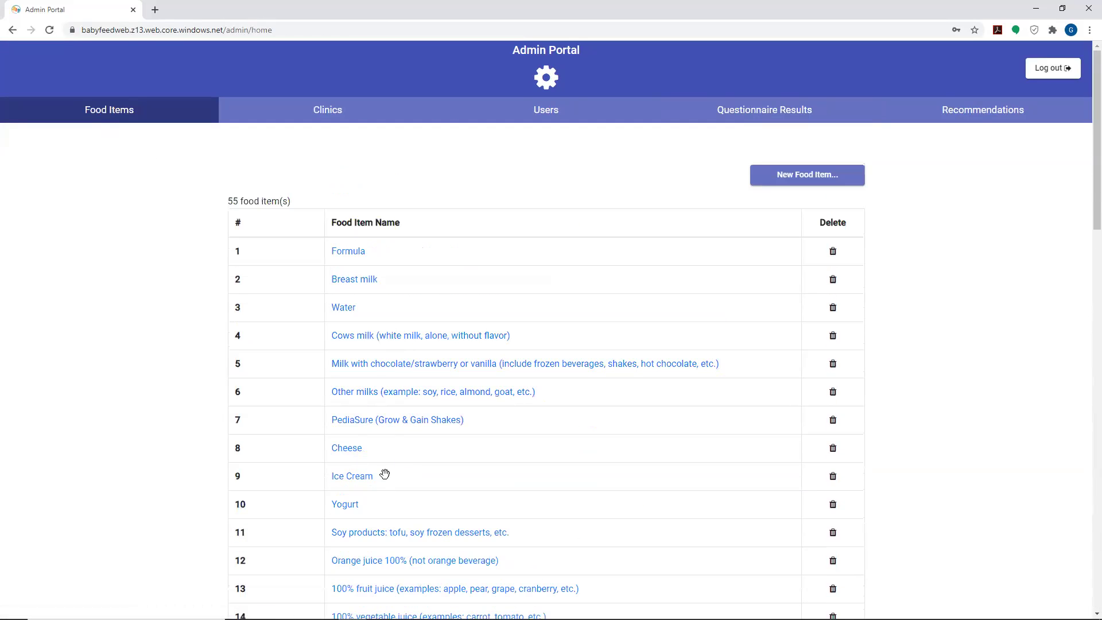
pyautogui.moveTo(411, 277); pyautogui.dragTo(405, 252)
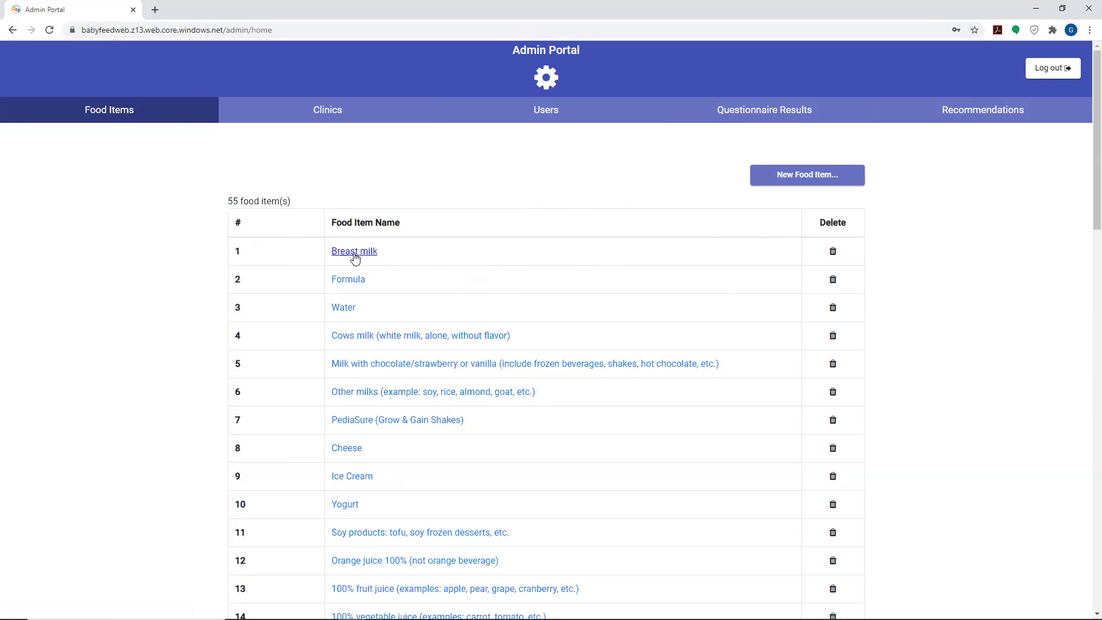
# Open Breast milk, append asterisks to its name and servings, and set Alcohol to 100.
pyautogui.click(357, 253)
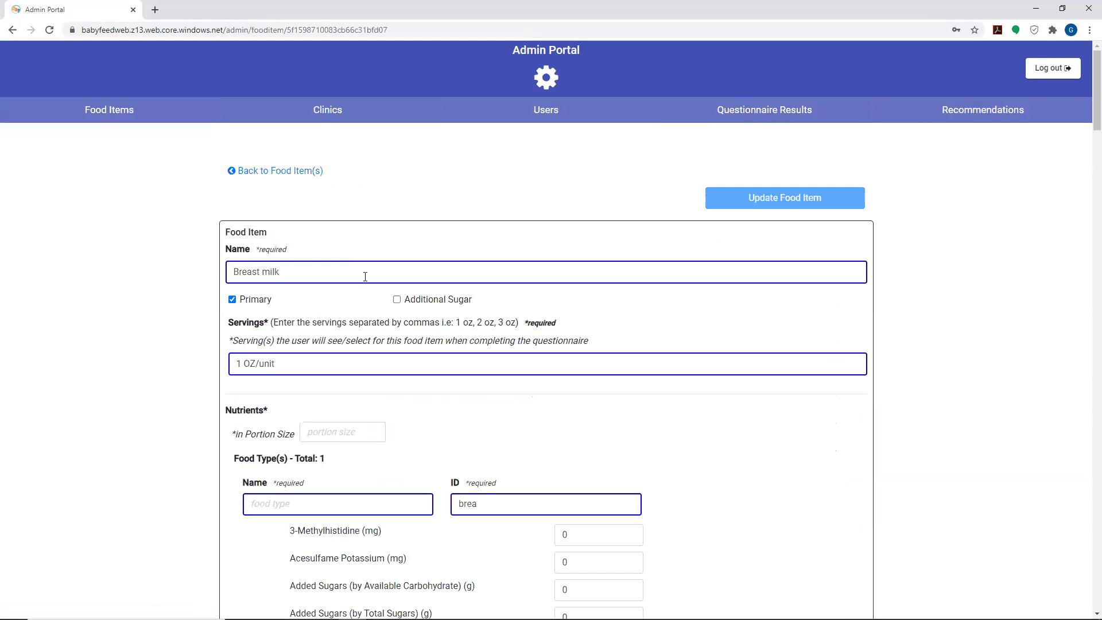
pyautogui.click(315, 267)
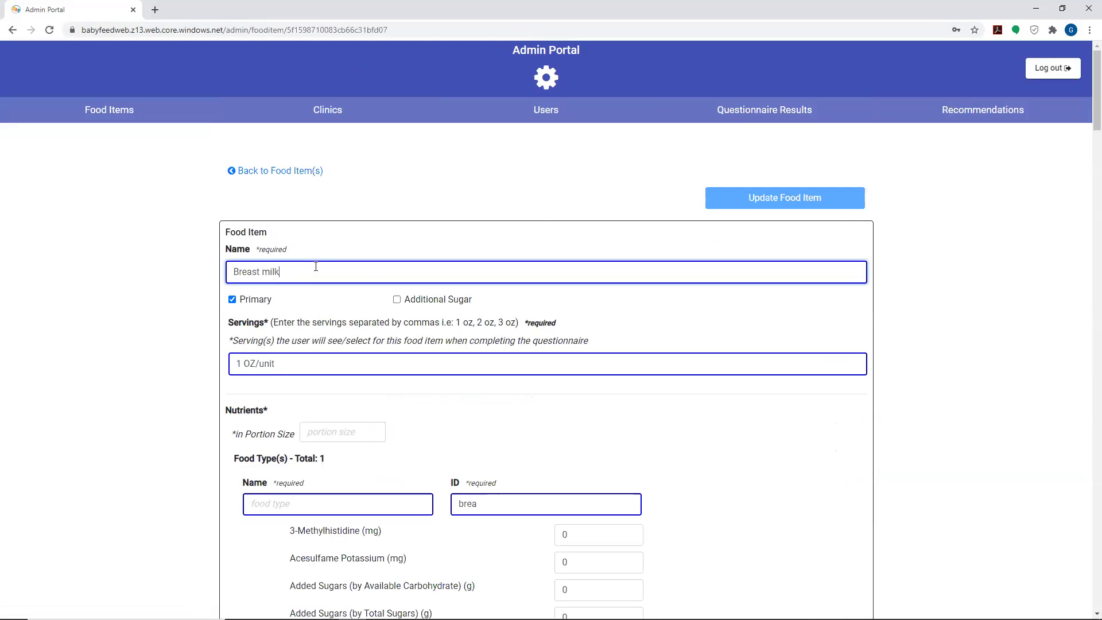
pyautogui.write('**')
pyautogui.click(295, 360)
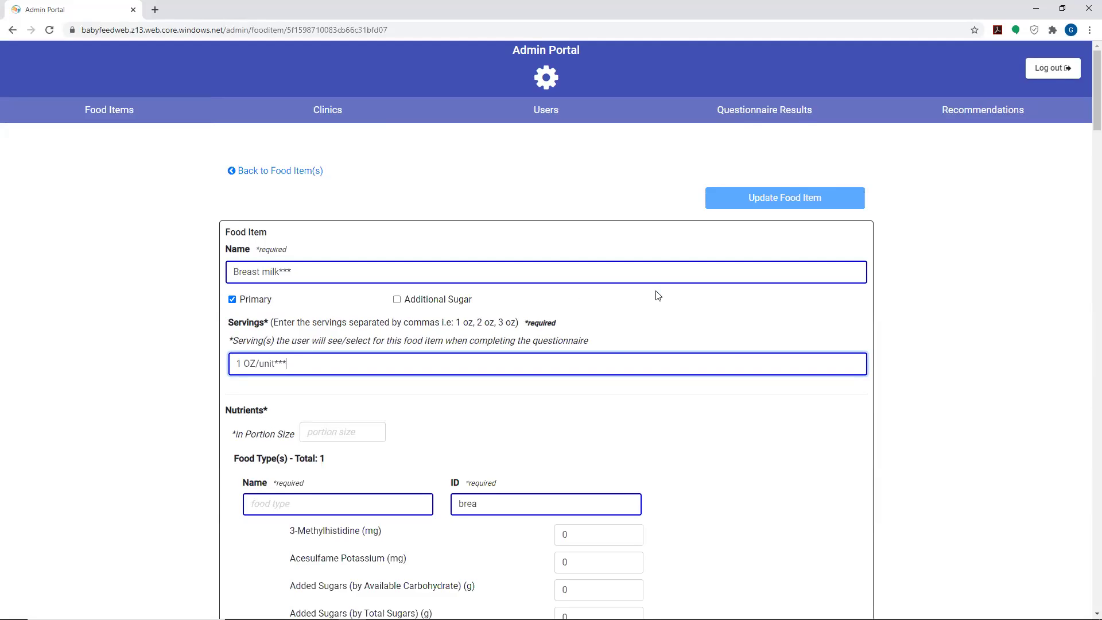
pyautogui.scroll(-6, 610, 347)
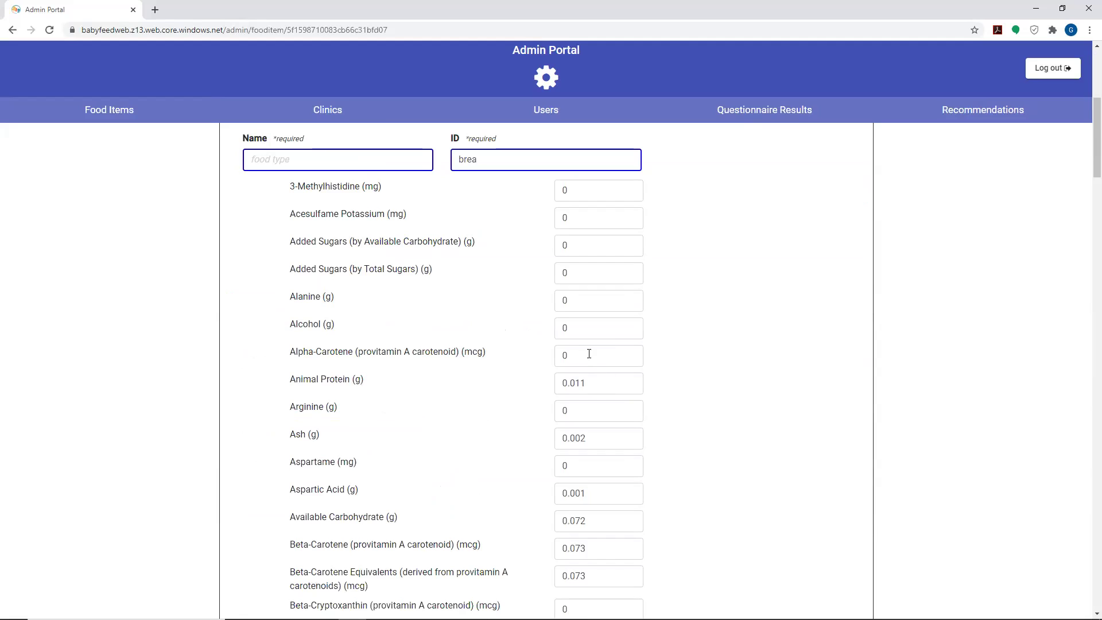
pyautogui.click(587, 331)
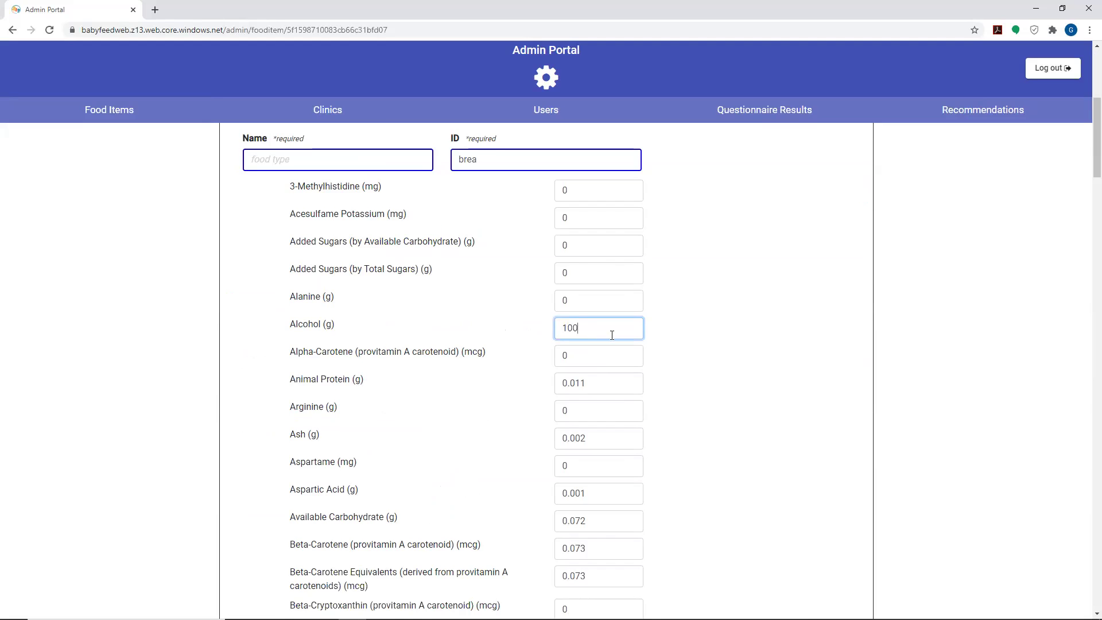
pyautogui.scroll(5, 646, 335)
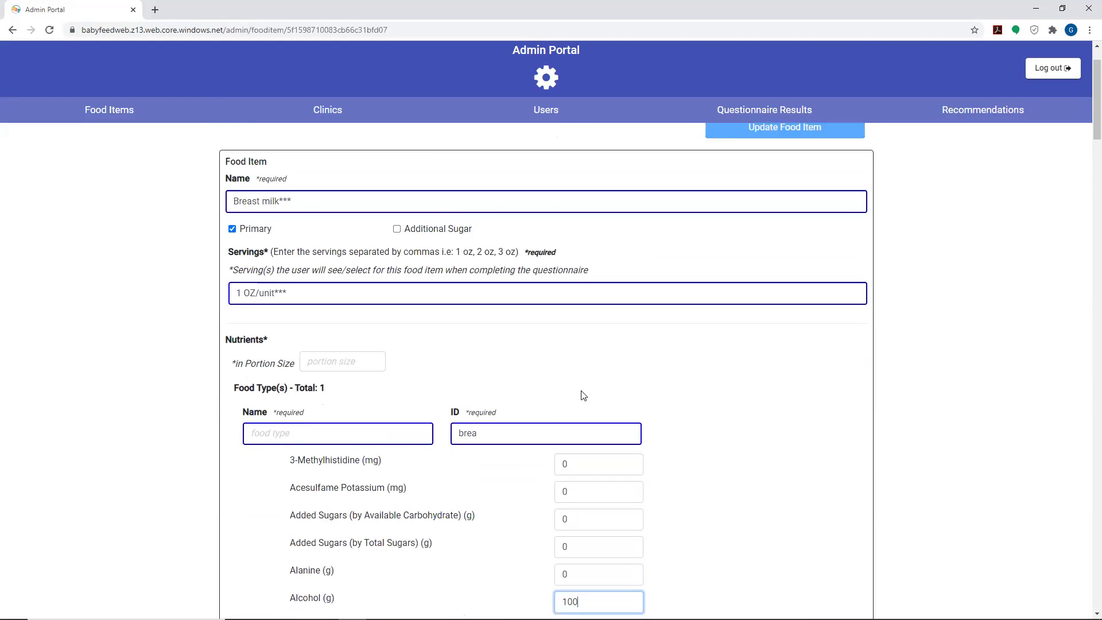
pyautogui.scroll(-2, 660, 393)
pyautogui.scroll(4, 666, 384)
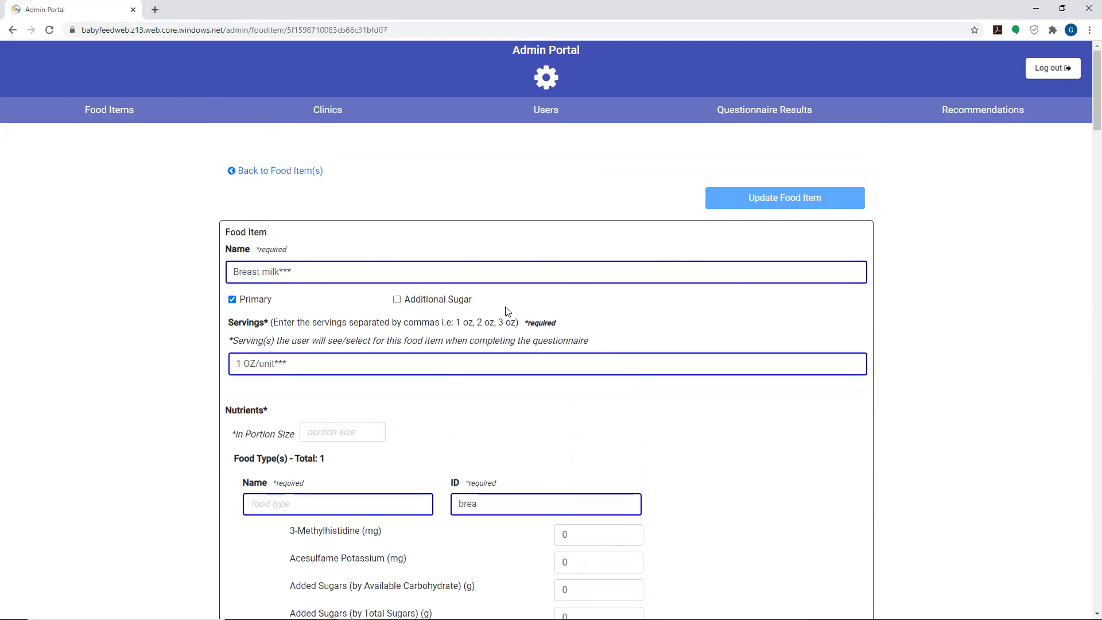
# Set portion size to 1 and food type name to milk, then save and confirm.
pyautogui.click(337, 435)
pyautogui.write('1')
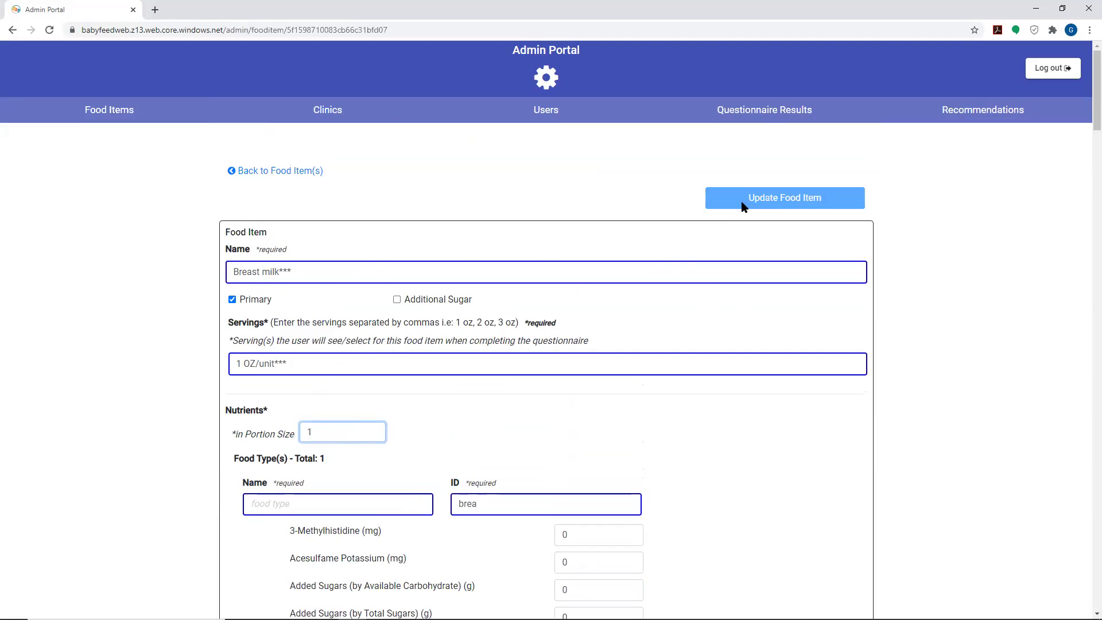
pyautogui.scroll(-15, 706, 276)
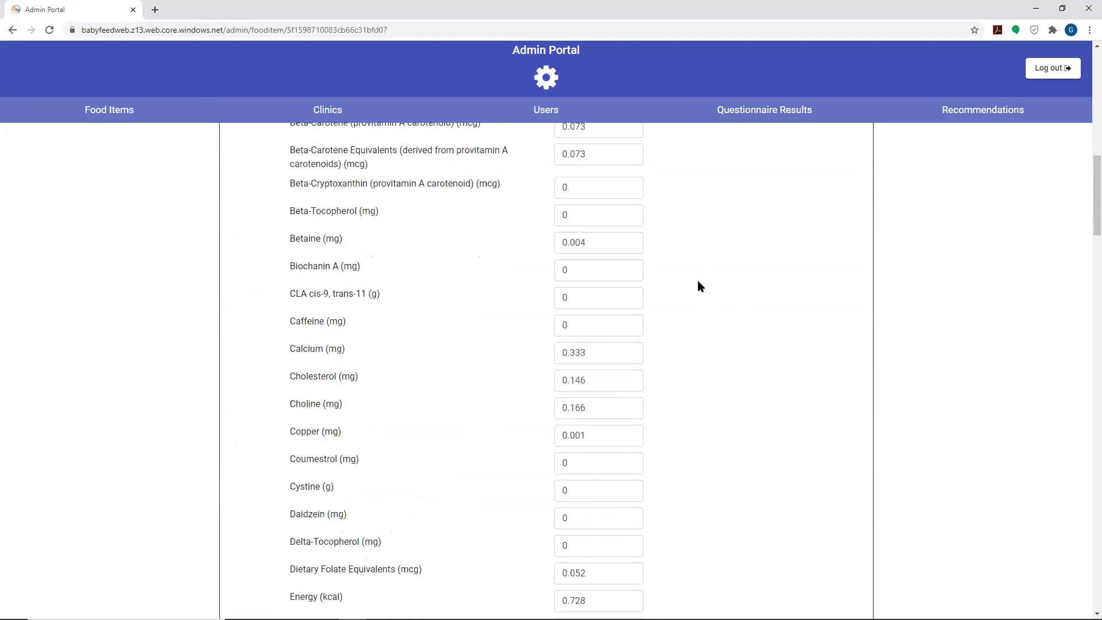
pyautogui.scroll(-20, 699, 285)
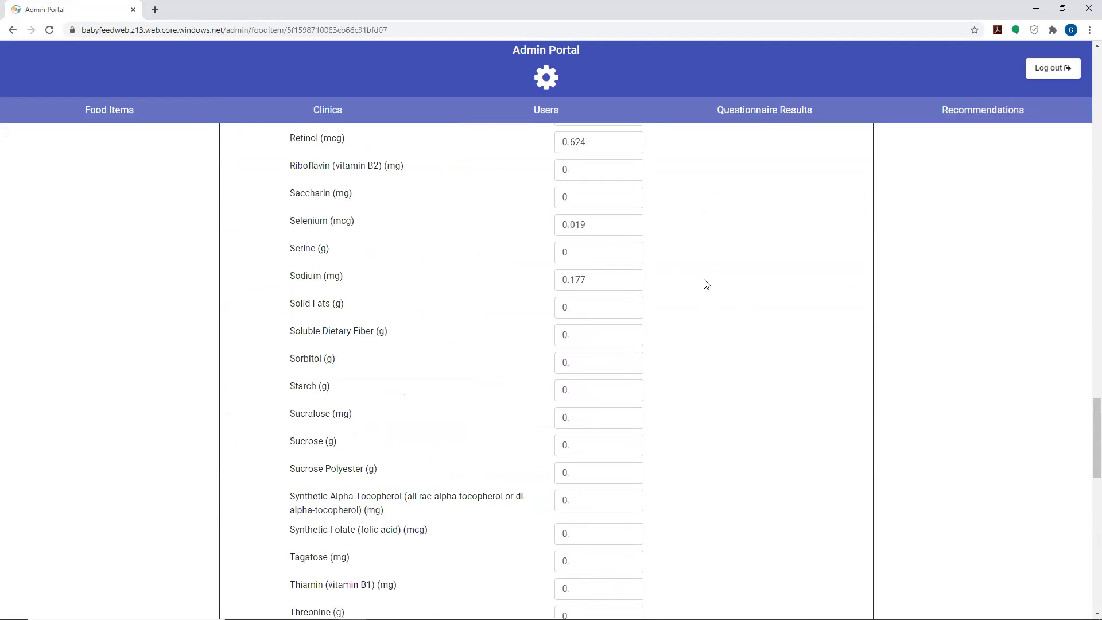
pyautogui.scroll(20, 706, 284)
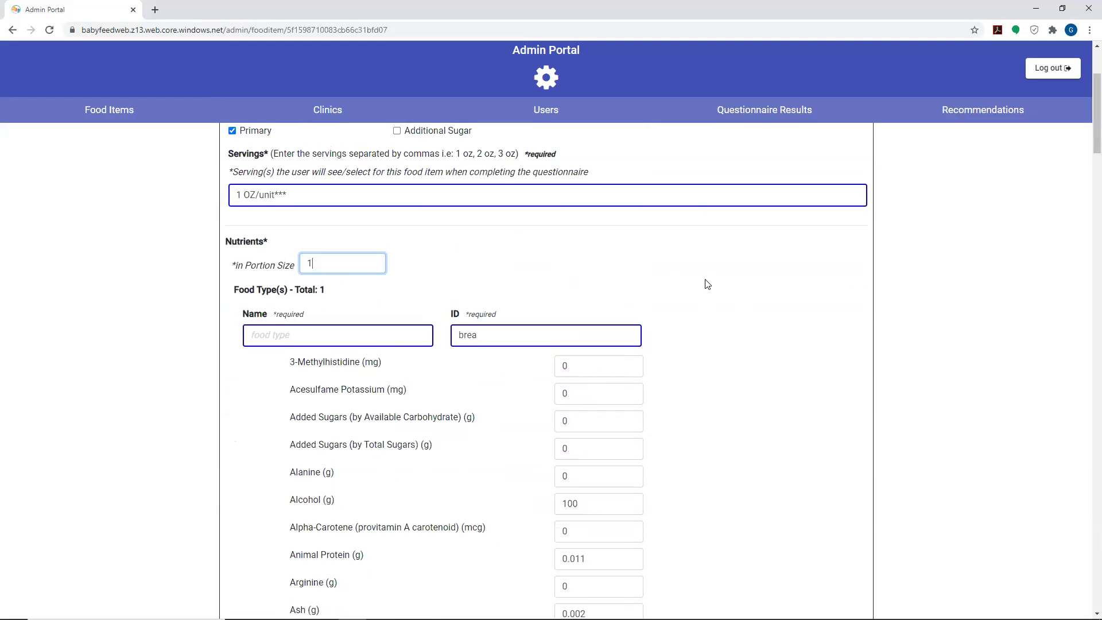
pyautogui.scroll(3, 707, 285)
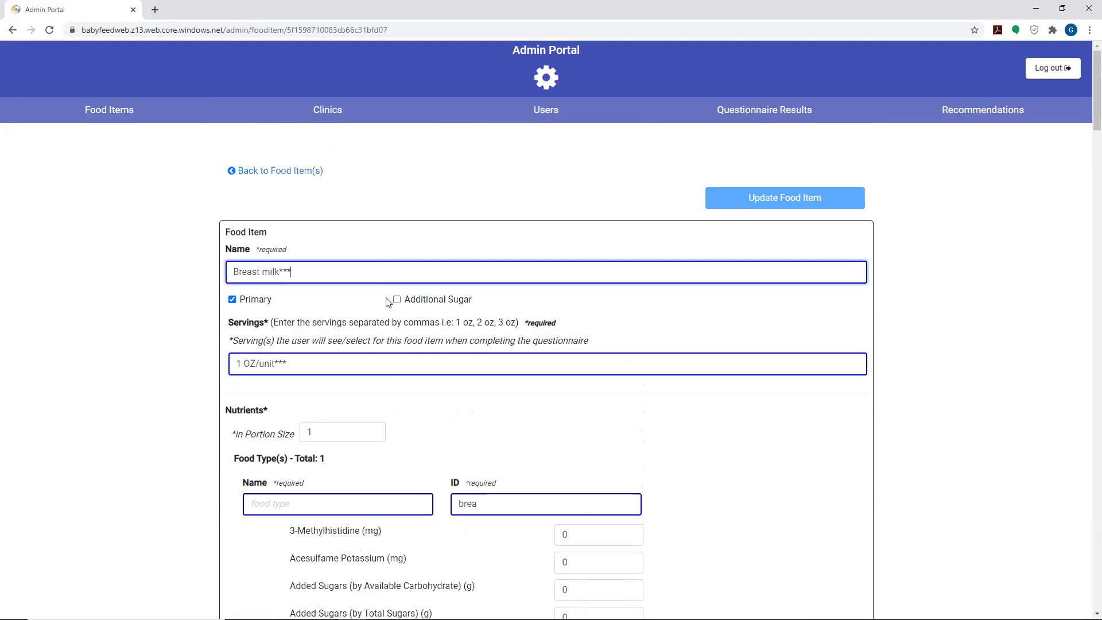
pyautogui.click(323, 499)
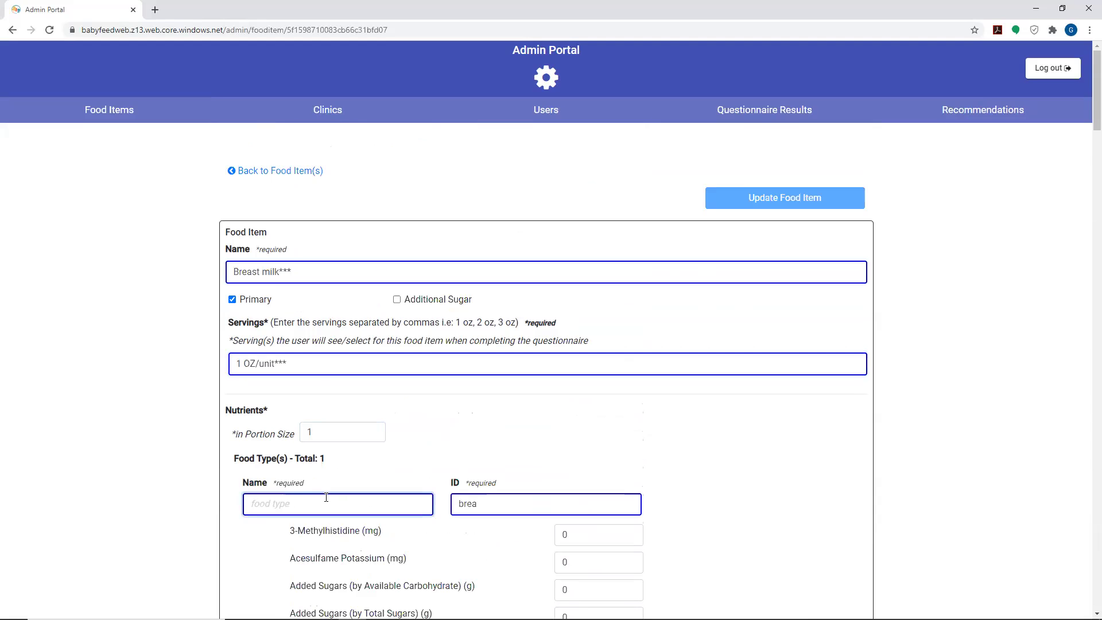
pyautogui.write('milk')
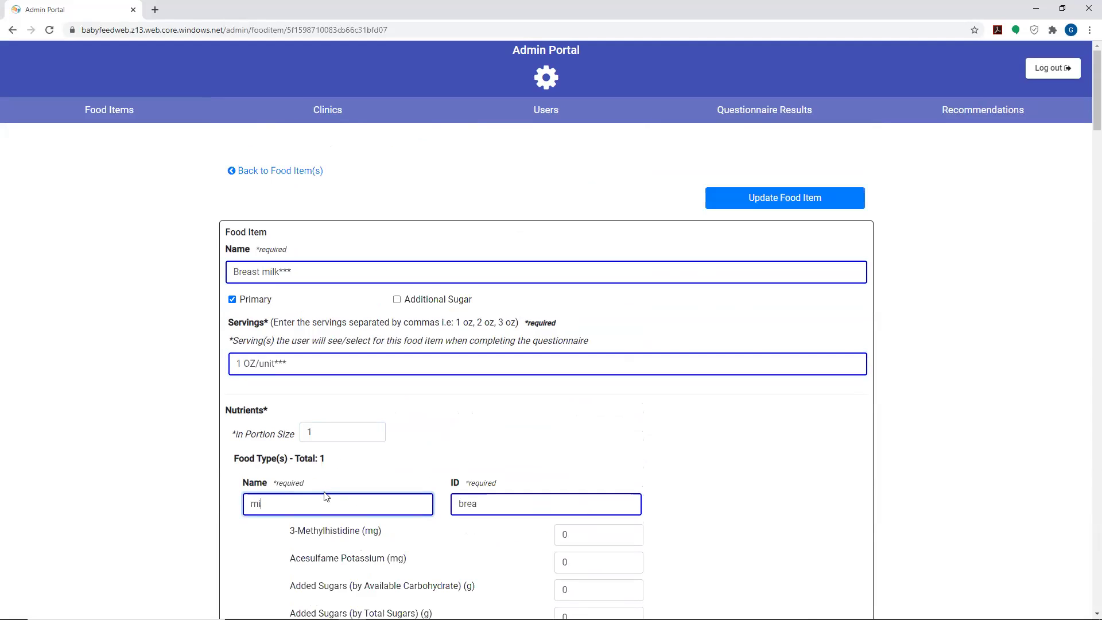
pyautogui.click(738, 206)
pyautogui.click(603, 360)
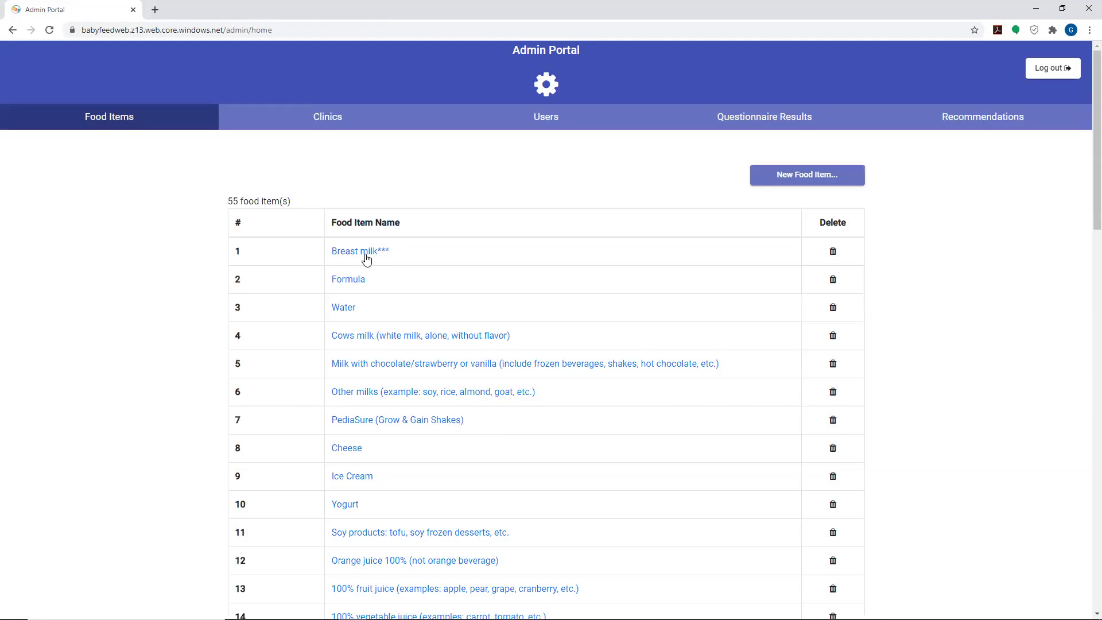
# Remove the servings asterisks, clear the milk food type name and Alcohol 100, and save.
pyautogui.click(361, 255)
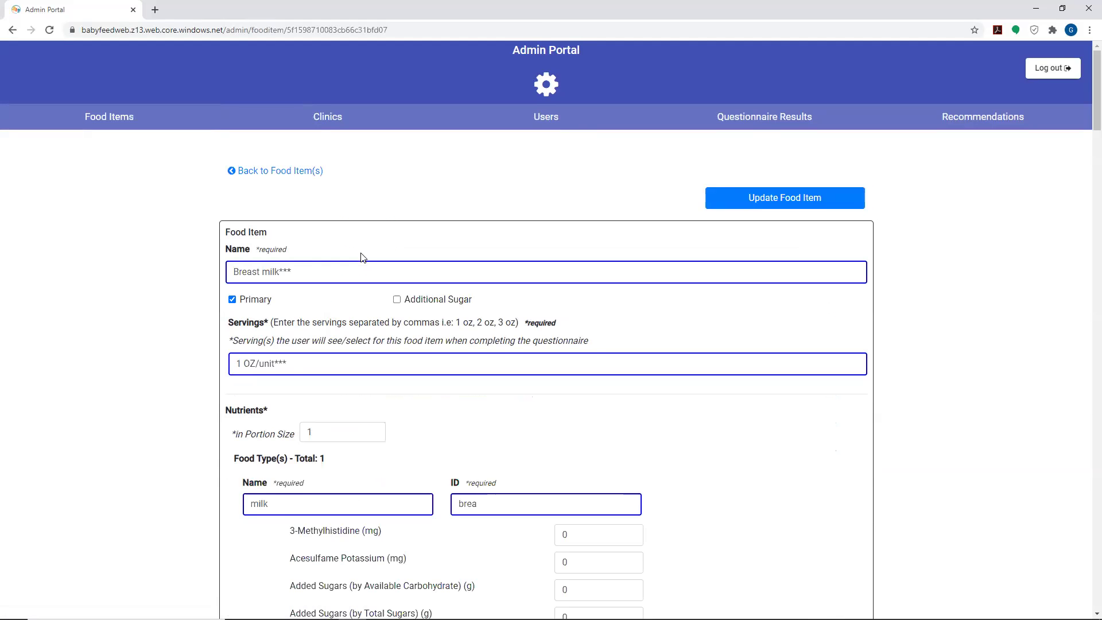
pyautogui.moveTo(295, 366); pyautogui.dragTo(280, 364)
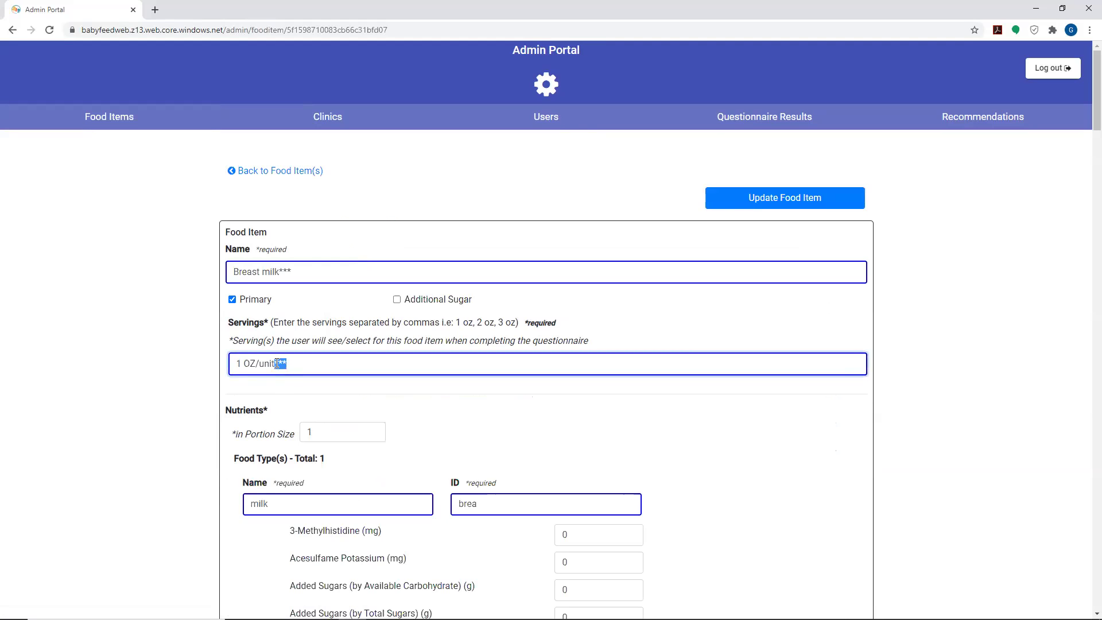
pyautogui.press('BackSpace')
pyautogui.doubleClick(281, 506)
pyautogui.press('BackSpace')
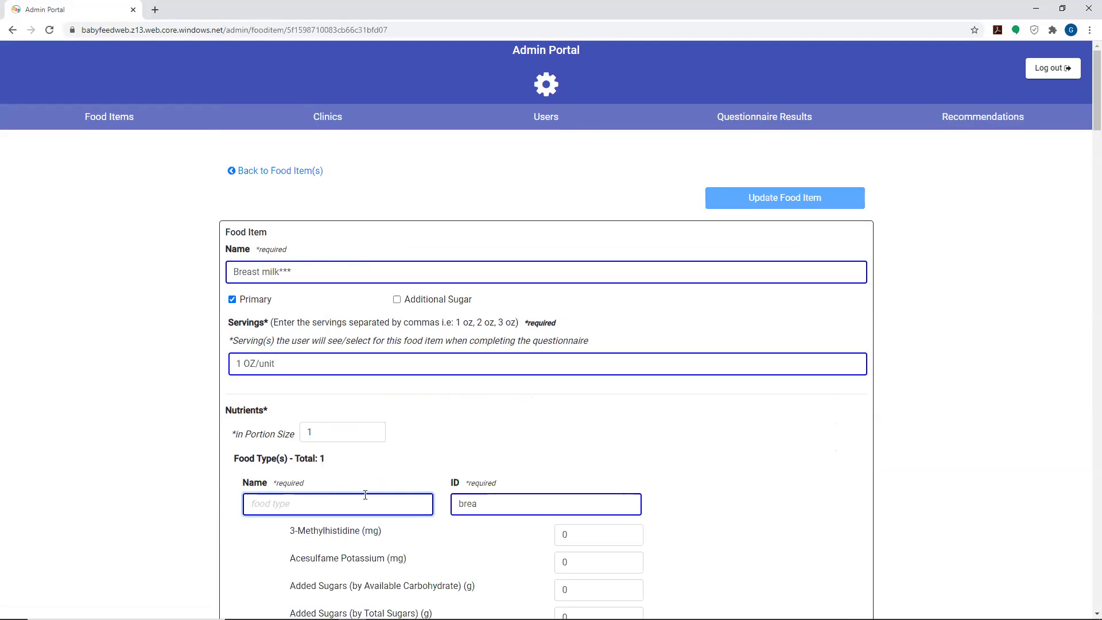
pyautogui.scroll(-2, 389, 453)
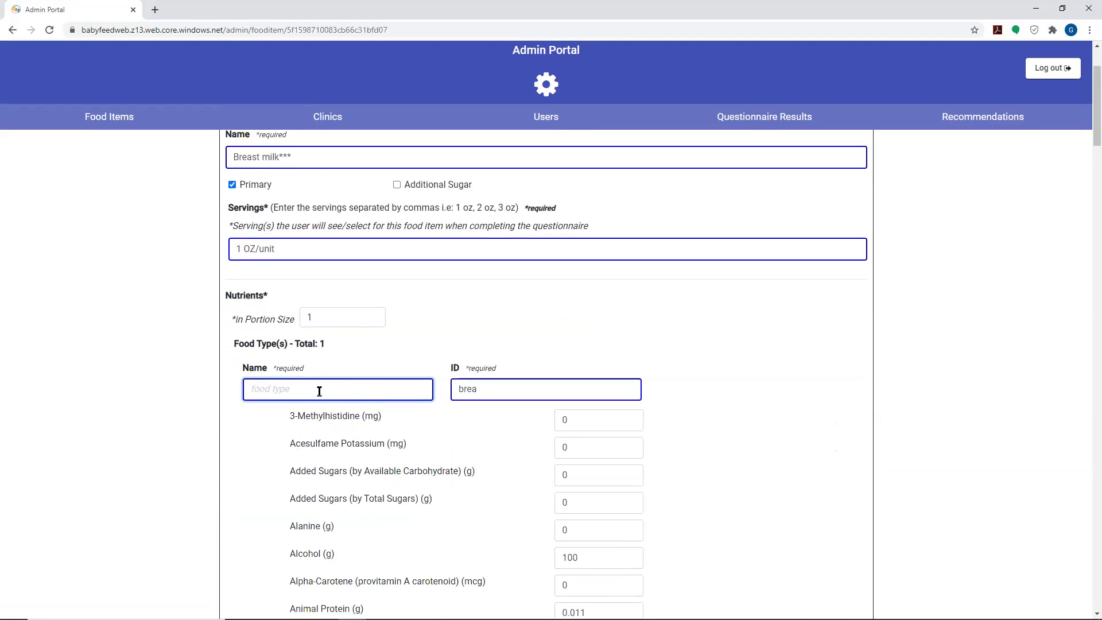
pyautogui.scroll(2, 368, 395)
pyautogui.scroll(-3, 367, 394)
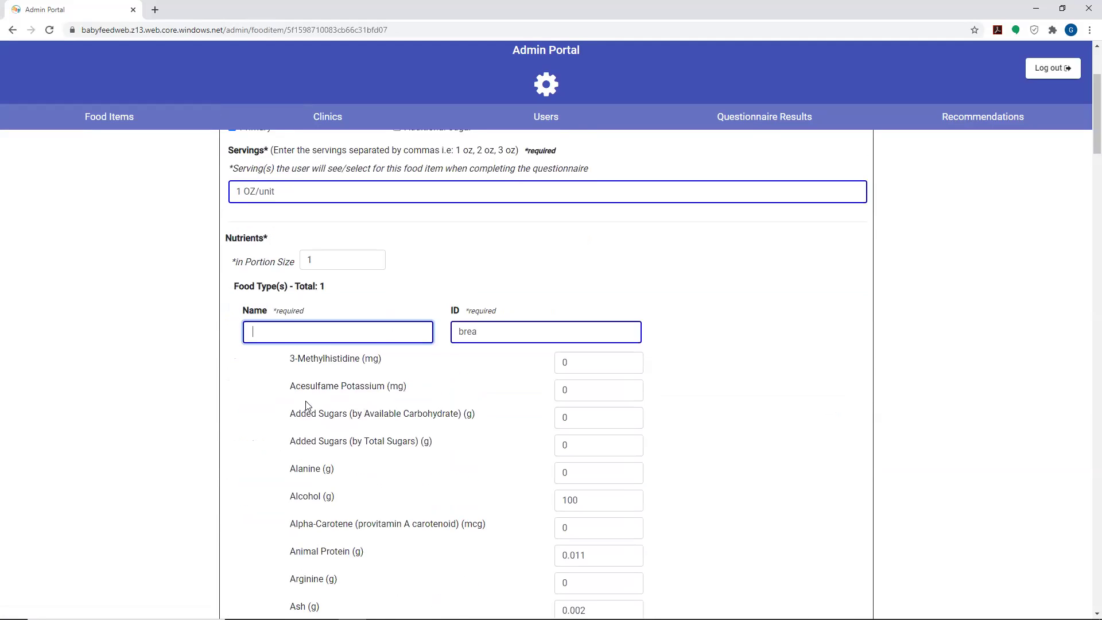
pyautogui.scroll(-3, 528, 396)
pyautogui.moveTo(580, 331); pyautogui.dragTo(499, 331)
pyautogui.press('BackSpace')
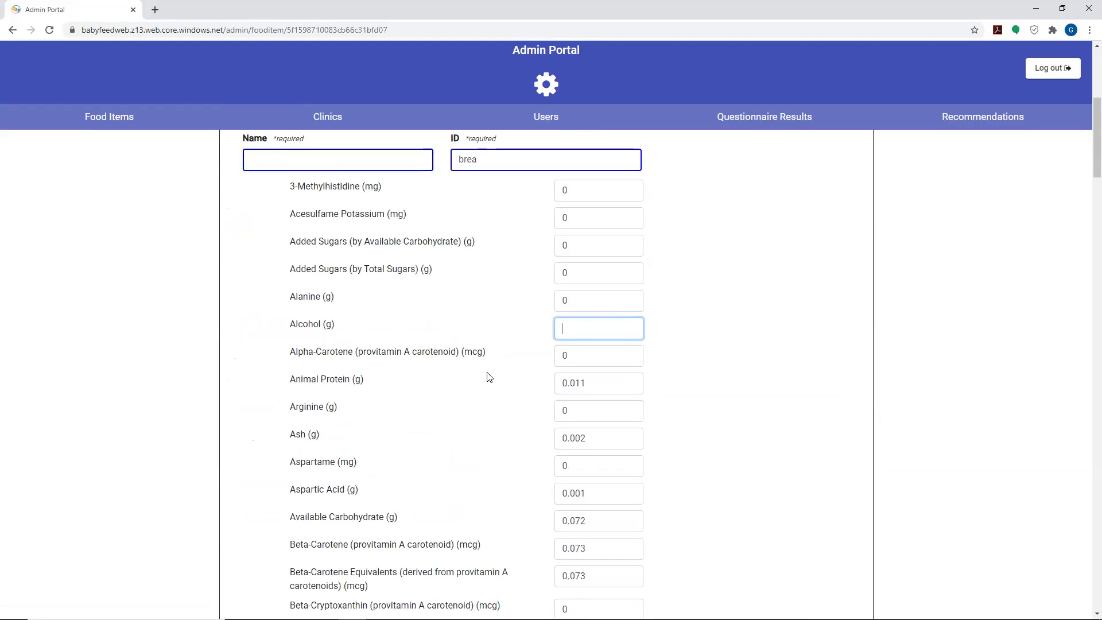
pyautogui.scroll(6, 490, 377)
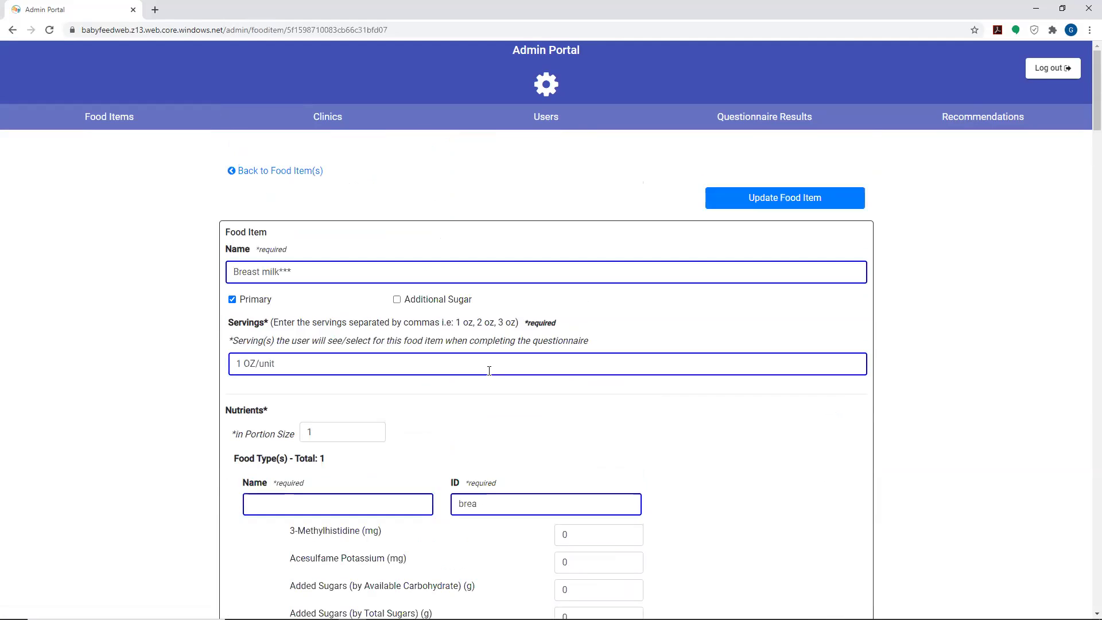
pyautogui.click(750, 203)
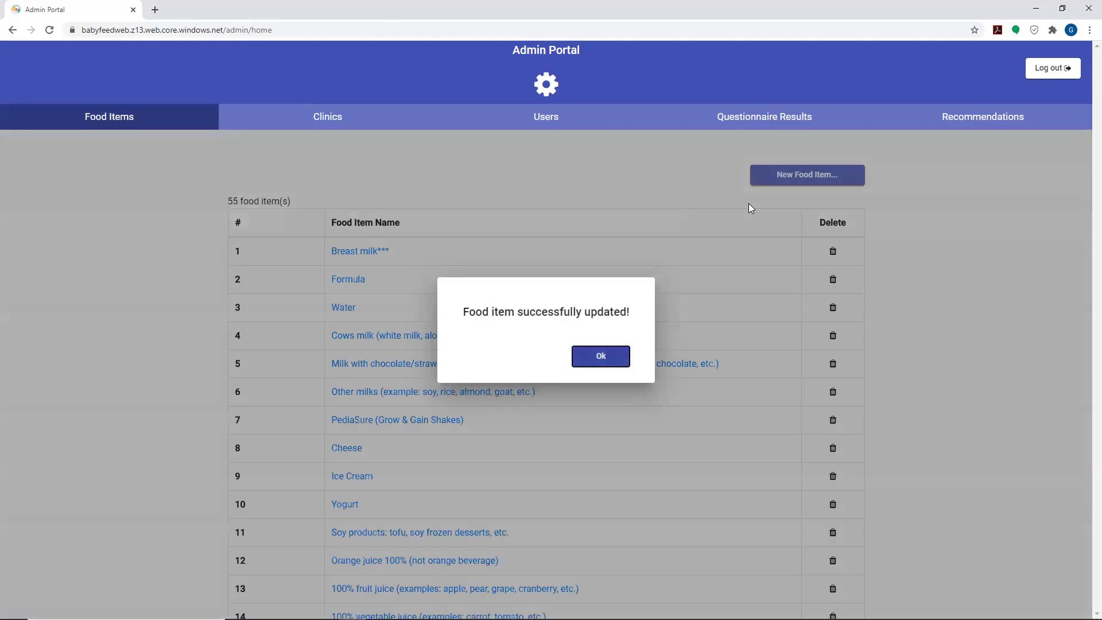
pyautogui.click(590, 352)
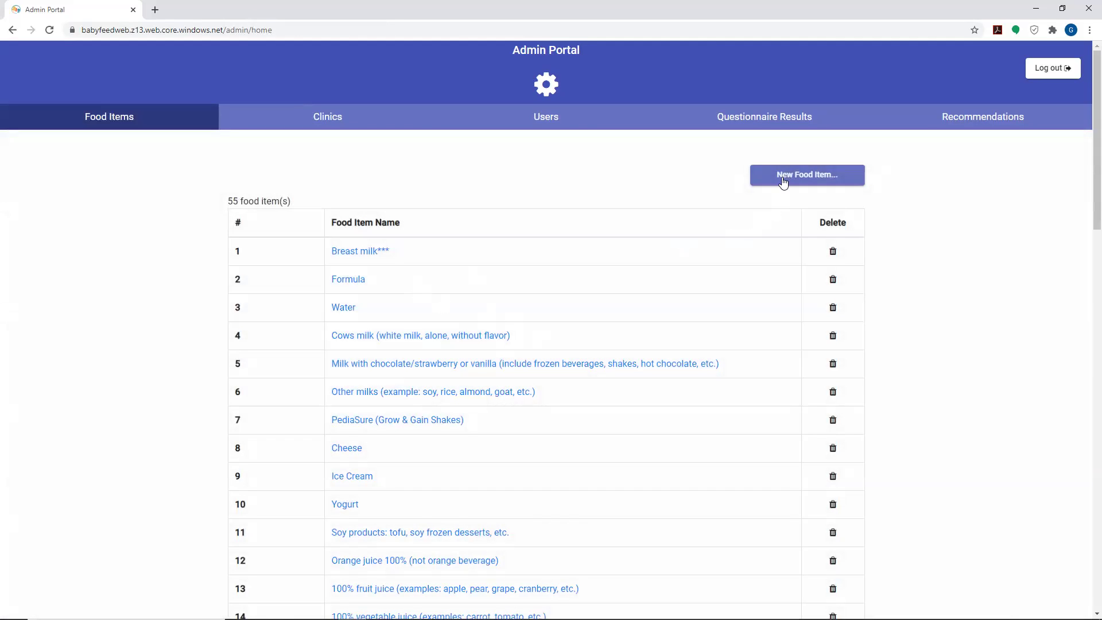
# Reopen Breast milk, delete the asterisks from its name, and save it.
pyautogui.click(358, 258)
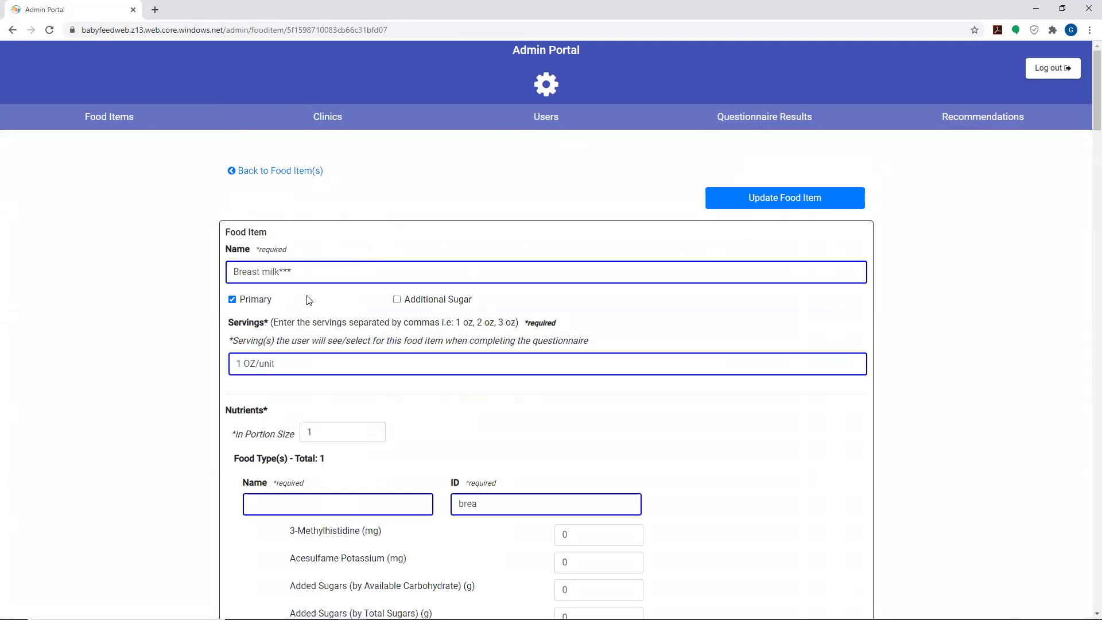
pyautogui.click(313, 271)
pyautogui.press('BackSpace')
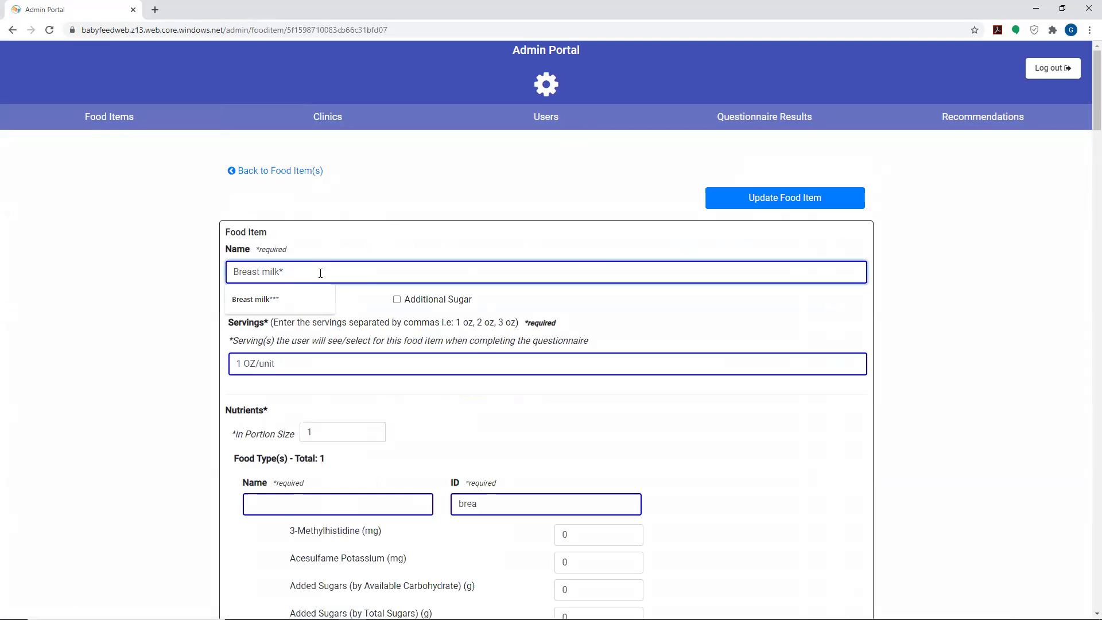
pyautogui.press('BackSpace')
pyautogui.click(746, 199)
# Start a new food item named 'test***' with servings '1oz***' and portion size 1.
pyautogui.click(596, 363)
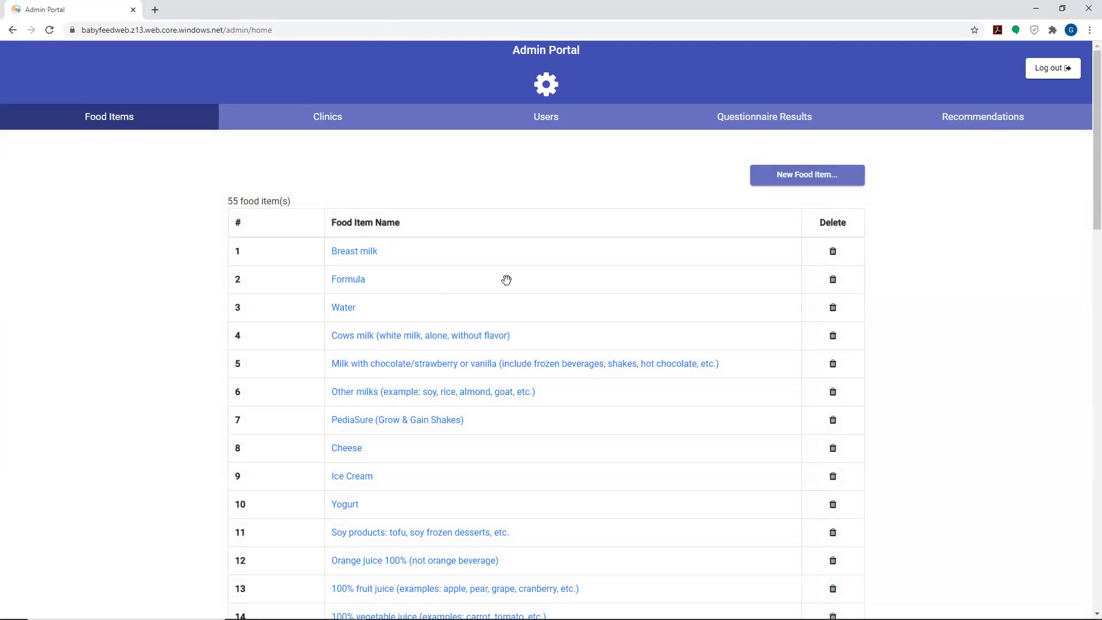
pyautogui.scroll(-1, 672, 343)
pyautogui.click(784, 180)
pyautogui.click(375, 270)
pyautogui.write('test***')
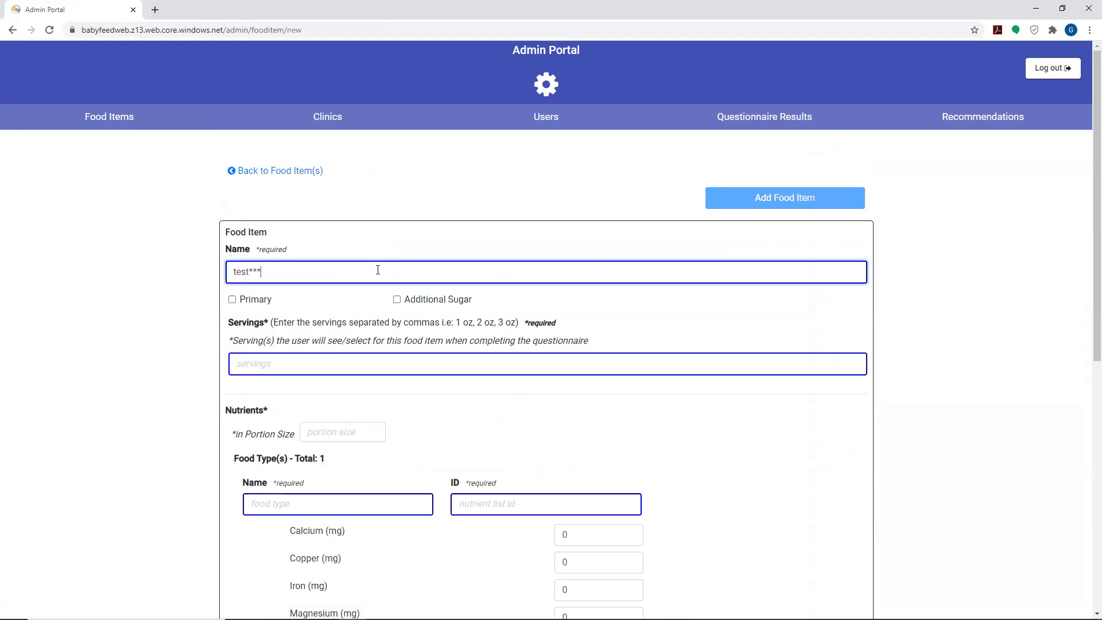
pyautogui.click(313, 362)
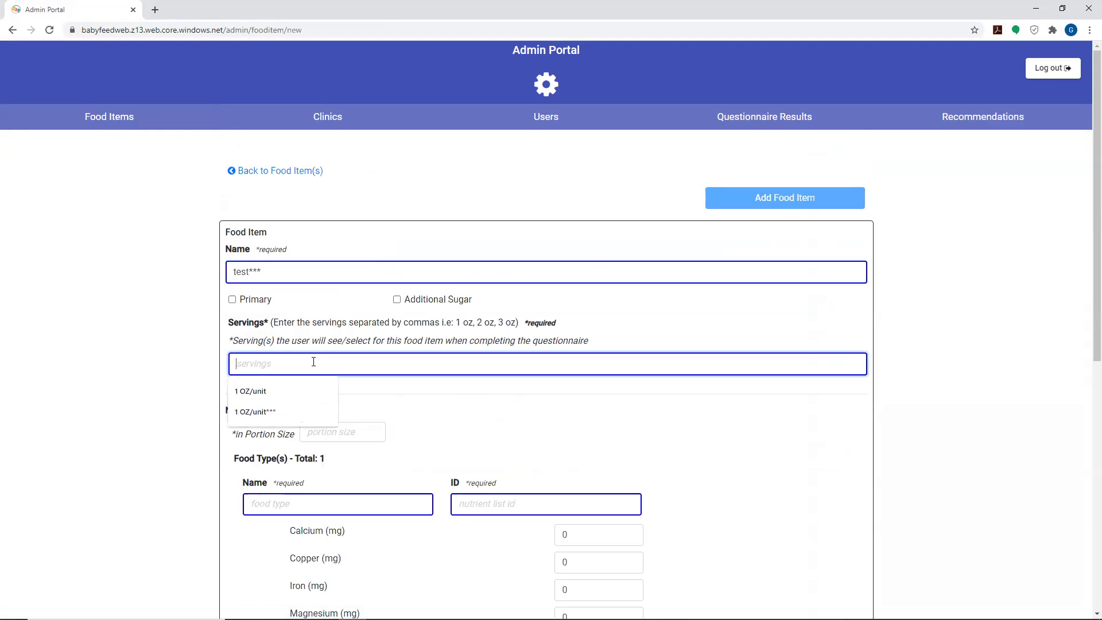
pyautogui.write('1oz***')
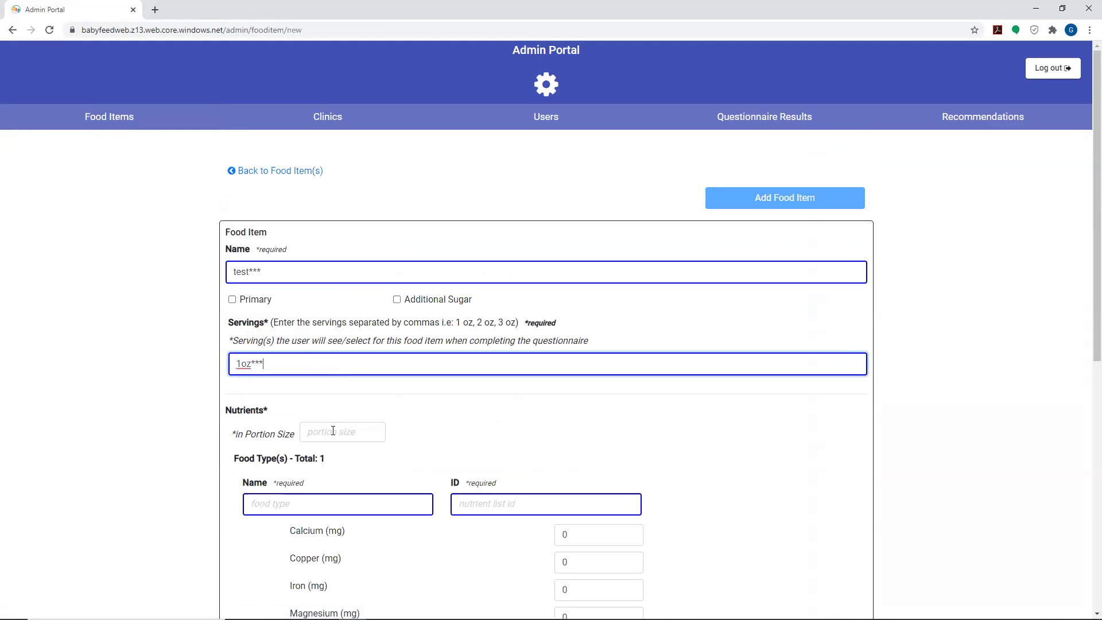
pyautogui.click(333, 430)
pyautogui.write('1')
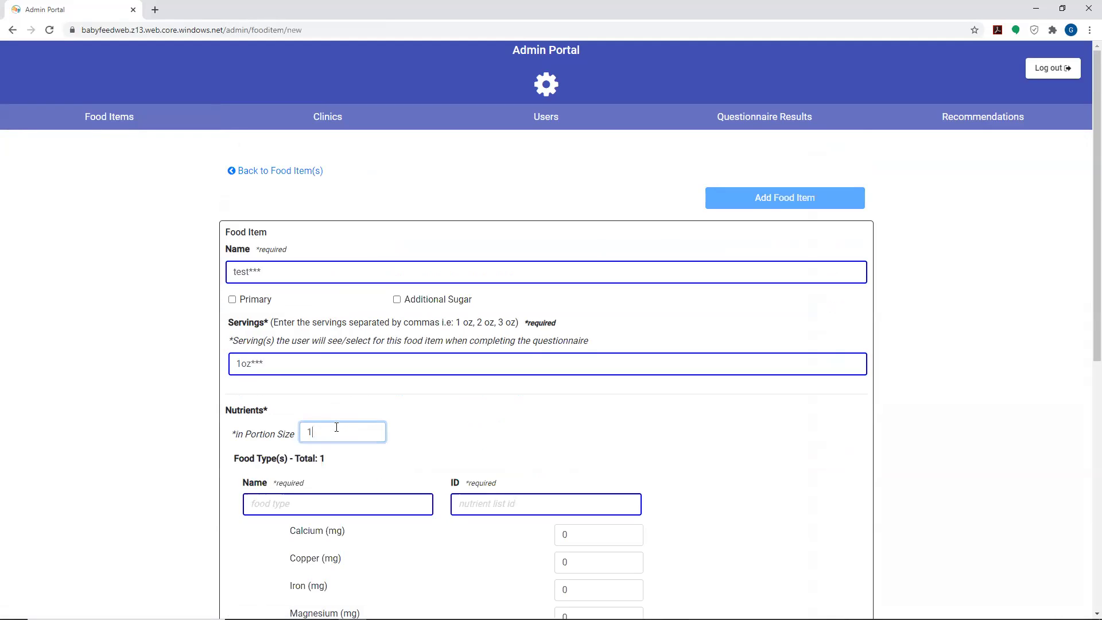
# Give it food type name milk with an ID, Iron 132 mg, and add the item.
pyautogui.click(346, 513)
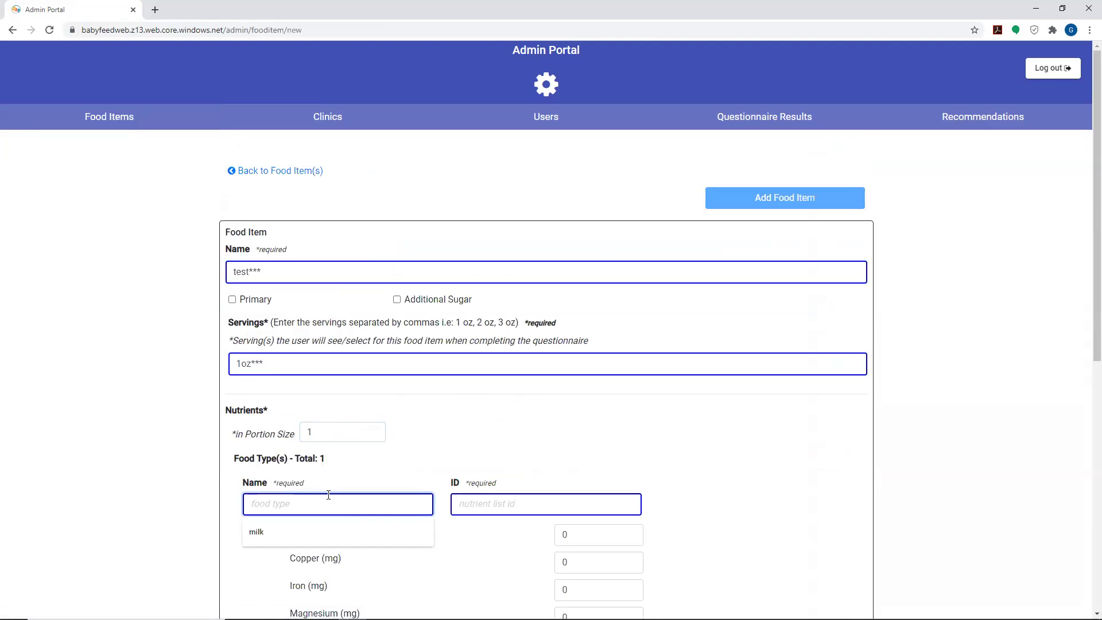
pyautogui.write('**')
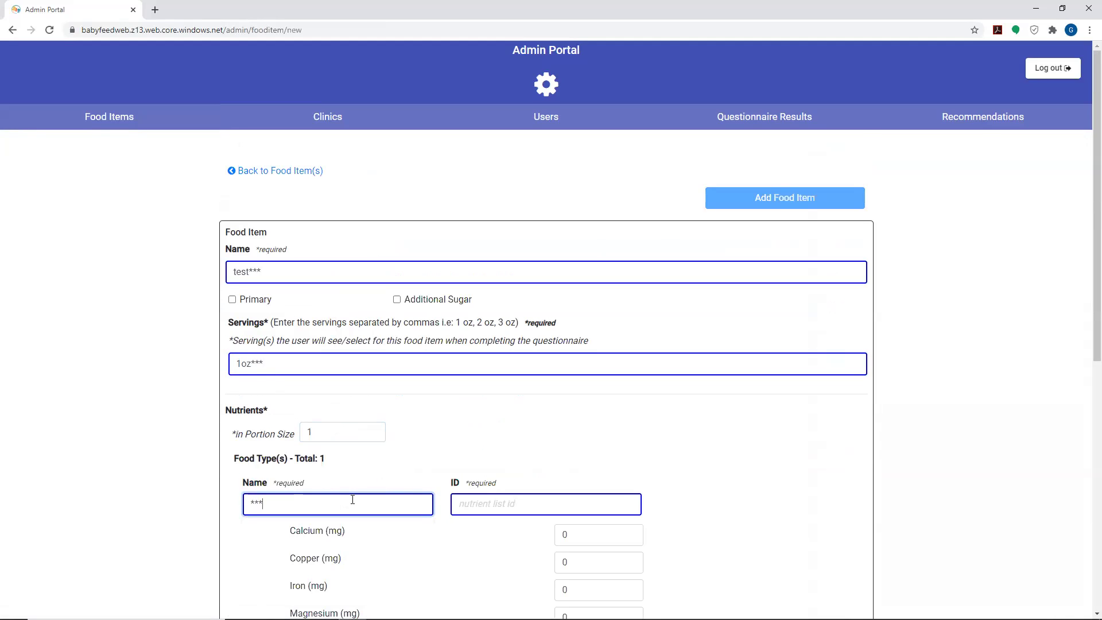
pyautogui.moveTo(353, 499); pyautogui.dragTo(241, 502)
pyautogui.write('milk')
pyautogui.click(473, 505)
pyautogui.write('m')
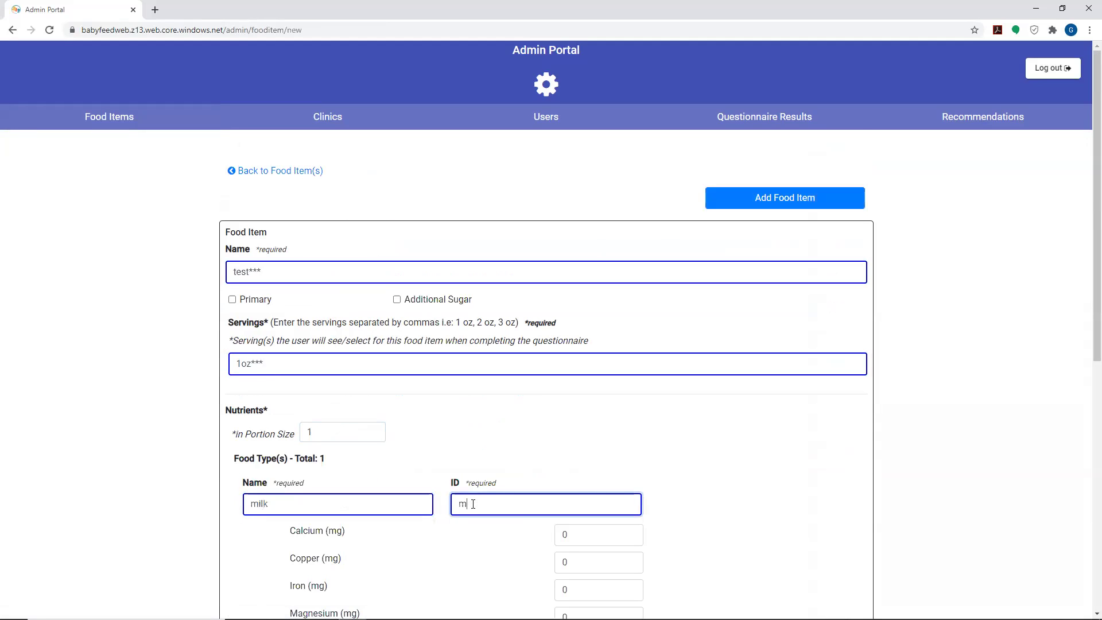
pyautogui.scroll(-2, 594, 476)
pyautogui.scroll(2, 590, 472)
pyautogui.click(574, 589)
pyautogui.hotkey('ctrl', 'a')
pyautogui.write('132')
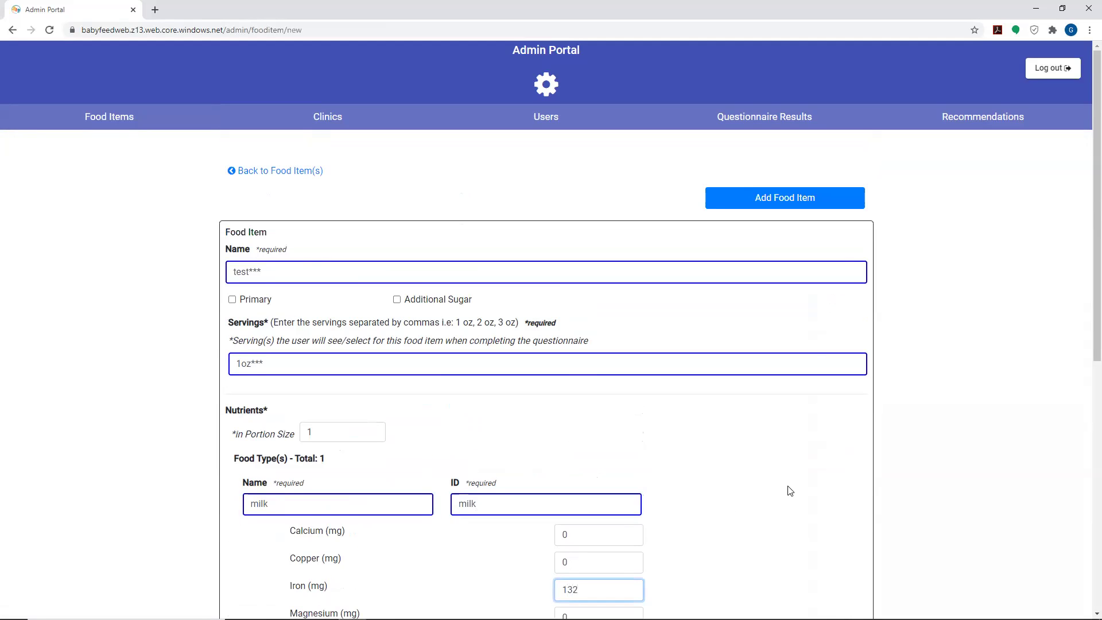
pyautogui.click(782, 206)
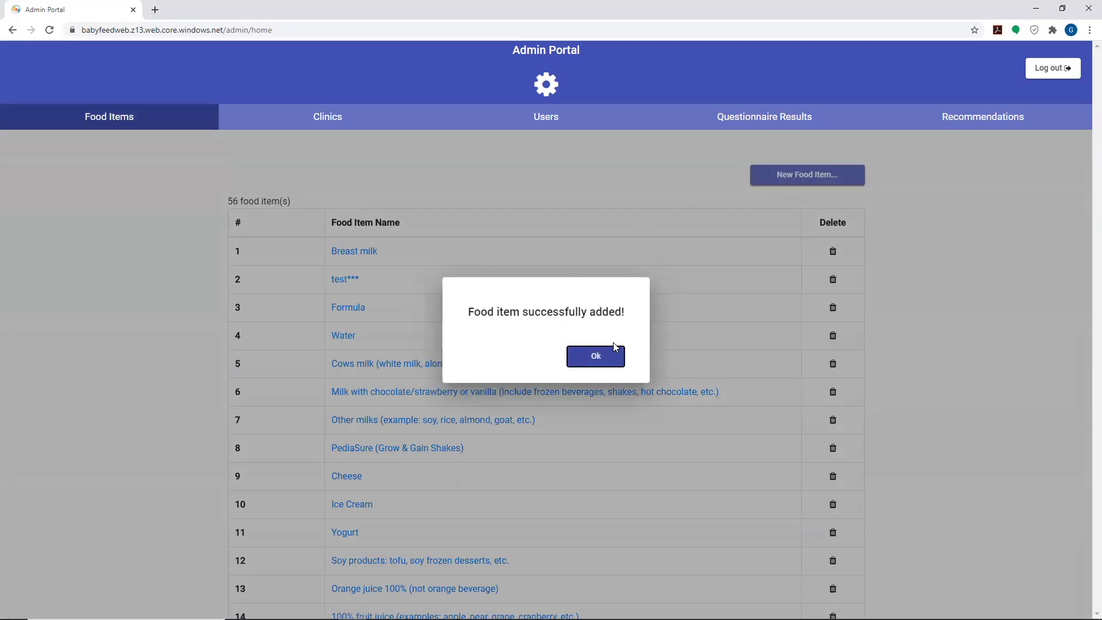
# Move the 'test***' item up and back below Breast milk, then delete it.
pyautogui.click(600, 358)
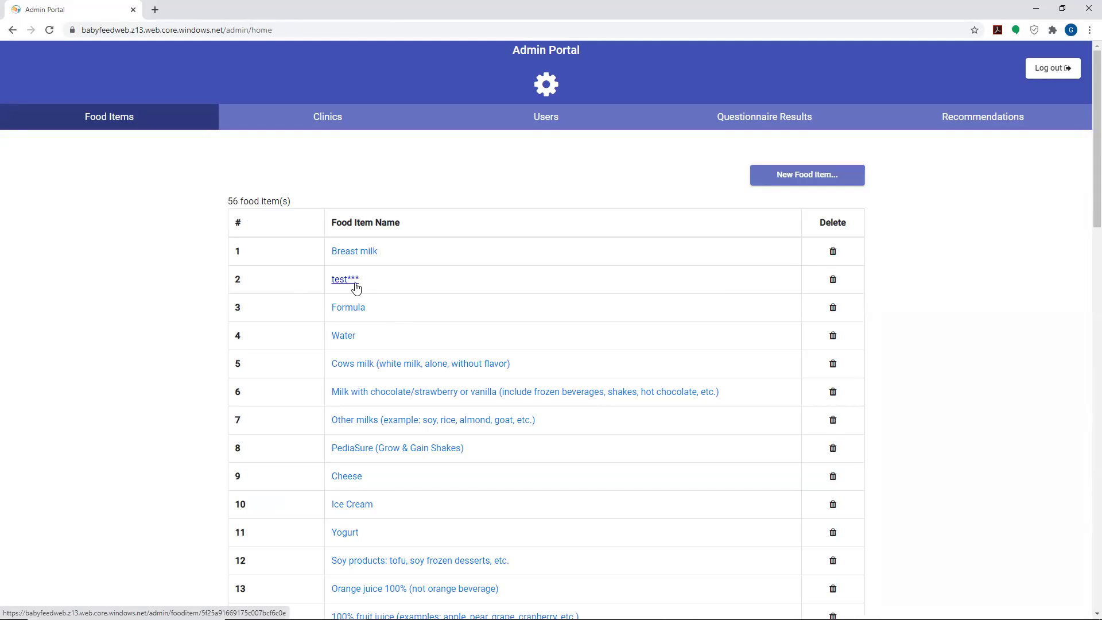
pyautogui.moveTo(373, 283); pyautogui.dragTo(402, 256)
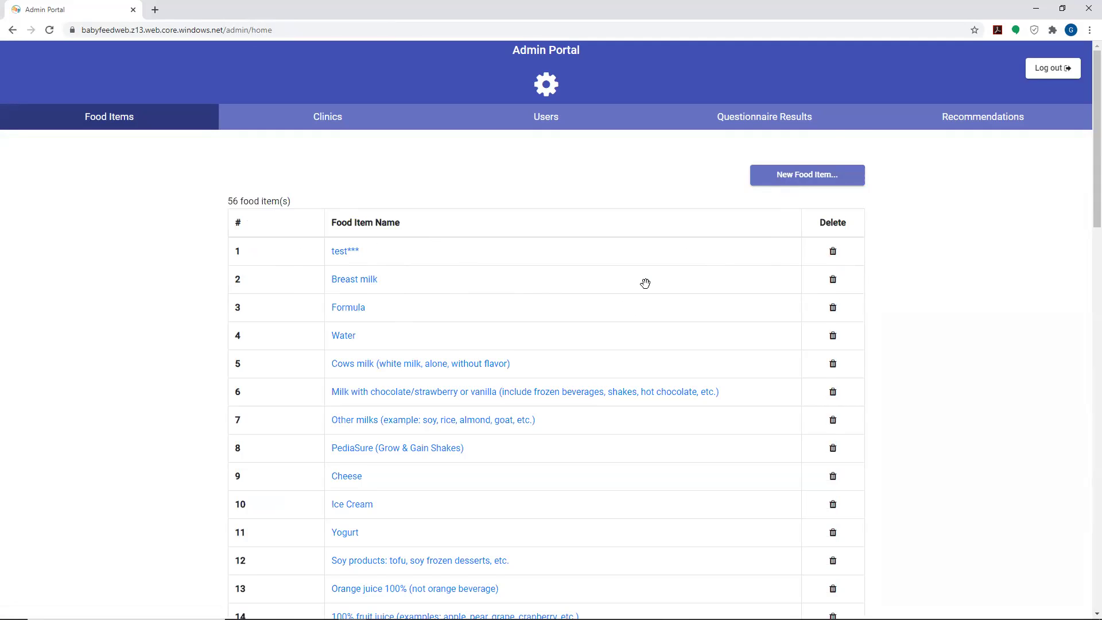
pyautogui.scroll(-7, 646, 283)
pyautogui.scroll(7, 646, 283)
pyautogui.moveTo(377, 250); pyautogui.dragTo(389, 286)
pyautogui.click(833, 280)
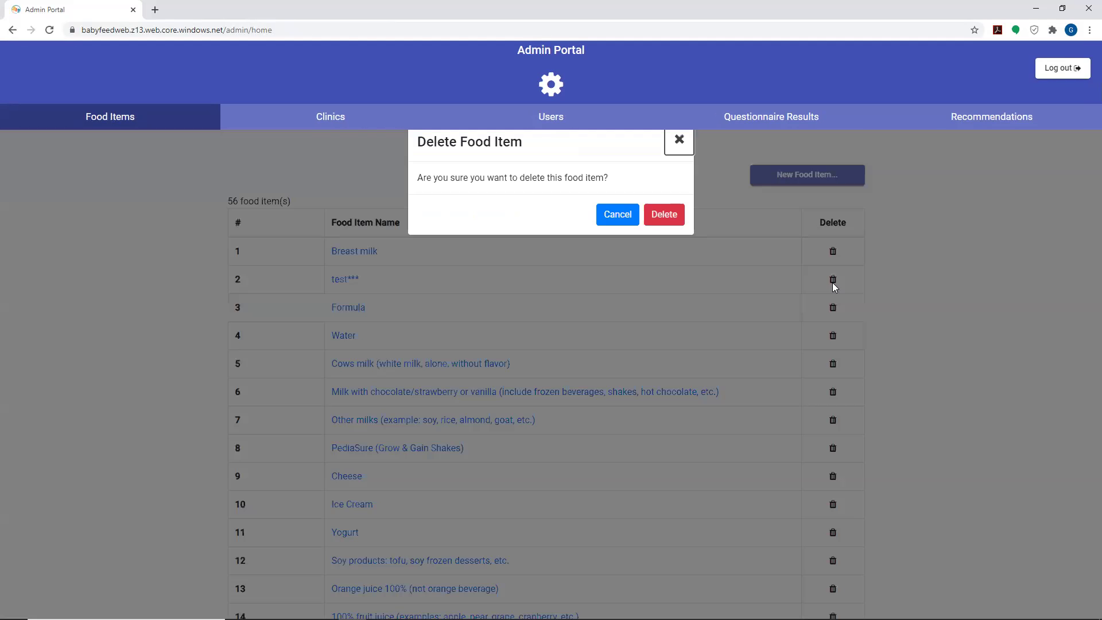
pyautogui.click(664, 221)
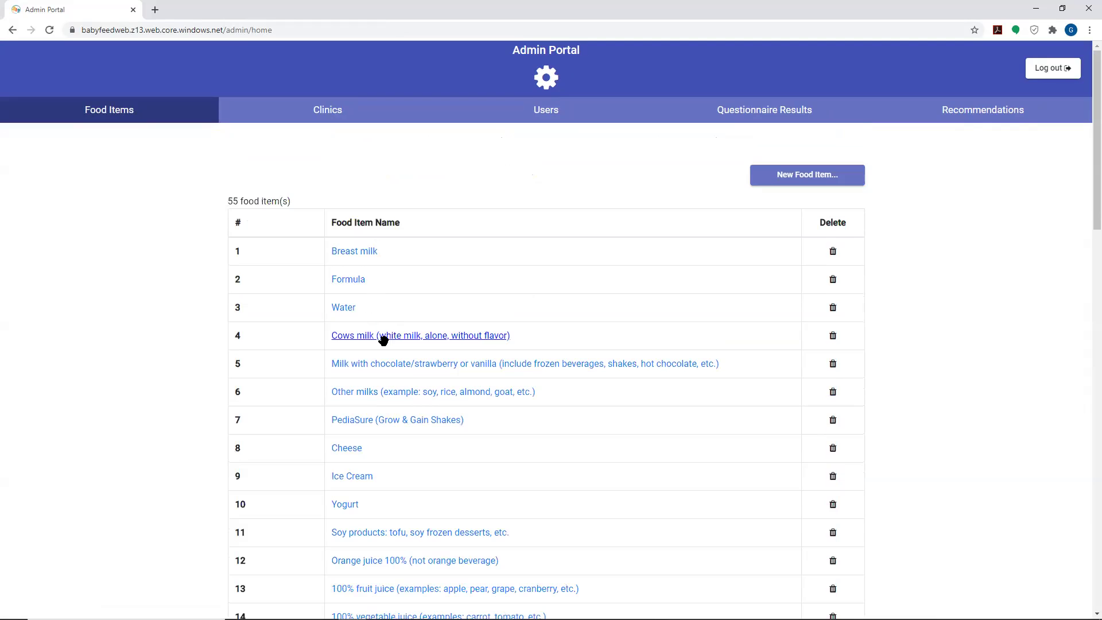
# Add clinic 'Greg's House' with location 'Somewhere ***' in the Clinics list.
pyautogui.scroll(-15, 382, 337)
pyautogui.scroll(17, 383, 338)
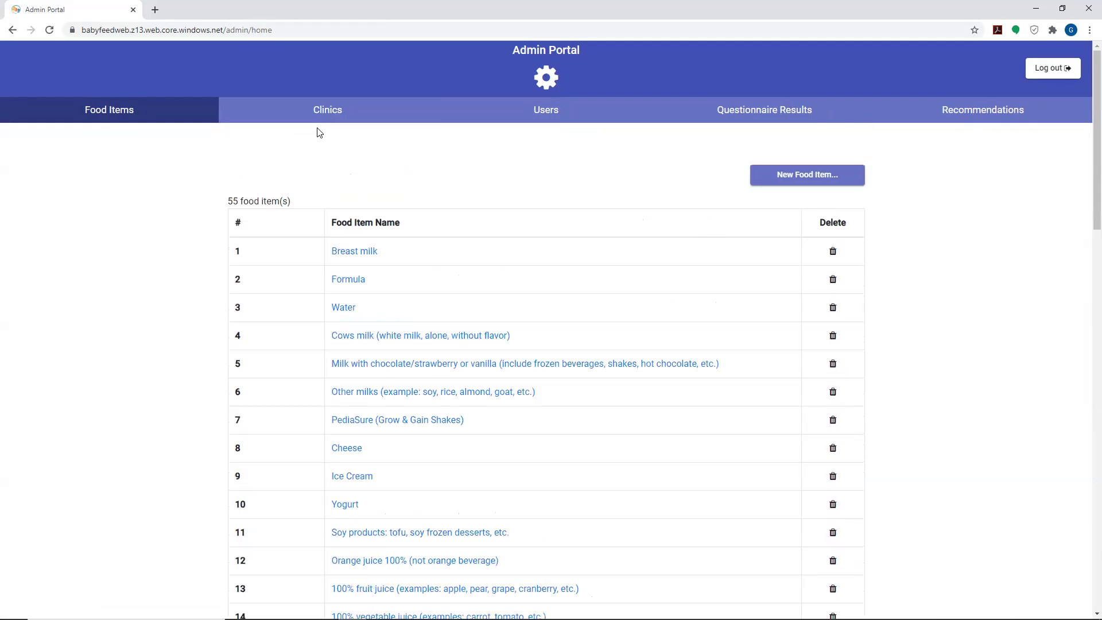
pyautogui.click(311, 113)
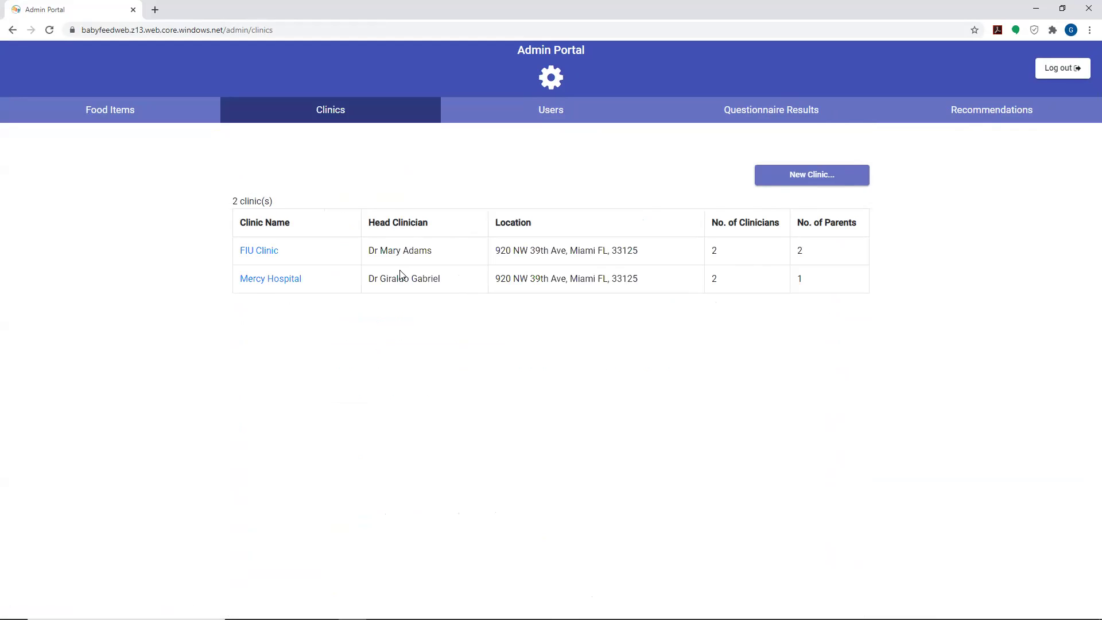
pyautogui.click(780, 182)
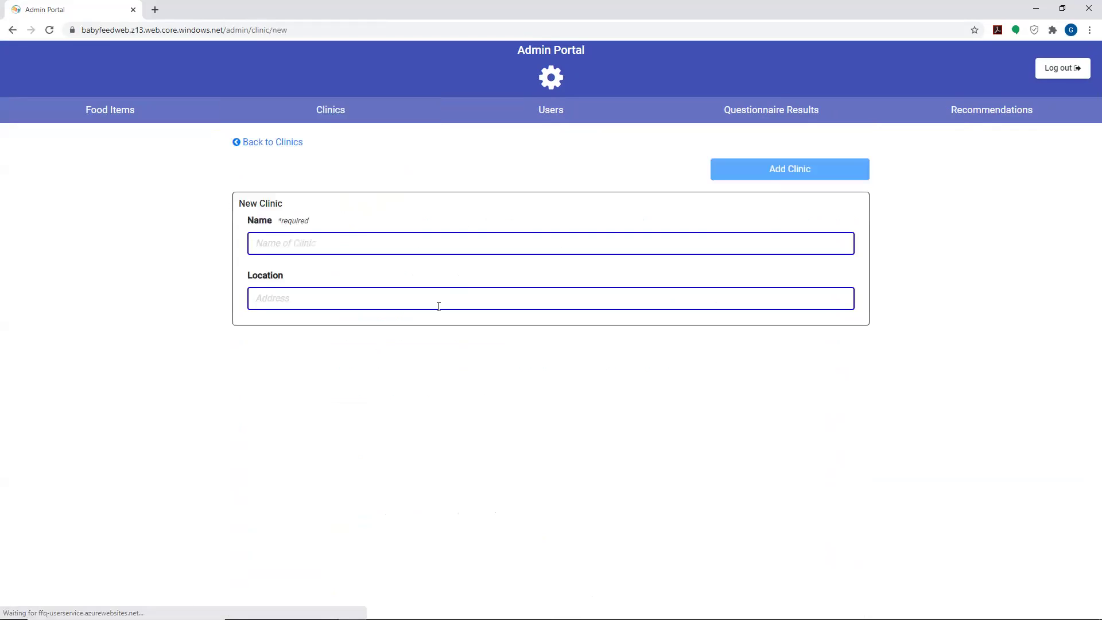
pyautogui.click(360, 240)
pyautogui.write("Greg's House")
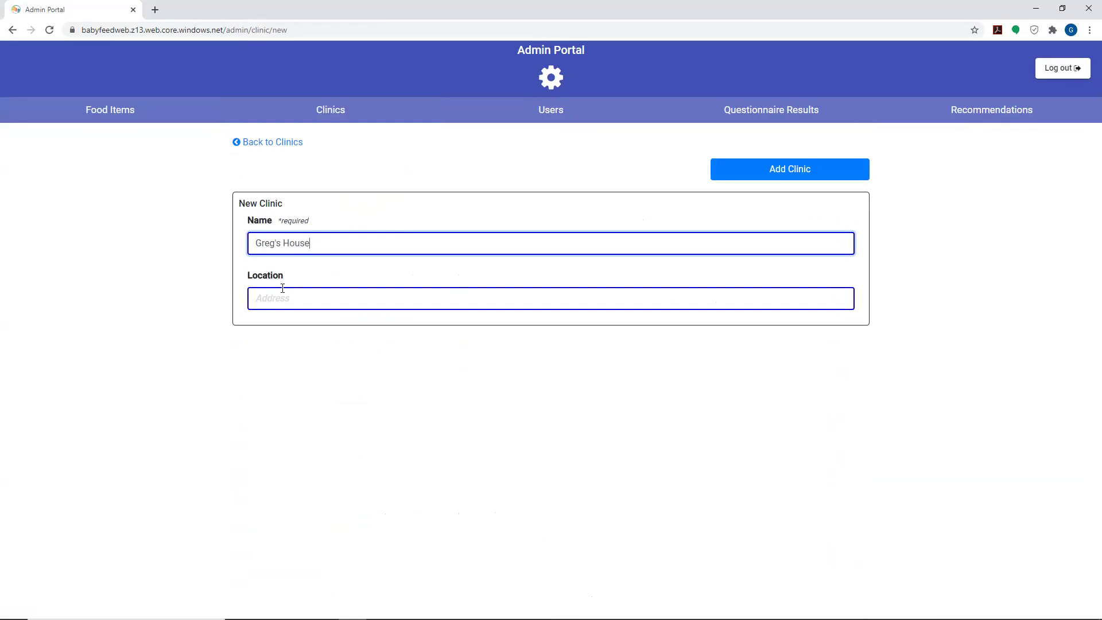
pyautogui.click(285, 294)
pyautogui.write('Somewhere ***')
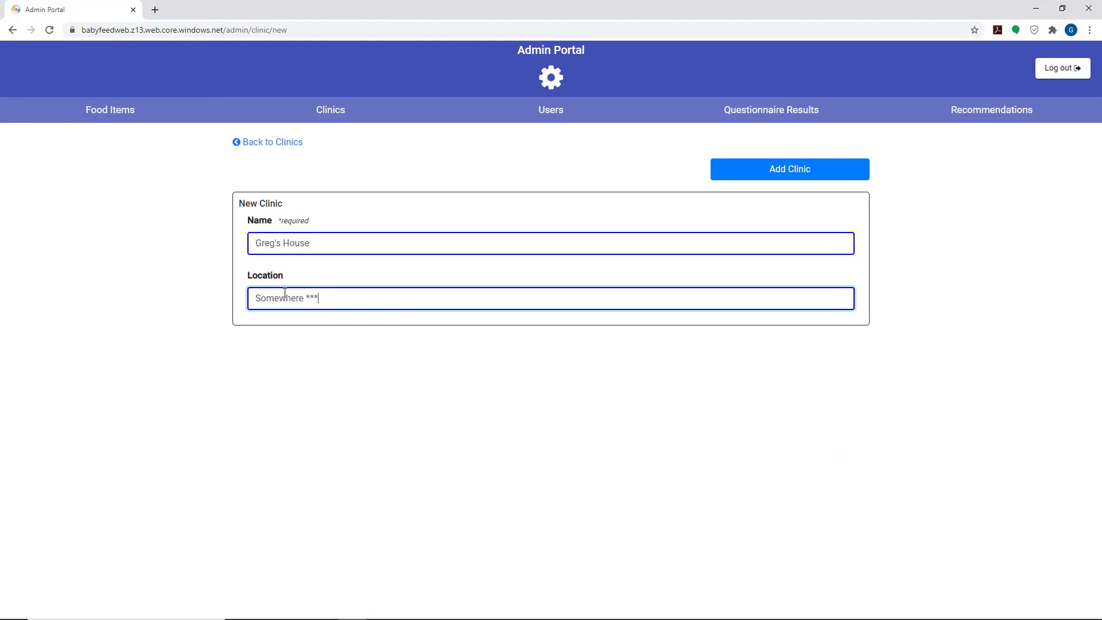
pyautogui.click(752, 176)
pyautogui.click(550, 362)
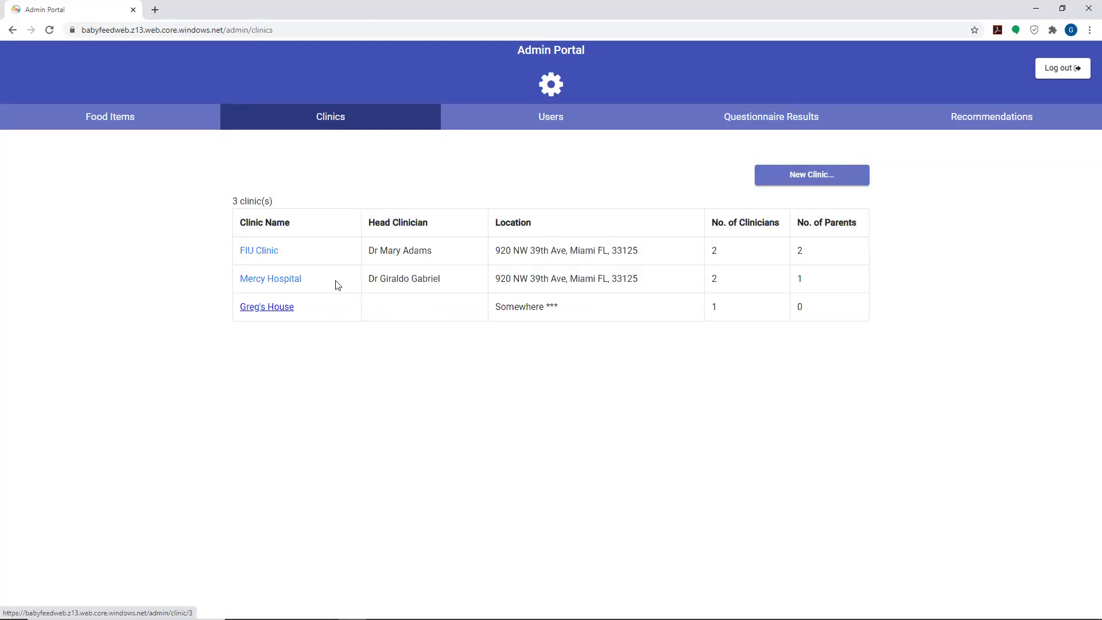
pyautogui.click(278, 284)
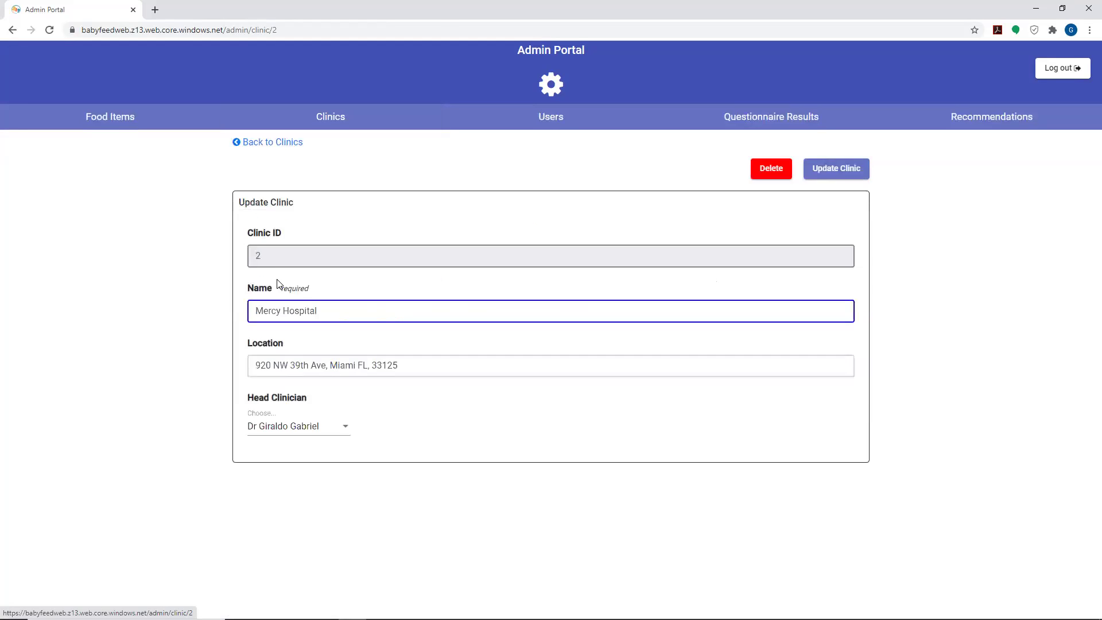
pyautogui.click(342, 430)
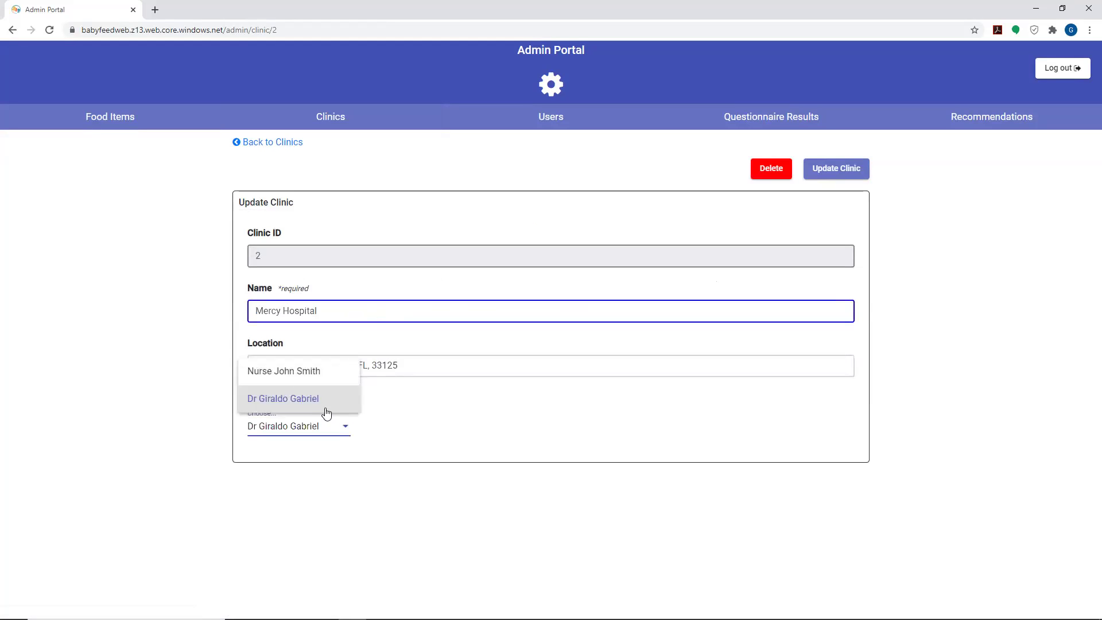
pyautogui.click(305, 373)
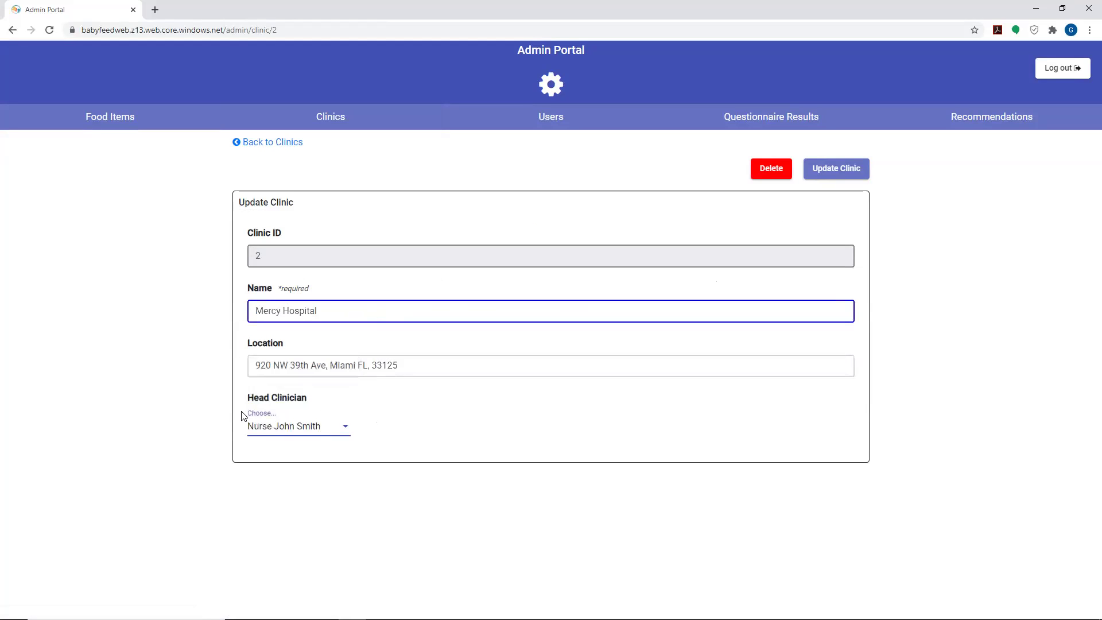
pyautogui.click(845, 172)
pyautogui.click(596, 357)
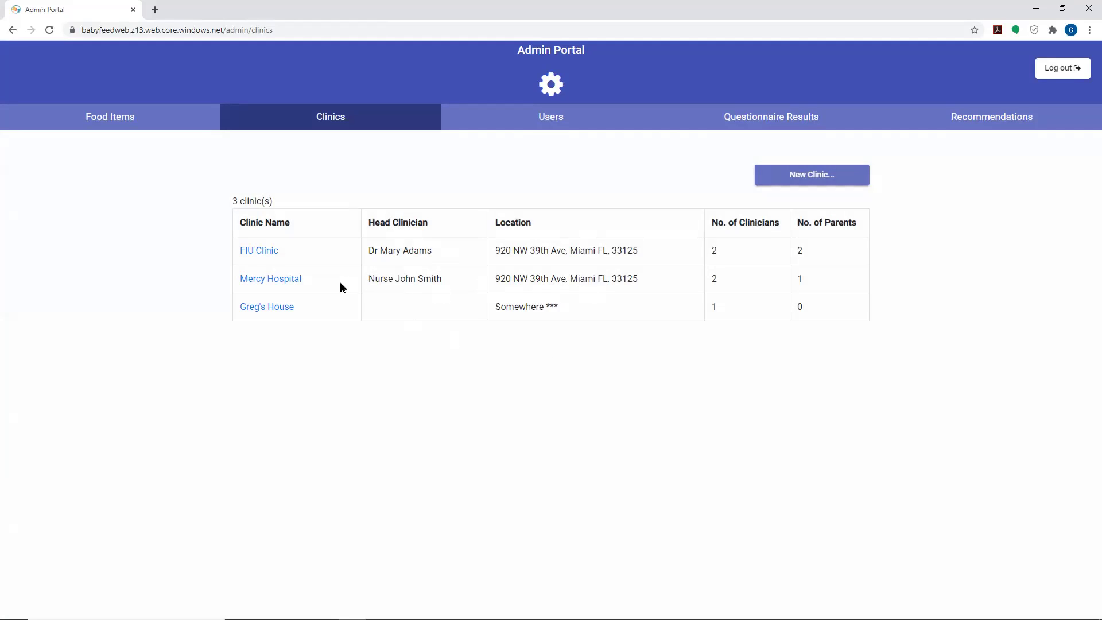
pyautogui.click(288, 281)
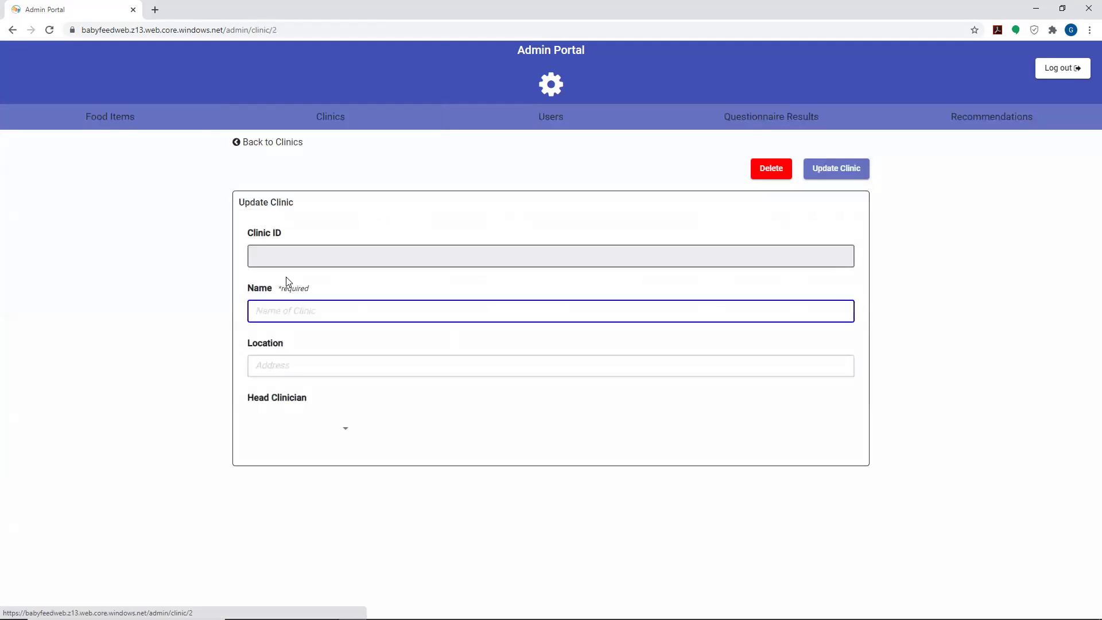
pyautogui.click(345, 428)
pyautogui.click(280, 427)
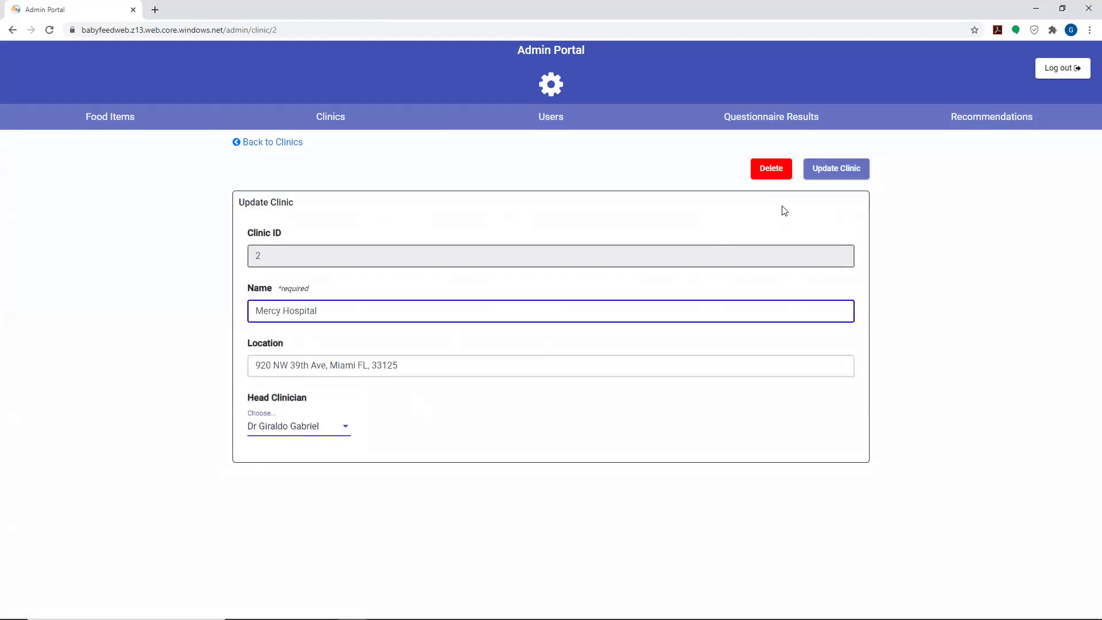
pyautogui.click(832, 171)
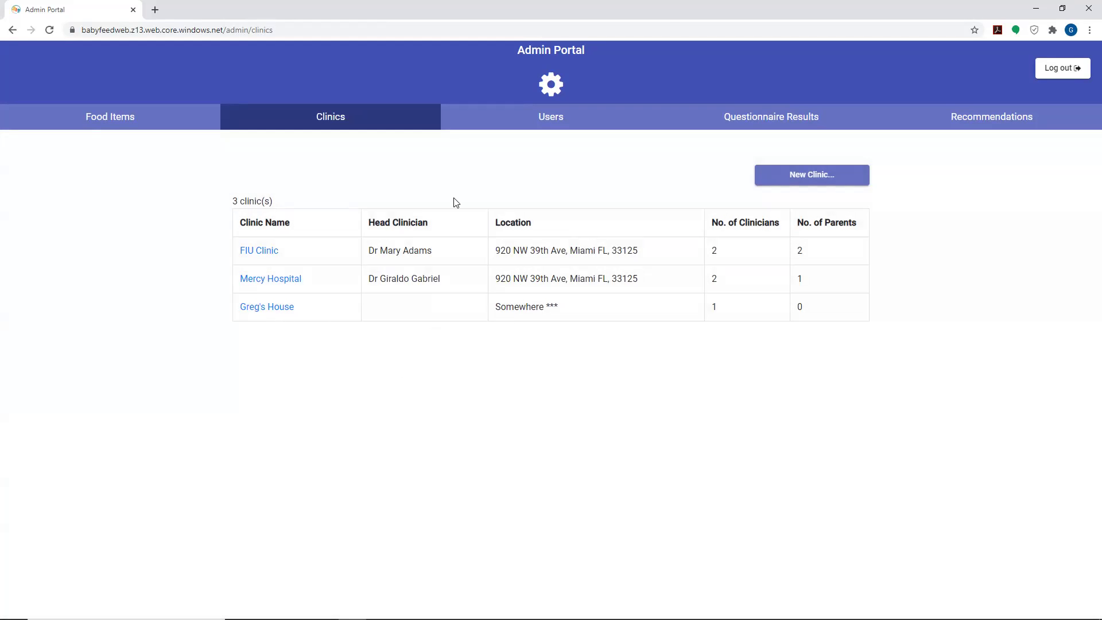
# In Users, try Mercy Hospital and FIU Clinic for a clinician, then save them under Greg's House.
pyautogui.click(525, 123)
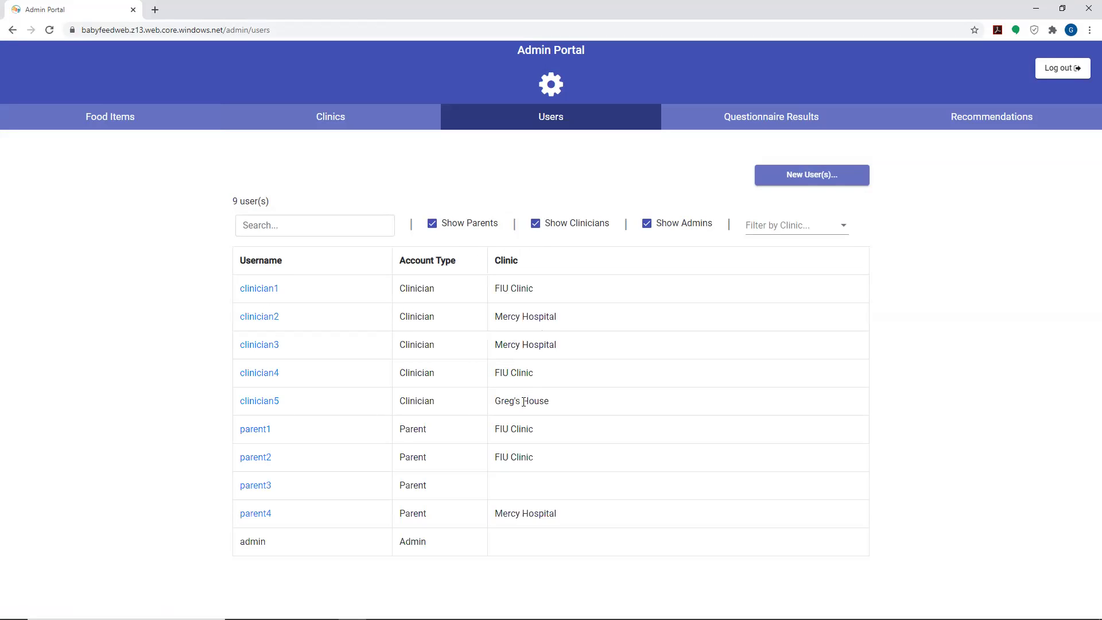
pyautogui.click(279, 401)
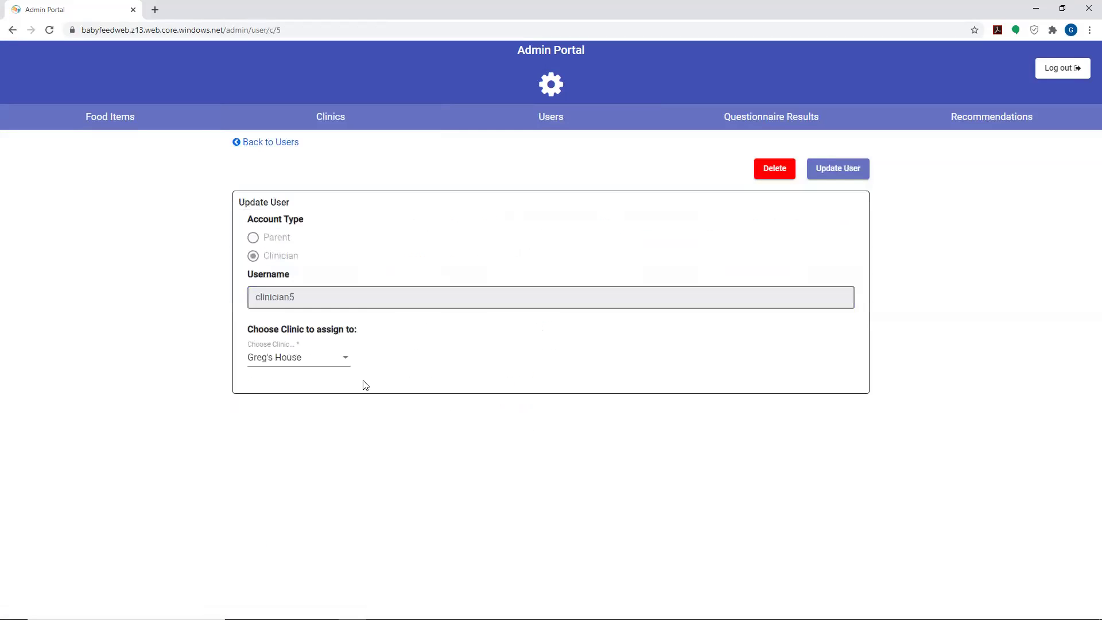
pyautogui.click(315, 362)
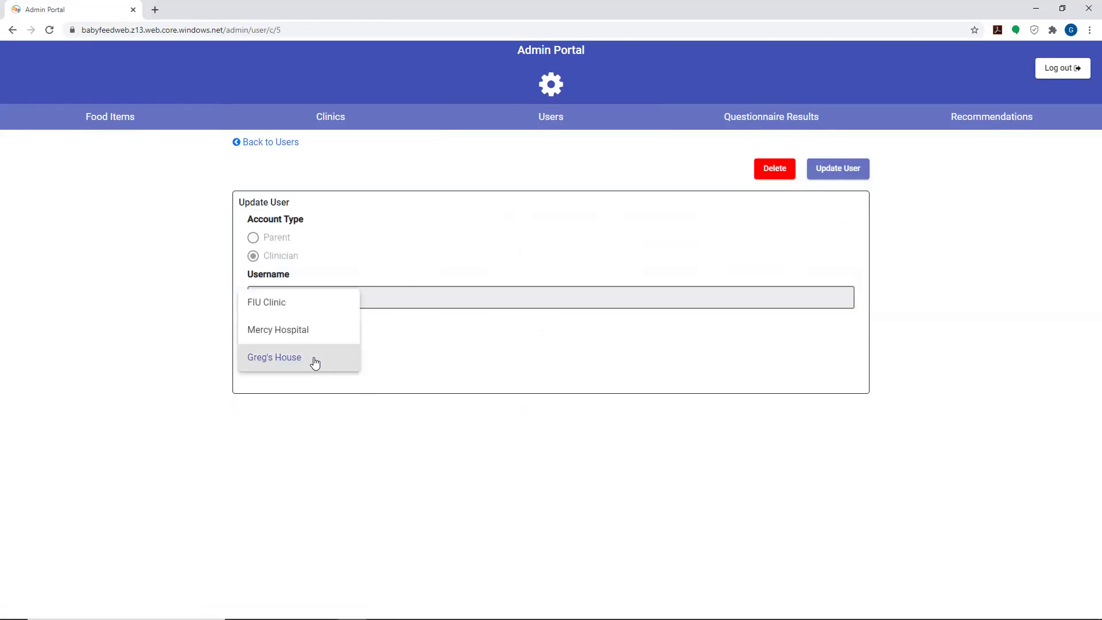
pyautogui.click(290, 332)
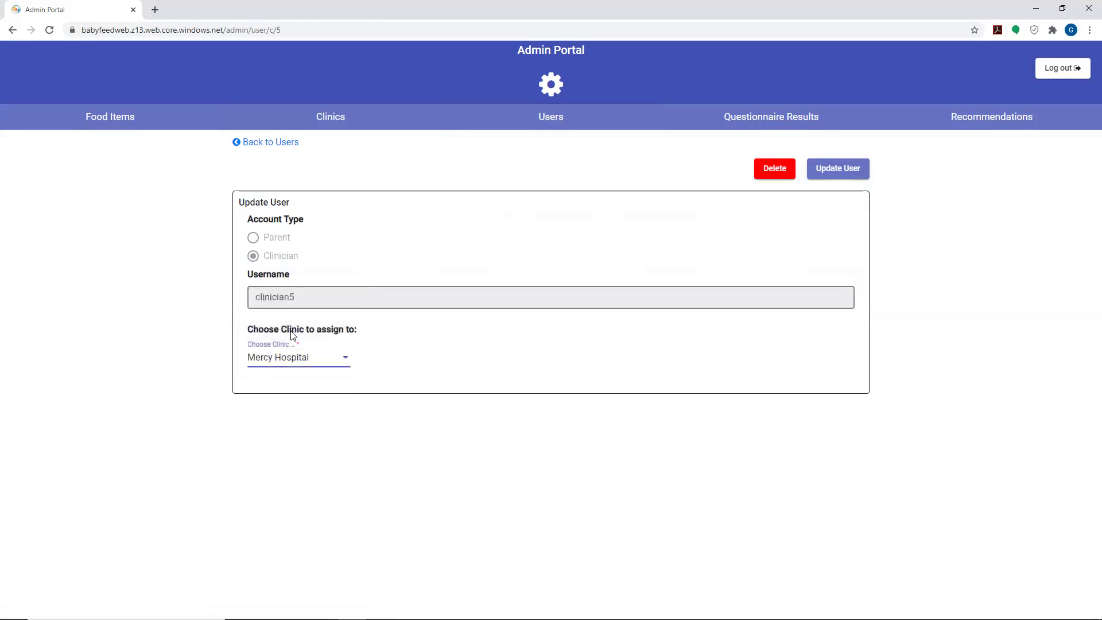
pyautogui.click(308, 365)
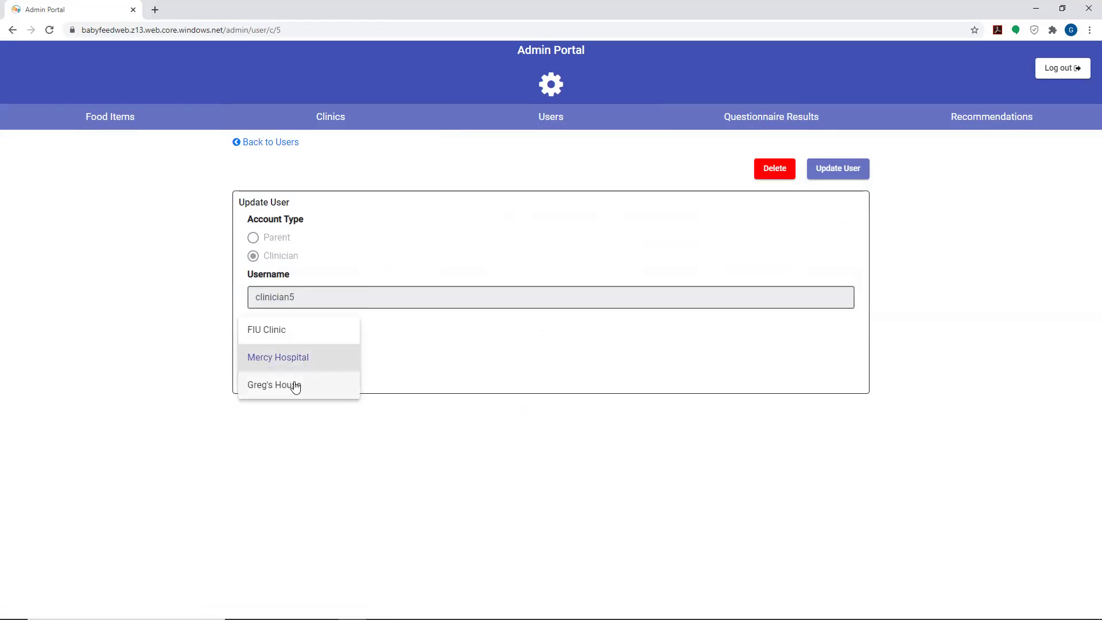
pyautogui.click(295, 383)
pyautogui.click(314, 360)
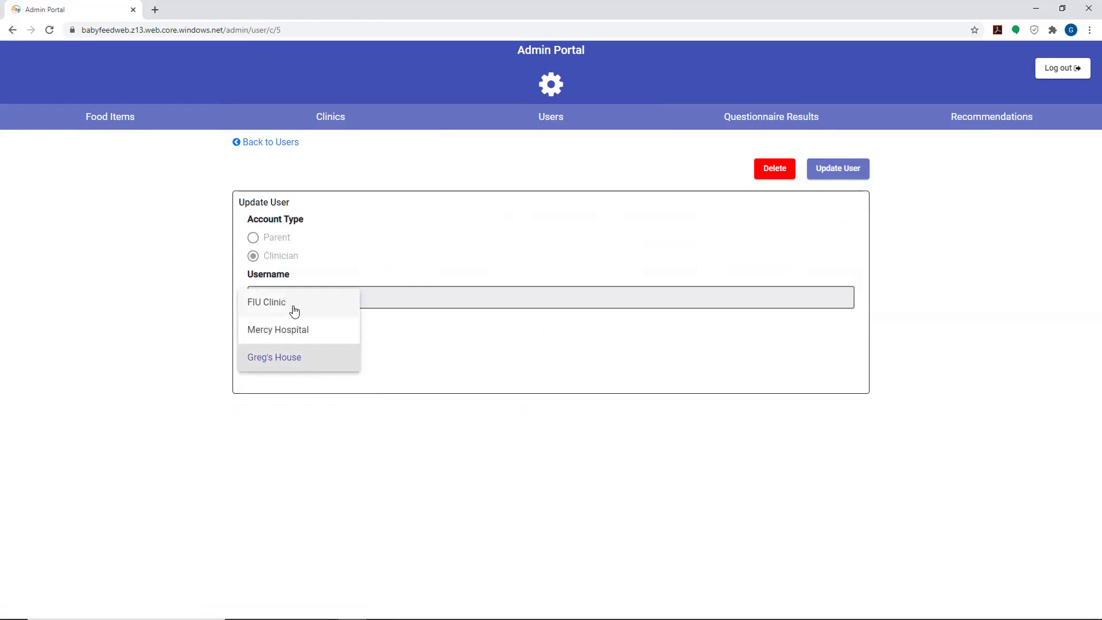
pyautogui.click(293, 305)
pyautogui.click(299, 364)
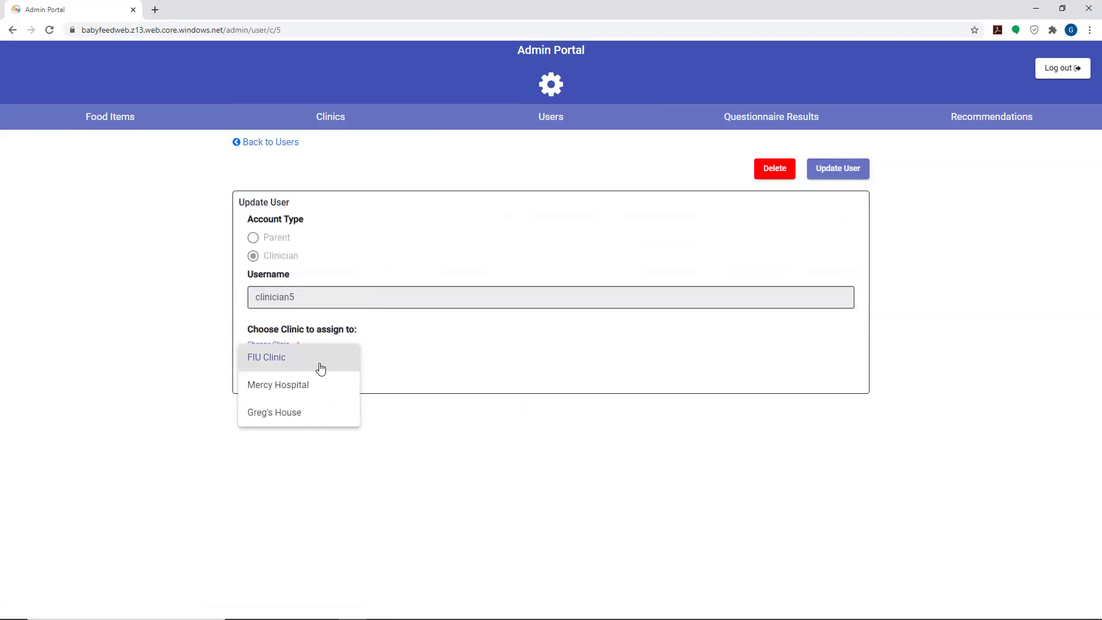
pyautogui.click(303, 414)
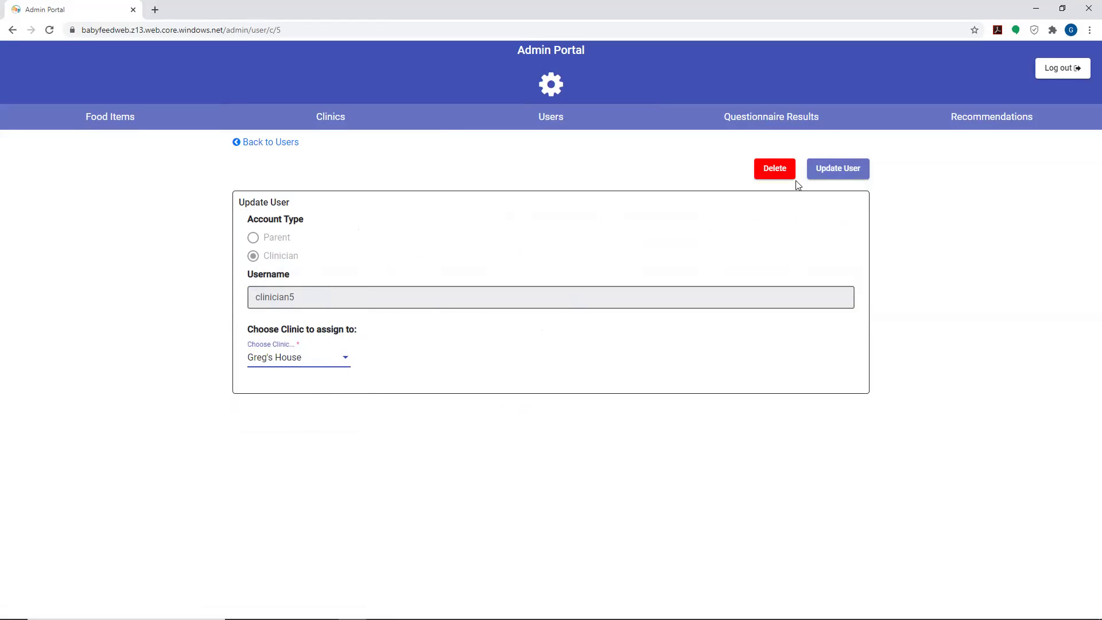
pyautogui.click(829, 172)
pyautogui.click(601, 358)
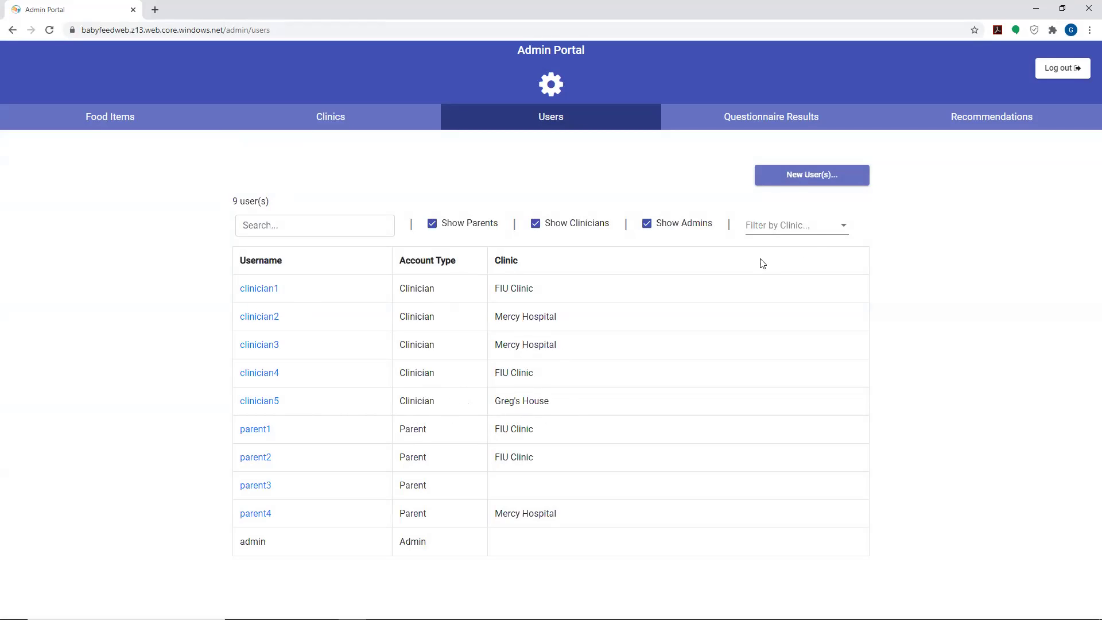
# Add a new parent user, parent5, assigned to the Greg's House clinic.
pyautogui.click(784, 172)
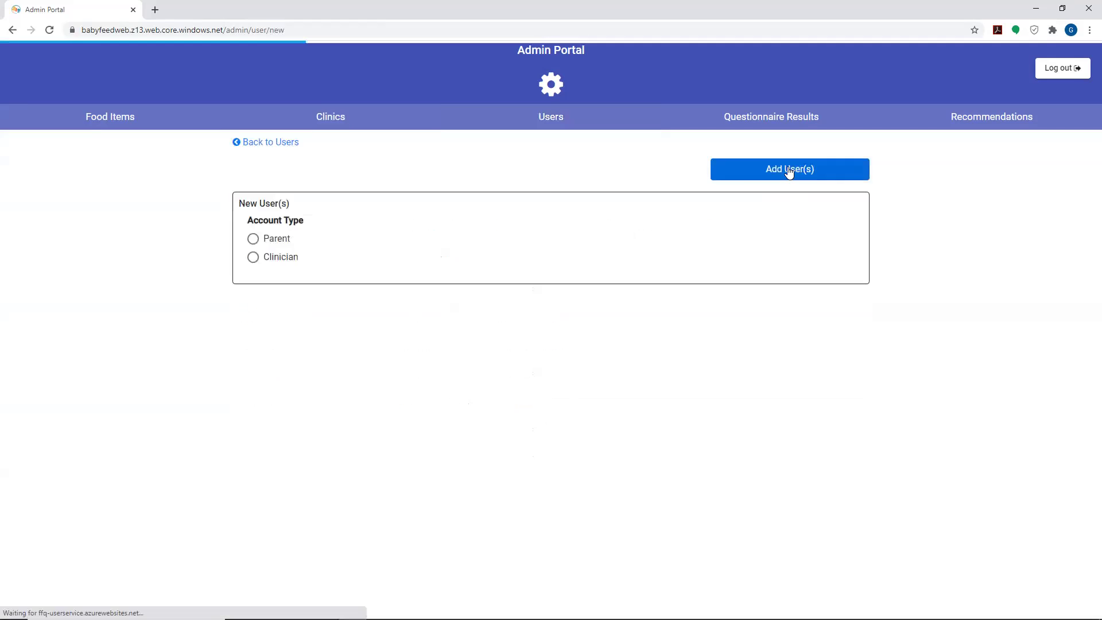
pyautogui.click(253, 241)
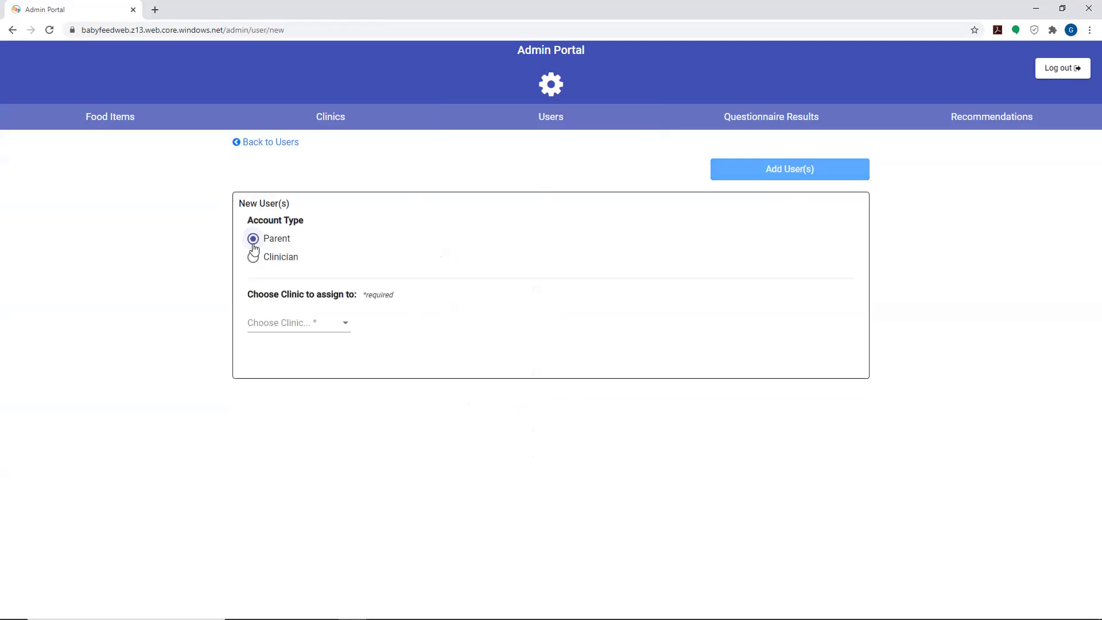
pyautogui.click(304, 326)
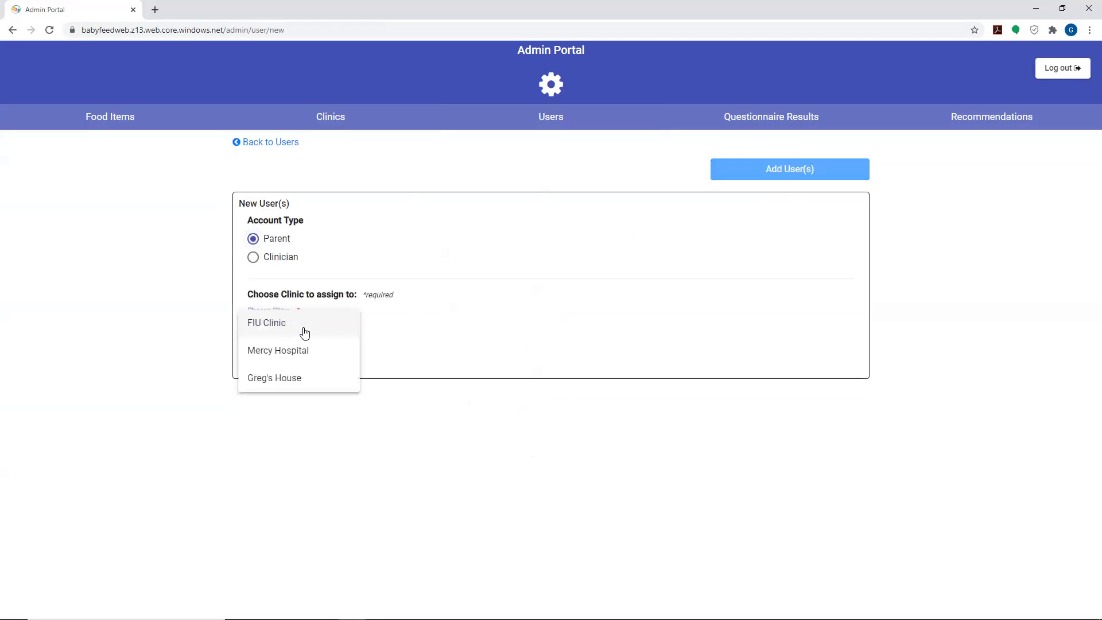
pyautogui.click(291, 380)
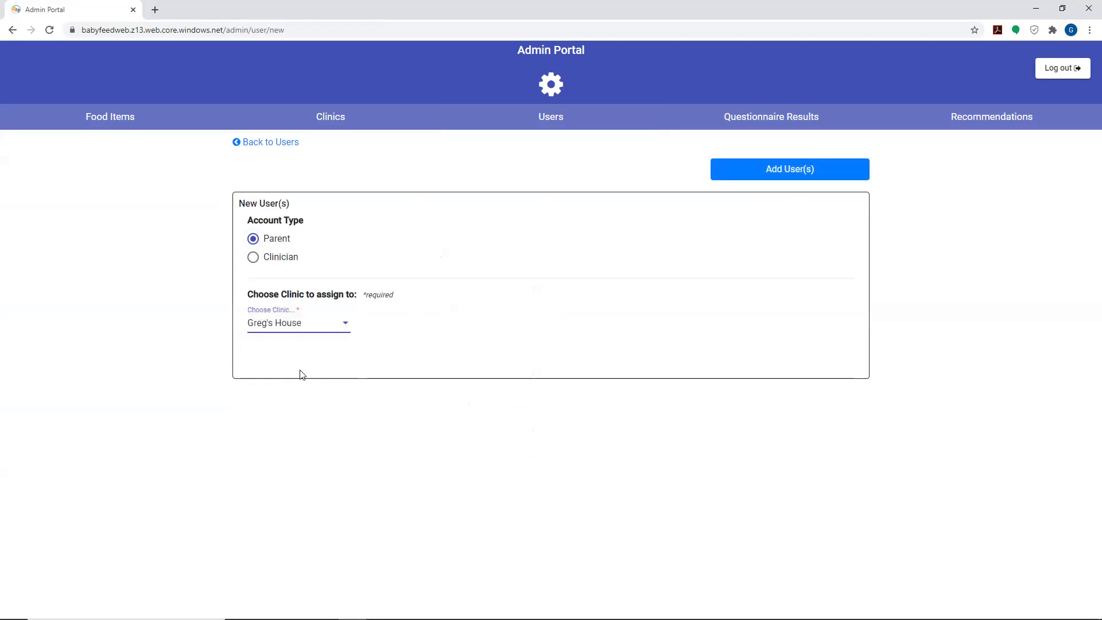
pyautogui.click(791, 172)
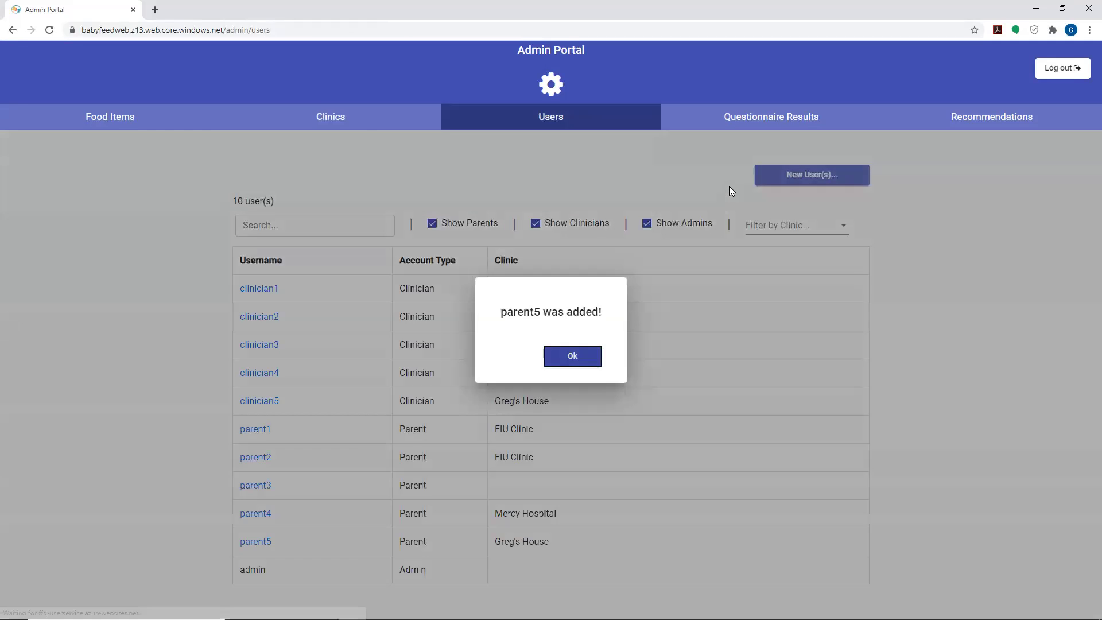
pyautogui.click(569, 355)
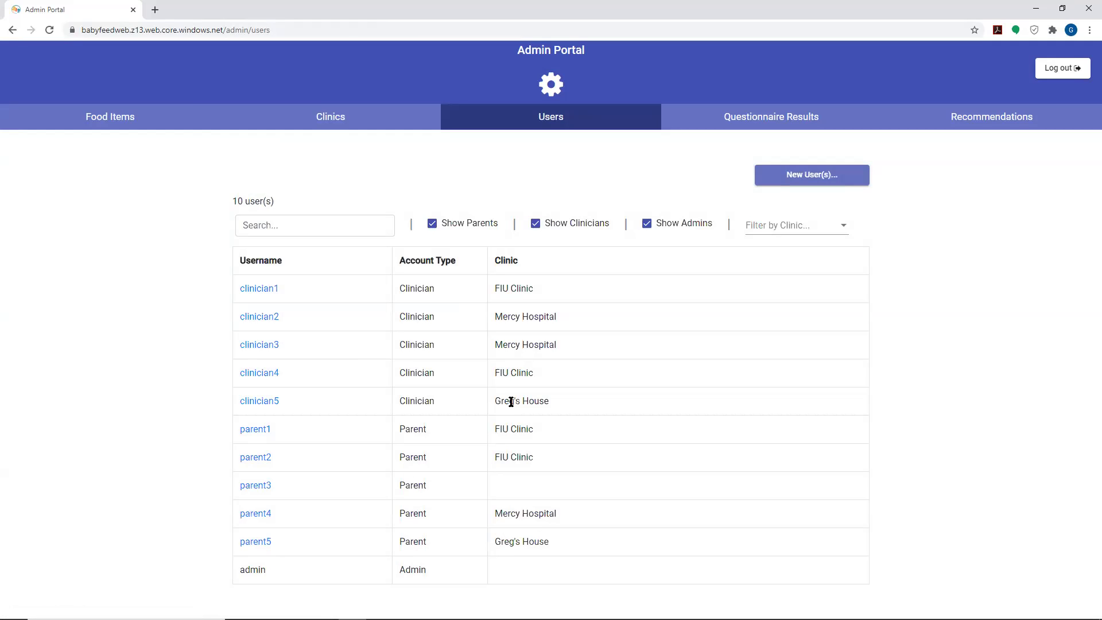
# Delete the user clinician5 and confirm the deletion.
pyautogui.click(267, 402)
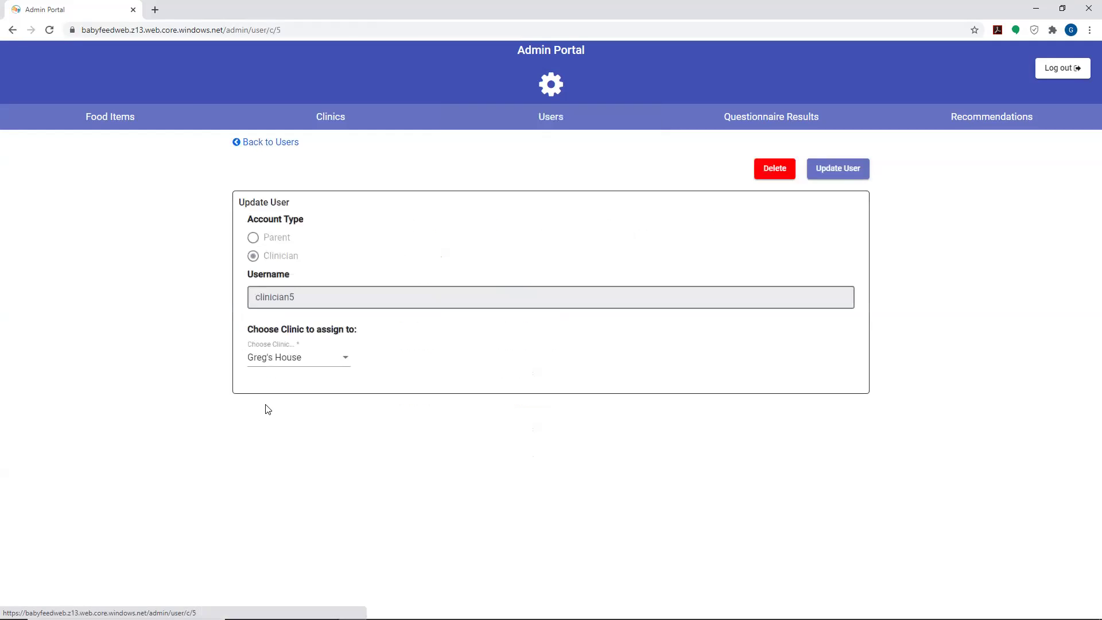
pyautogui.click(769, 171)
pyautogui.click(660, 216)
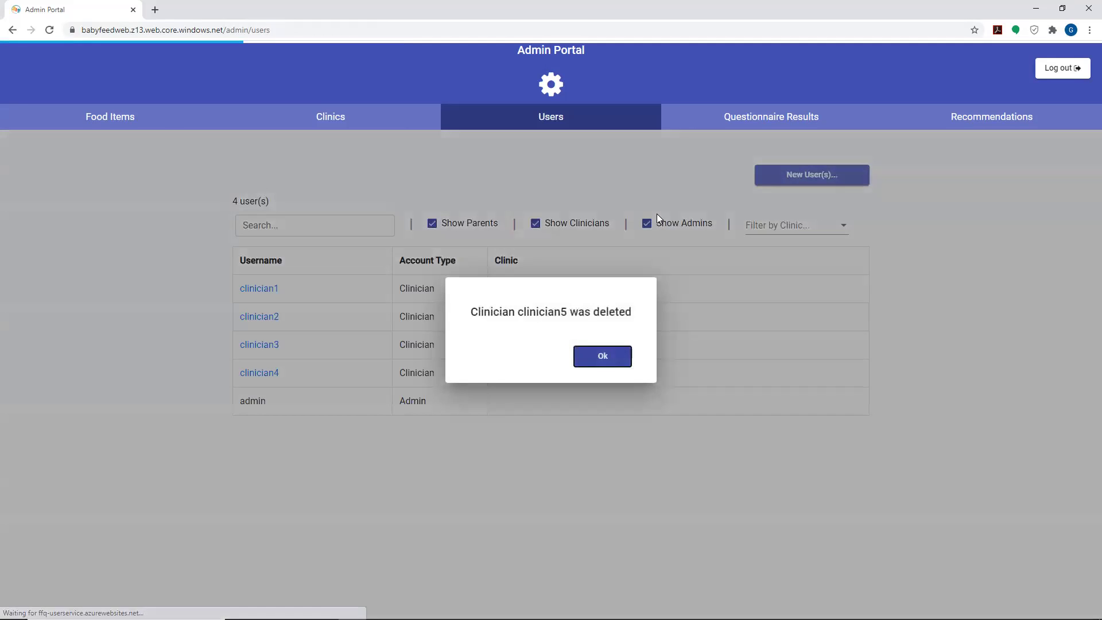
pyautogui.click(603, 356)
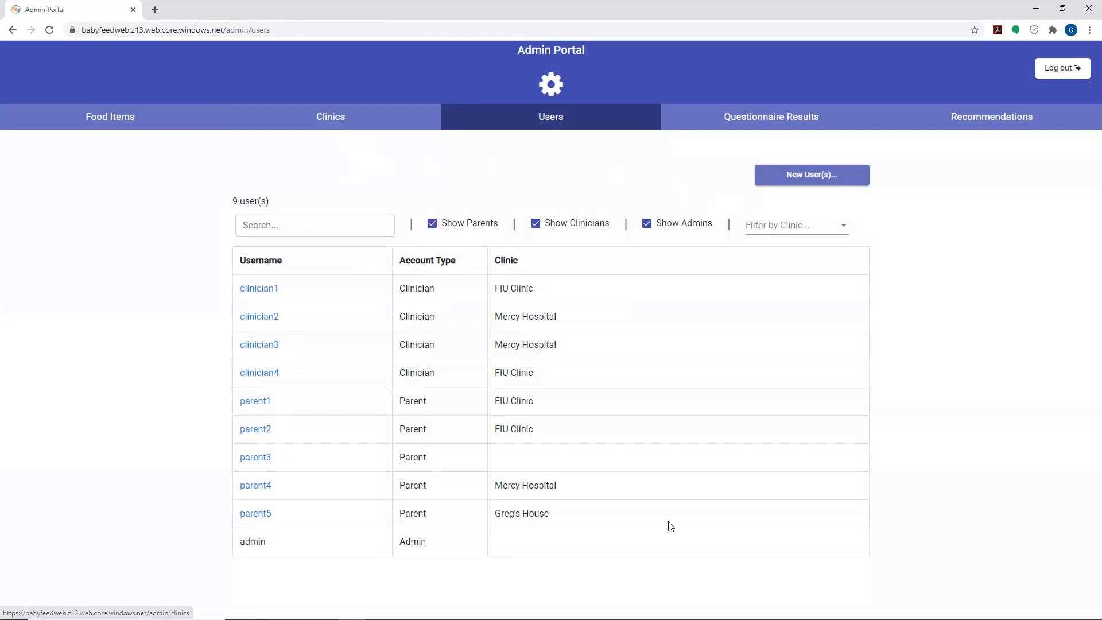
# Delete Greg's House from the Clinics list, then go back to the Users list.
pyautogui.click(340, 121)
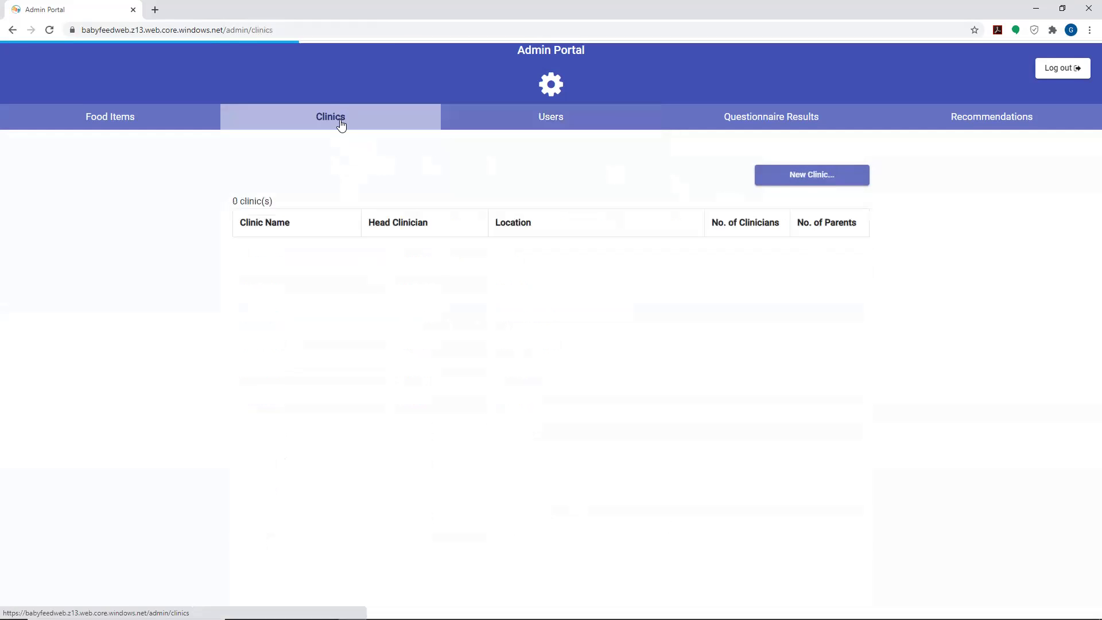
pyautogui.click(257, 310)
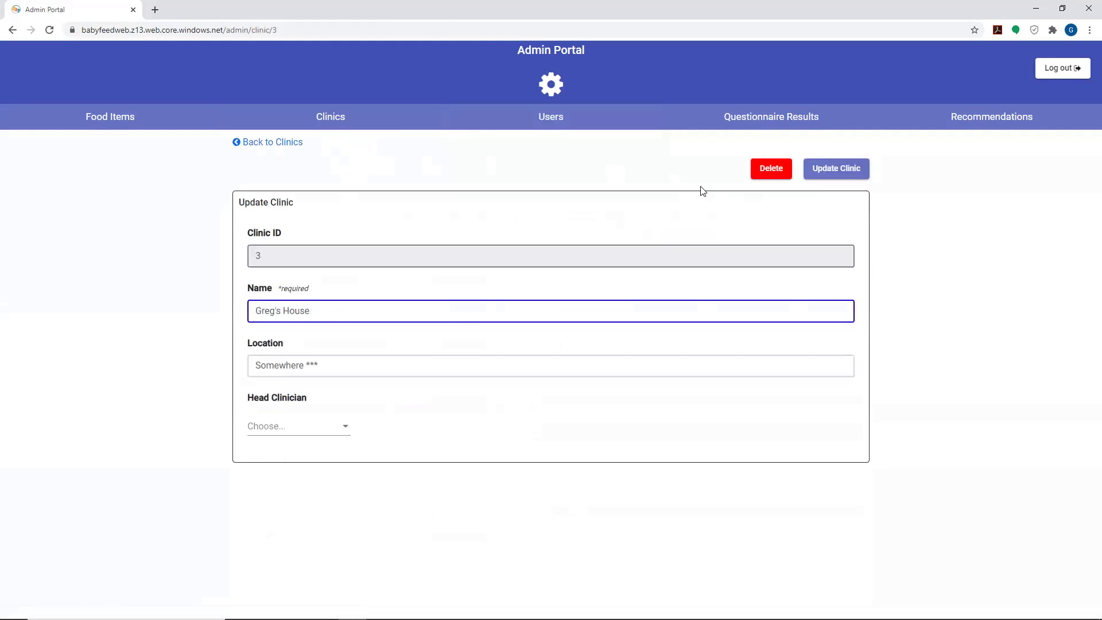
pyautogui.click(763, 169)
pyautogui.click(657, 214)
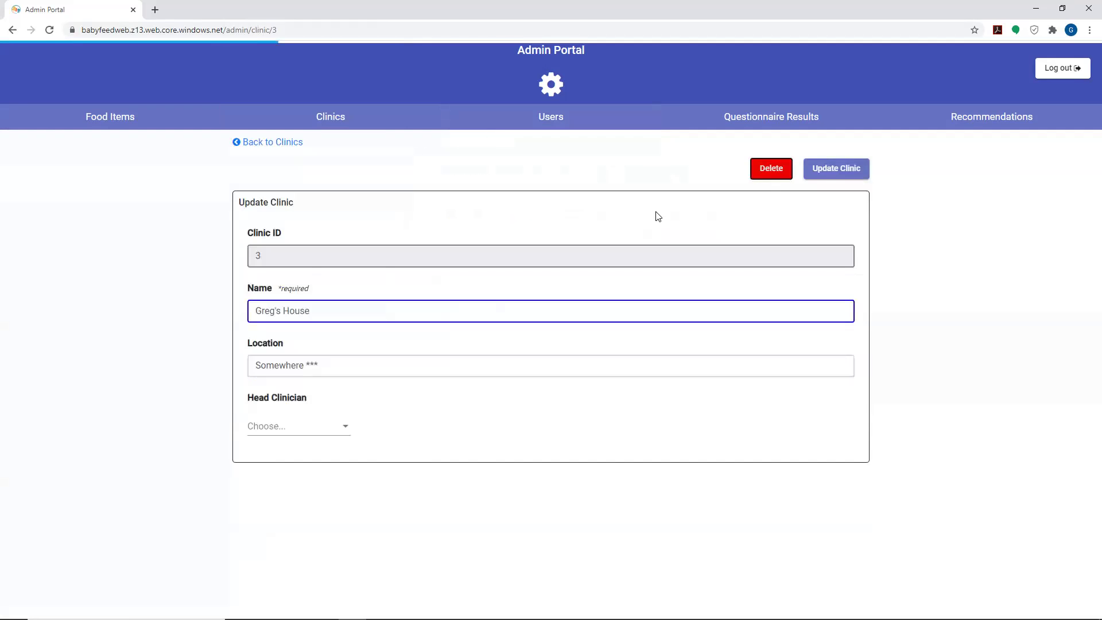
pyautogui.click(606, 356)
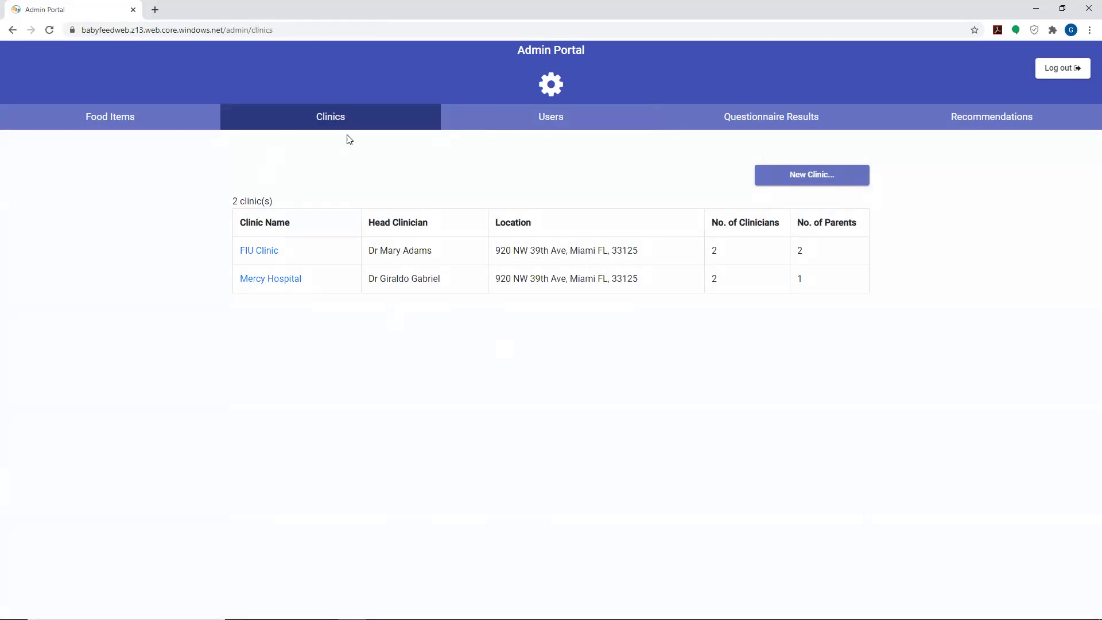
pyautogui.click(542, 122)
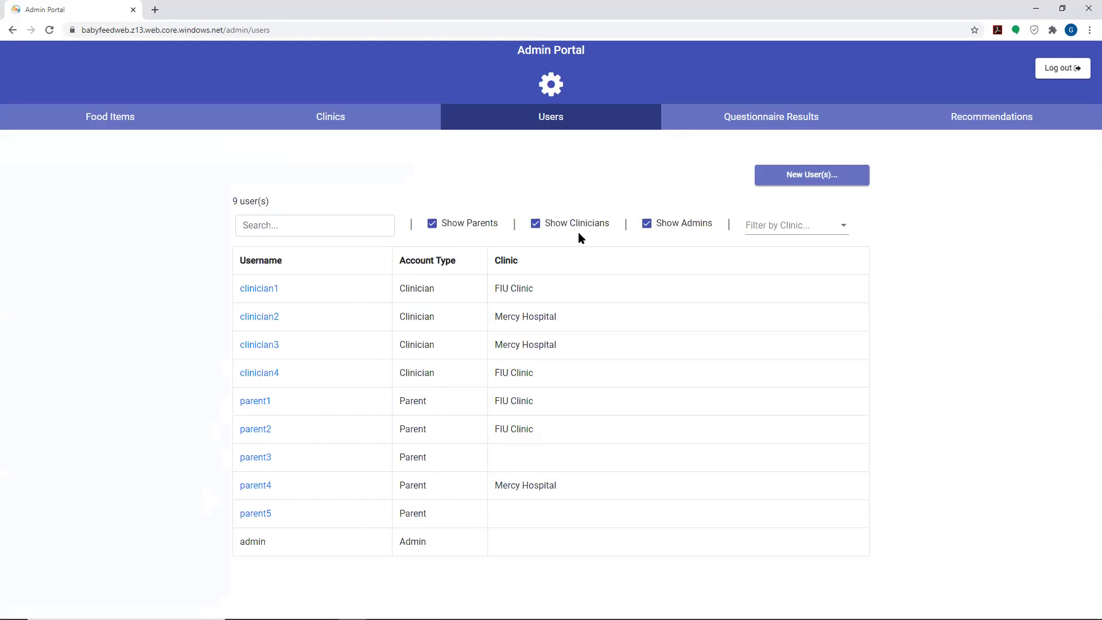
# Toggle the Show Clinicians and Show Parents filters off and on, then search 'paRENT1' and clear it.
pyautogui.click(538, 226)
pyautogui.click(434, 224)
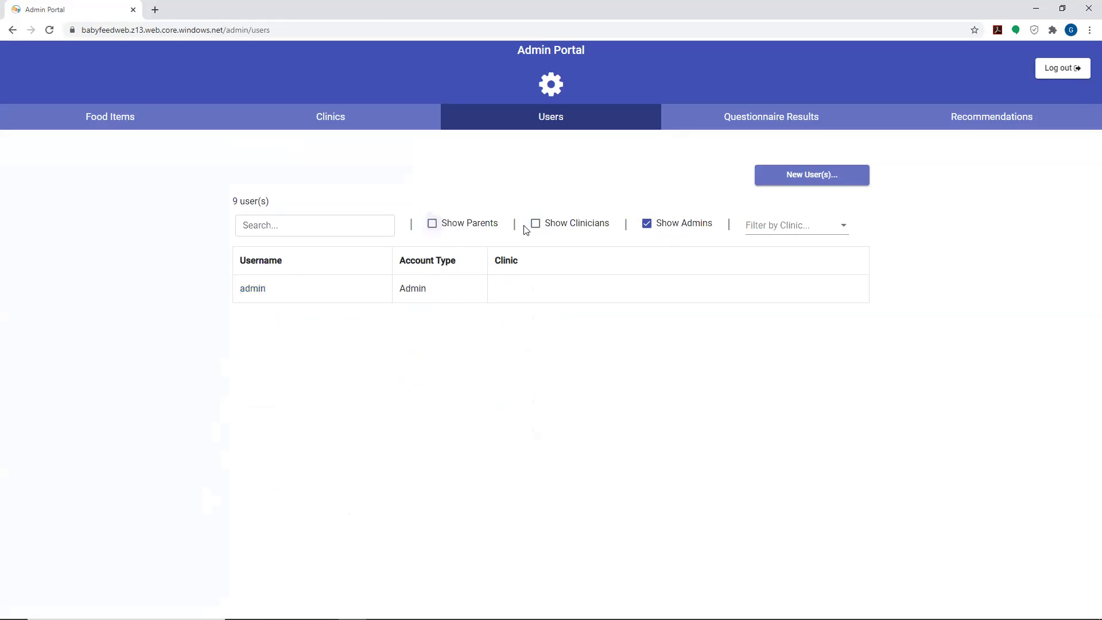
pyautogui.click(534, 225)
pyautogui.click(439, 228)
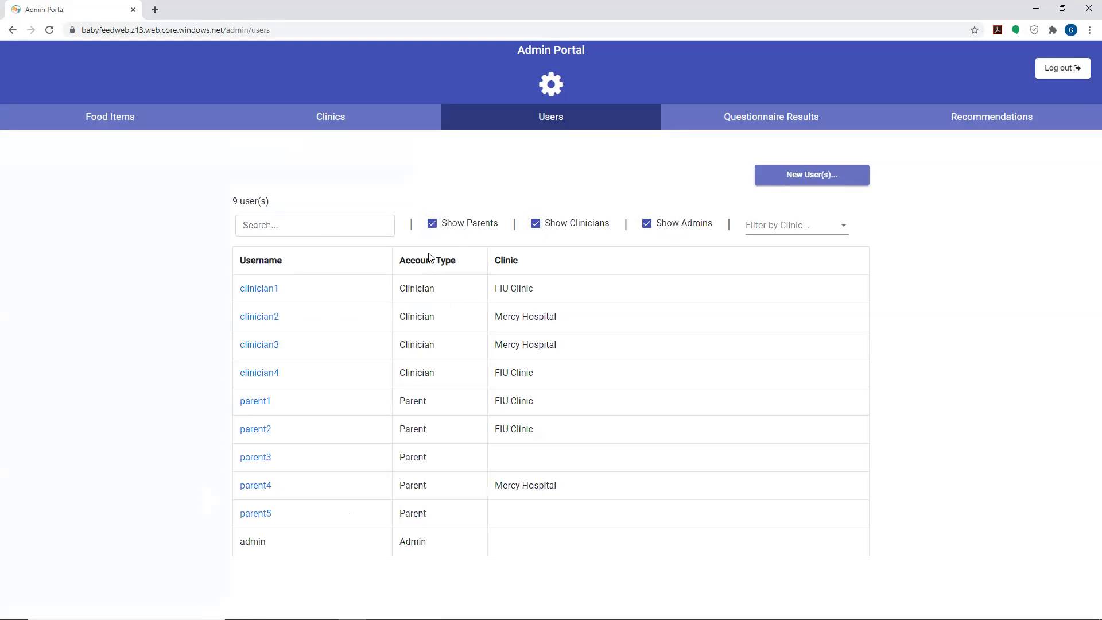
pyautogui.click(319, 234)
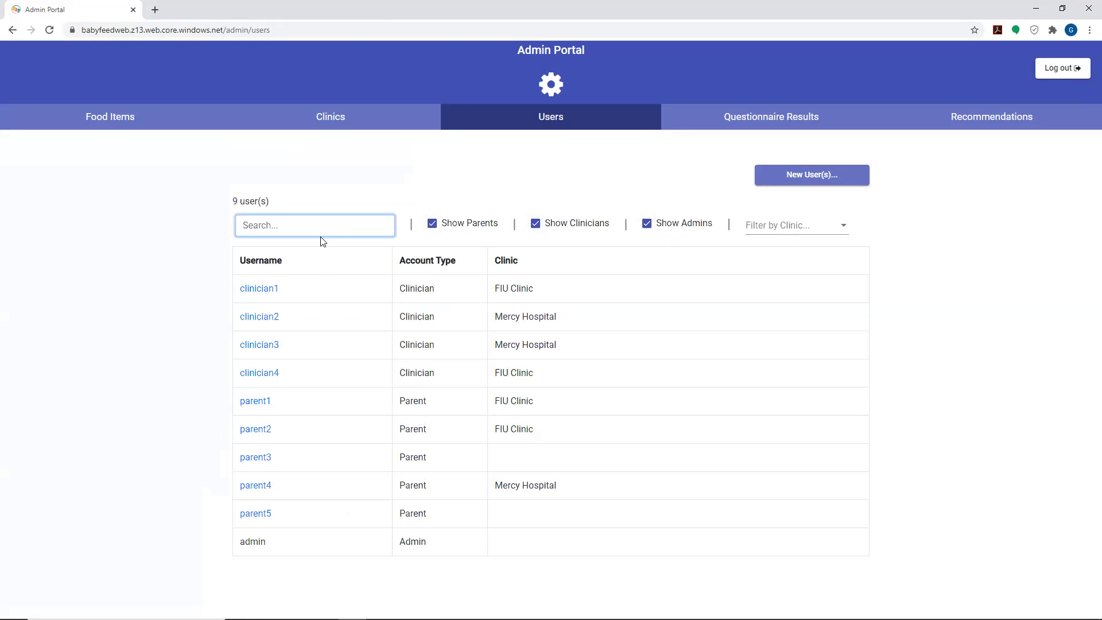
pyautogui.write('pa')
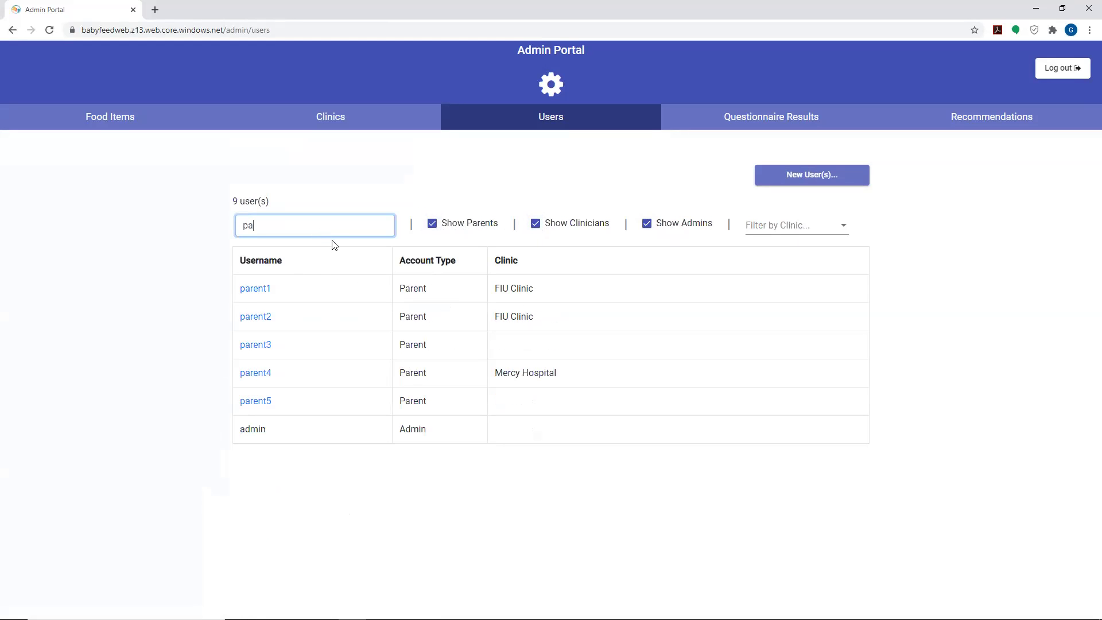
pyautogui.write('RENT1')
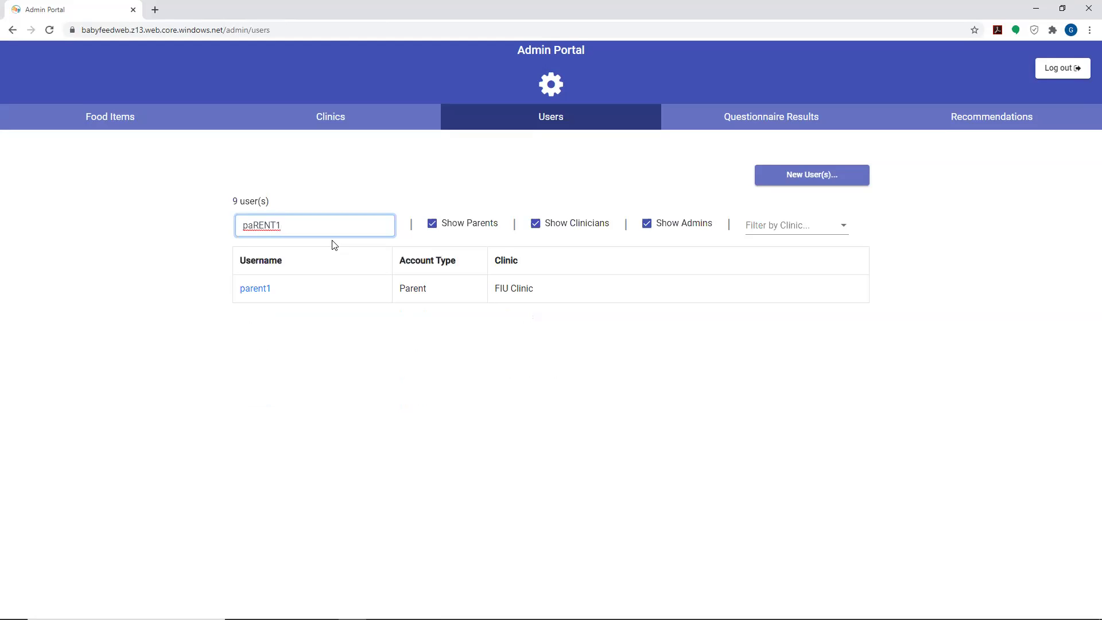
pyautogui.press('BackSpace')
pyautogui.press('BackSpace')
pyautogui.press('BackSpace')
pyautogui.press('BackSpace')
pyautogui.press('BackSpace')
pyautogui.press('BackSpace')
pyautogui.press('BackSpace')
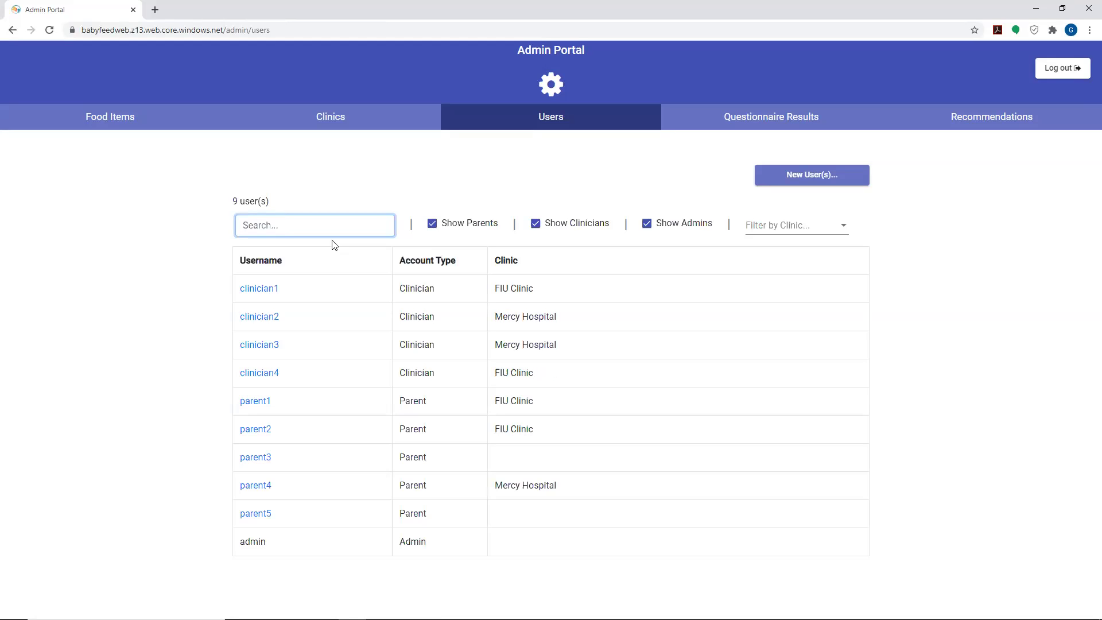
# Filter users by FIU Clinic and Mercy Hospital, clear both, then open the Clinics list.
pyautogui.click(802, 230)
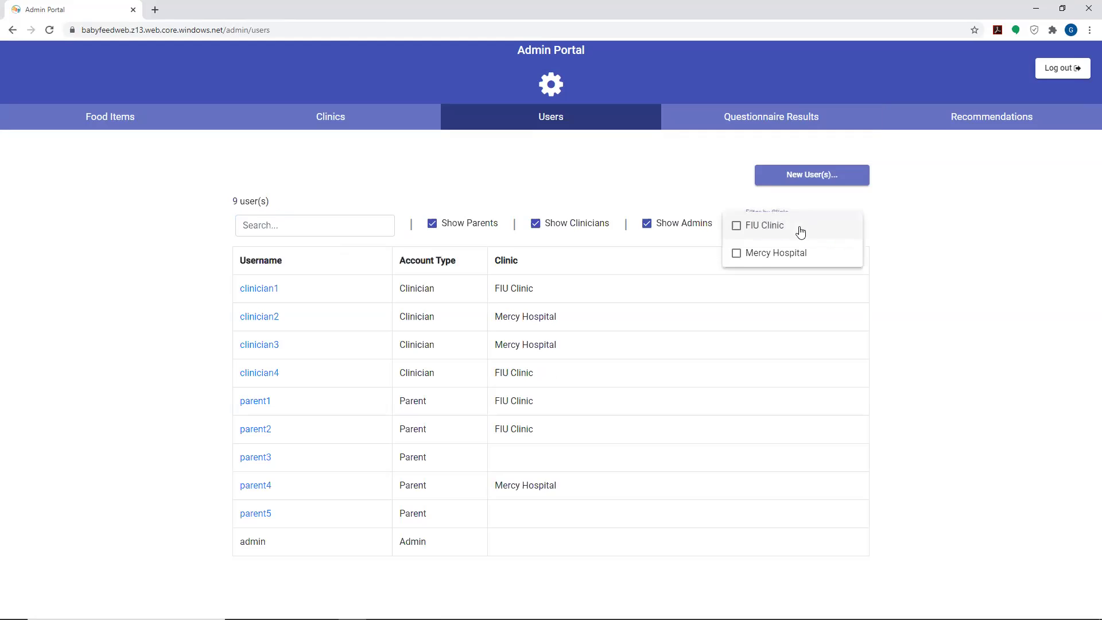
pyautogui.click(737, 227)
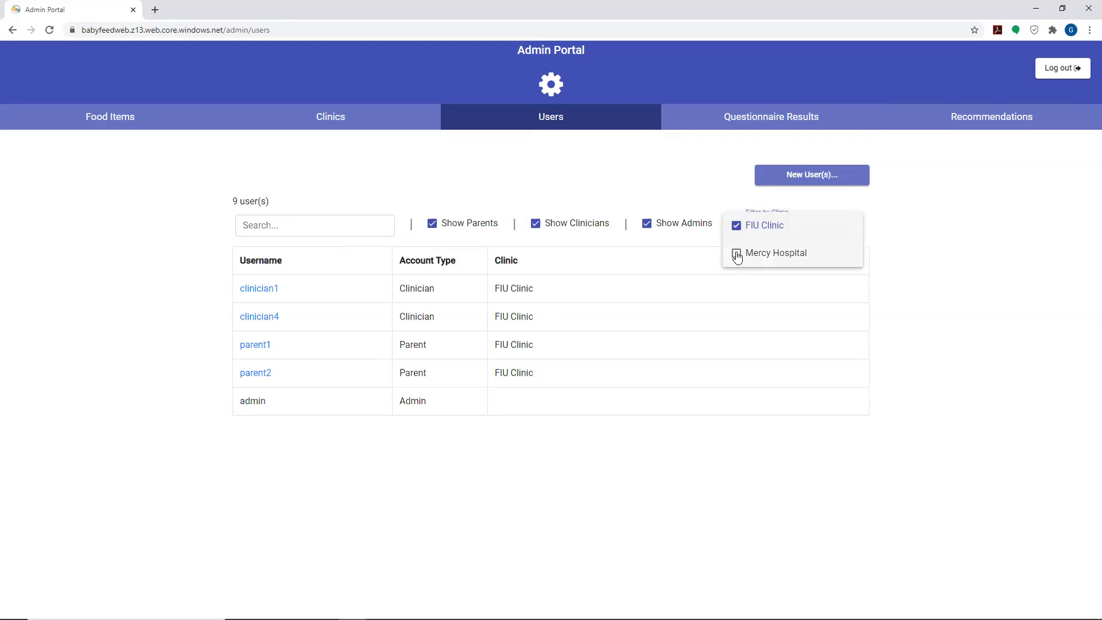
pyautogui.click(736, 254)
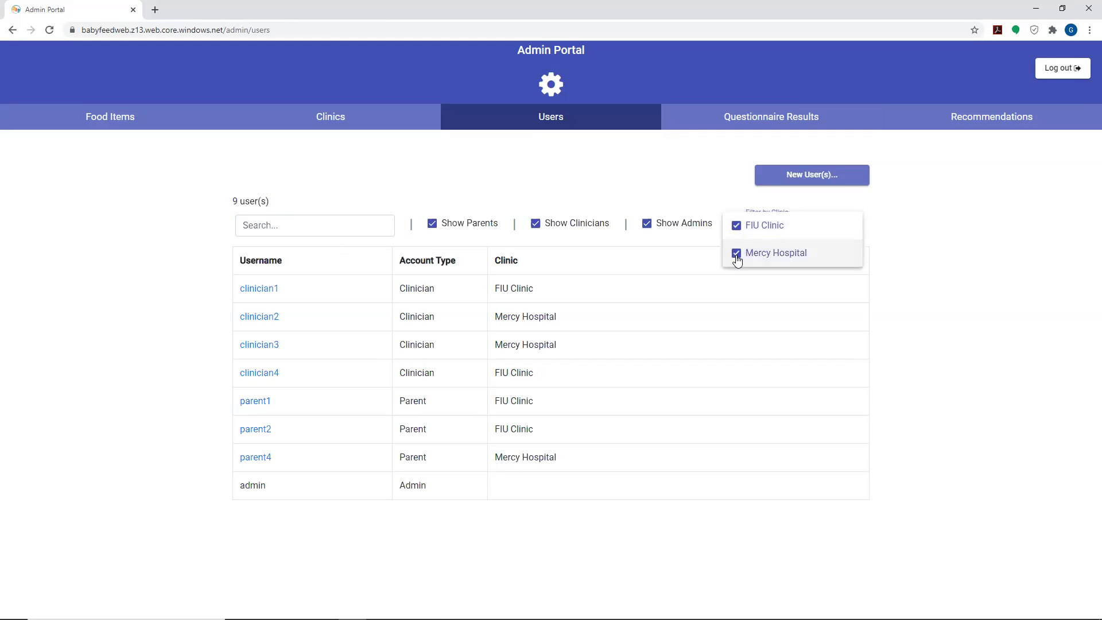
pyautogui.click(736, 226)
pyautogui.click(737, 255)
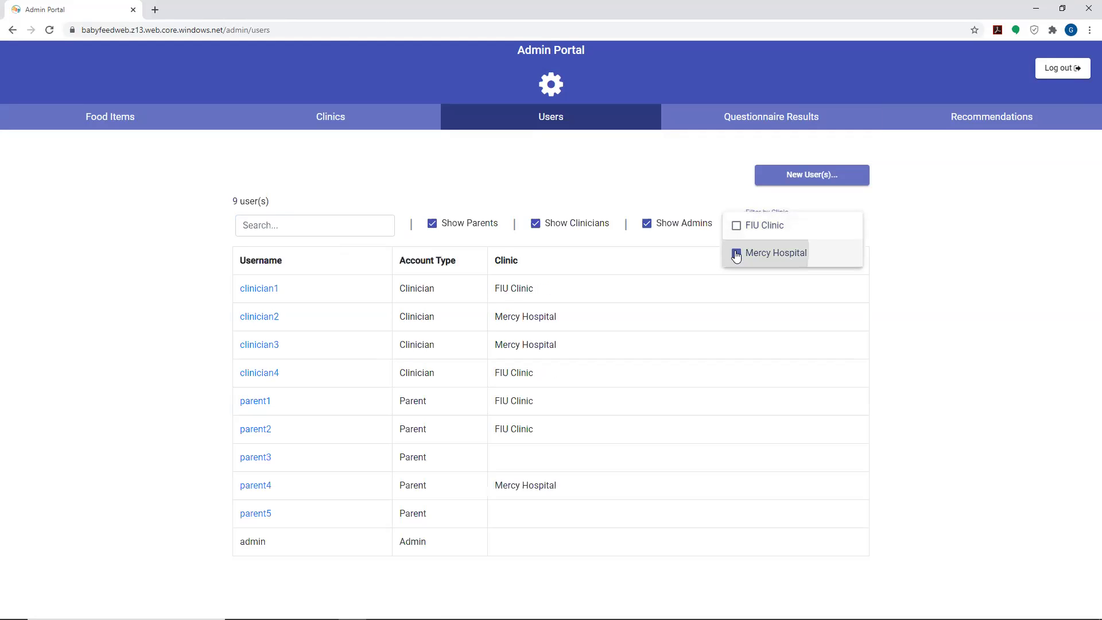
pyautogui.click(659, 189)
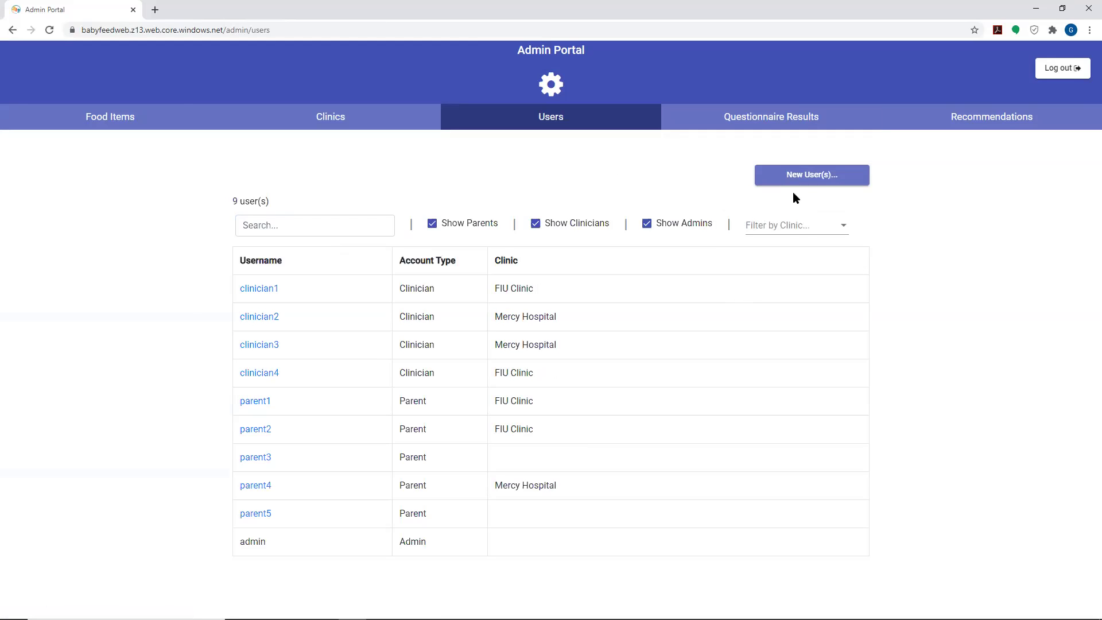
pyautogui.click(367, 123)
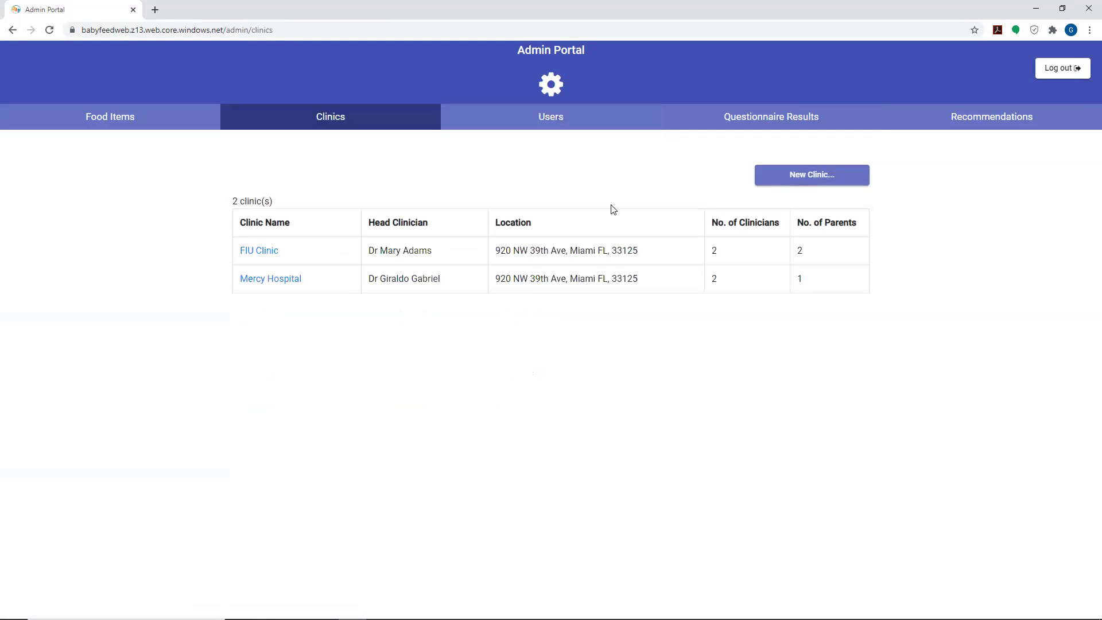
# Review the first questionnaire result's nutrient recommendations table, then close it.
pyautogui.click(736, 125)
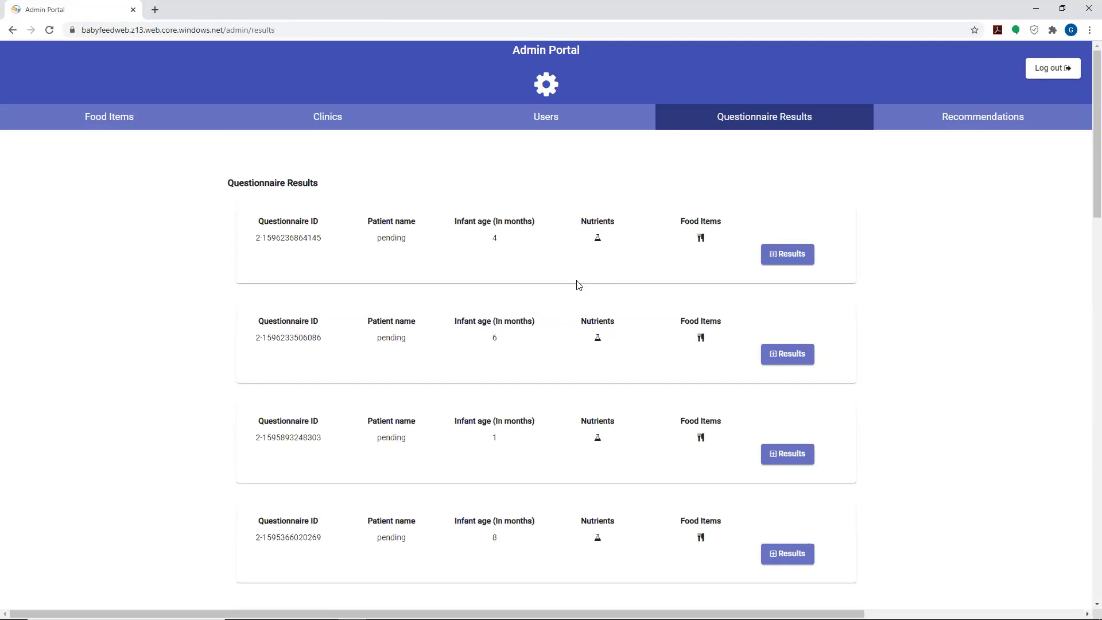
pyautogui.click(597, 238)
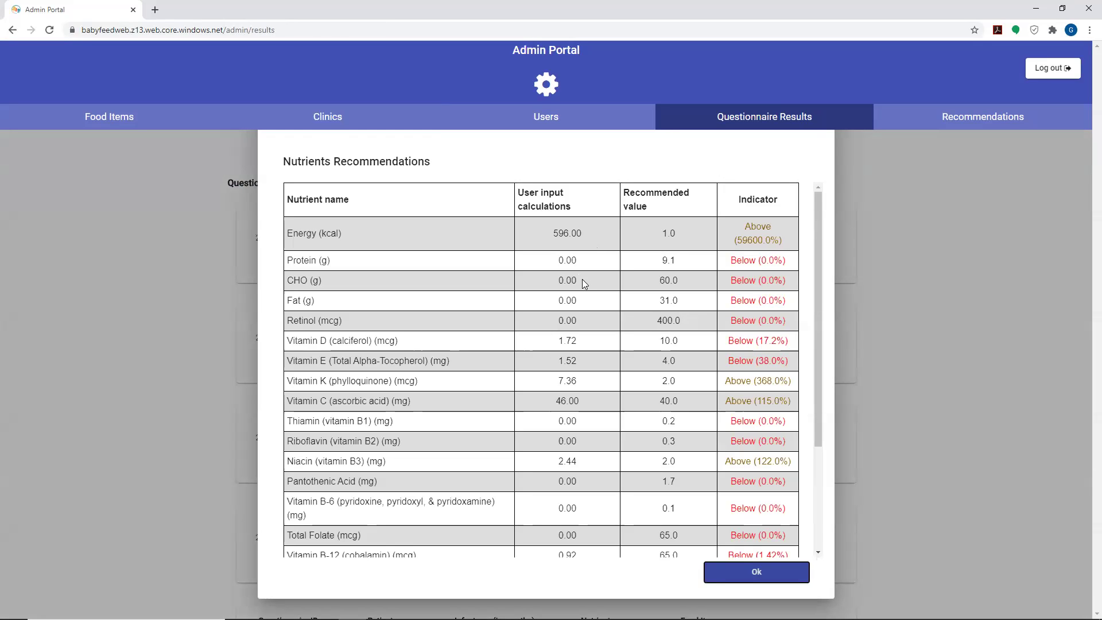
pyautogui.scroll(-3, 582, 279)
pyautogui.scroll(1, 584, 280)
pyautogui.scroll(3, 584, 279)
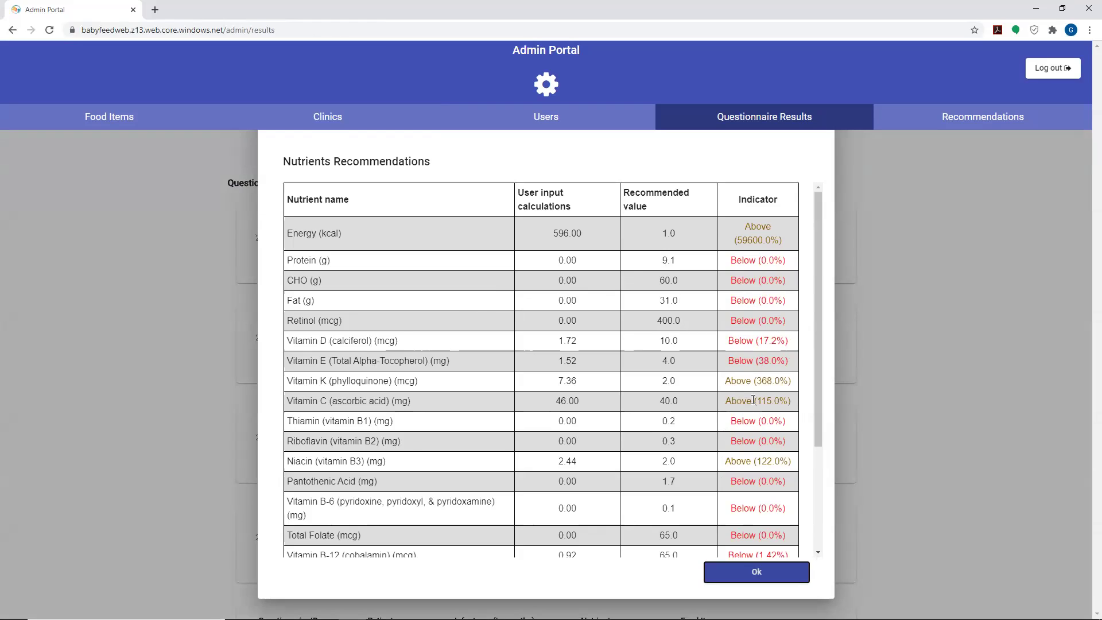
pyautogui.scroll(-3, 753, 400)
pyautogui.moveTo(727, 486); pyautogui.dragTo(641, 491)
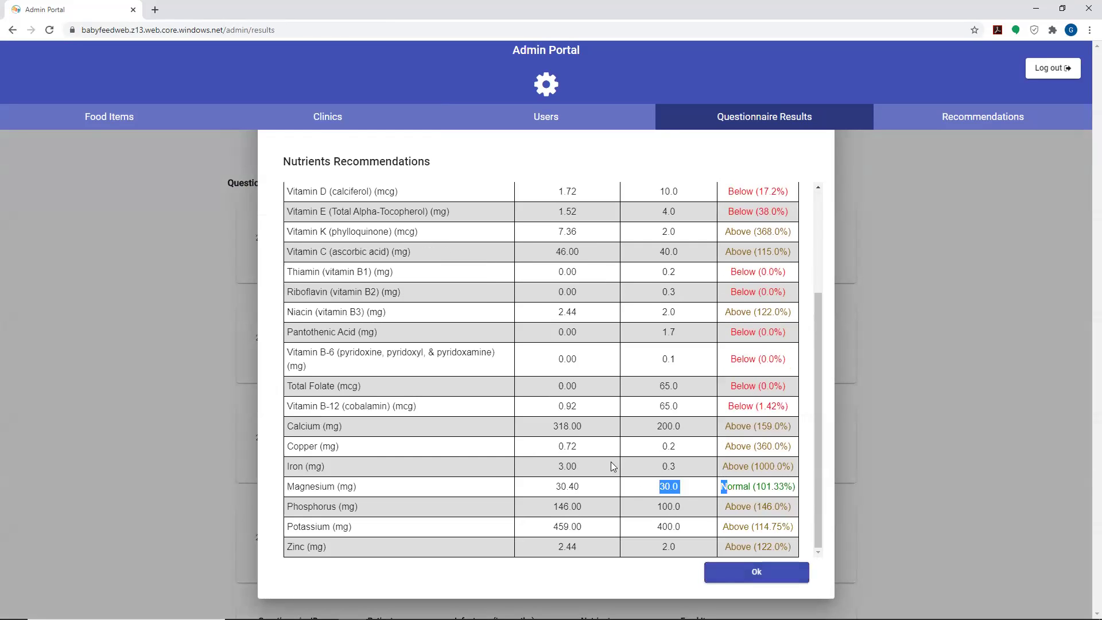
pyautogui.click(737, 572)
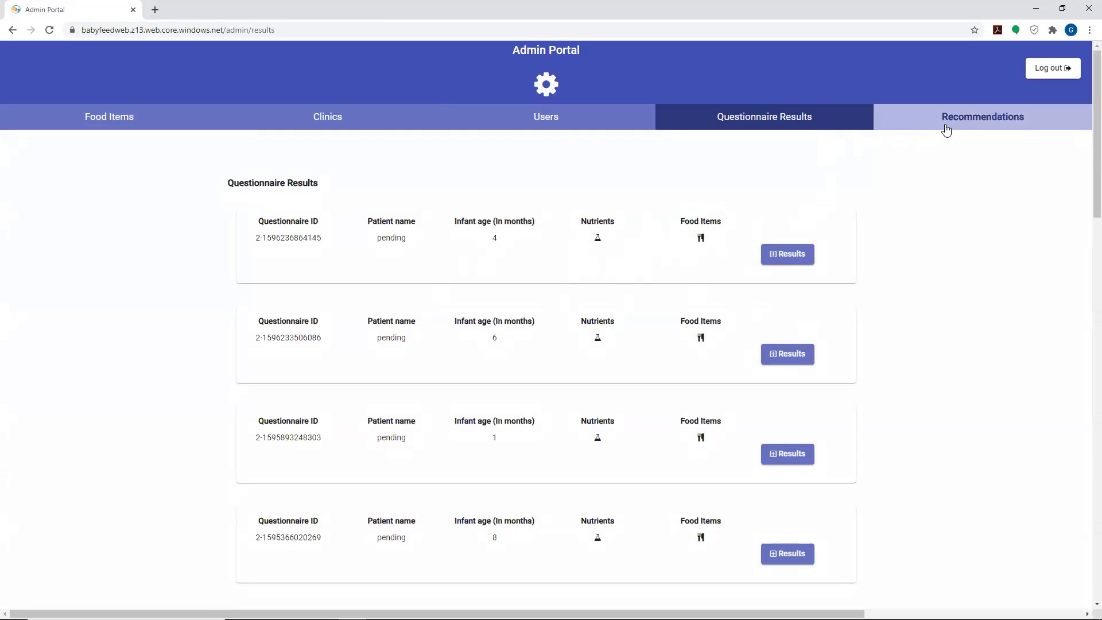
pyautogui.click(786, 254)
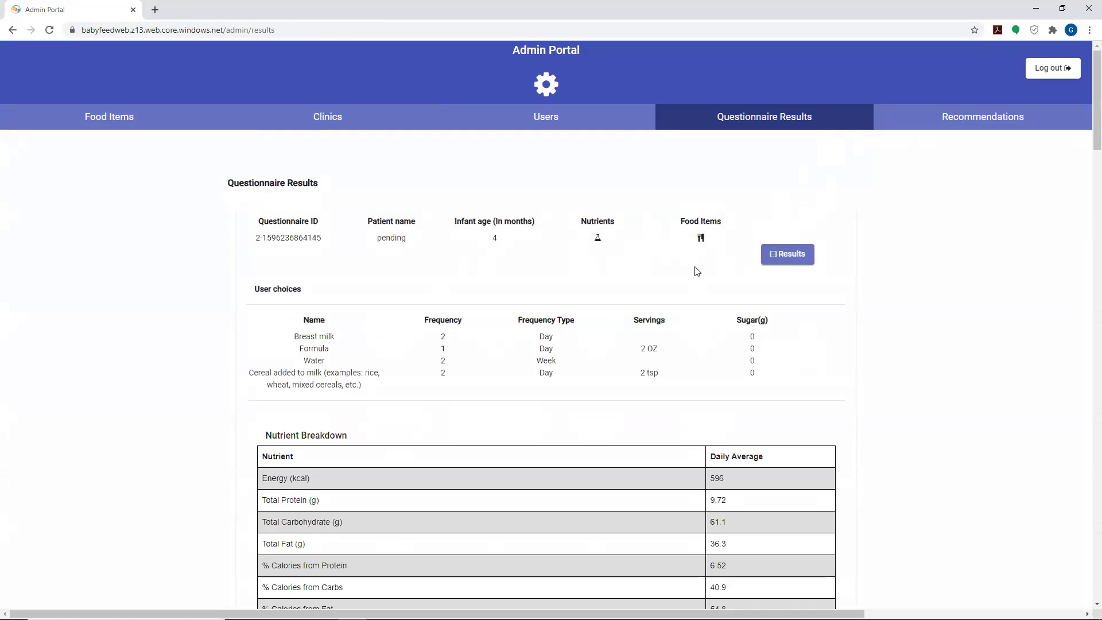
pyautogui.scroll(-6, 631, 314)
pyautogui.scroll(5, 632, 313)
pyautogui.scroll(-11, 633, 309)
pyautogui.scroll(-9, 632, 306)
pyautogui.scroll(2, 631, 305)
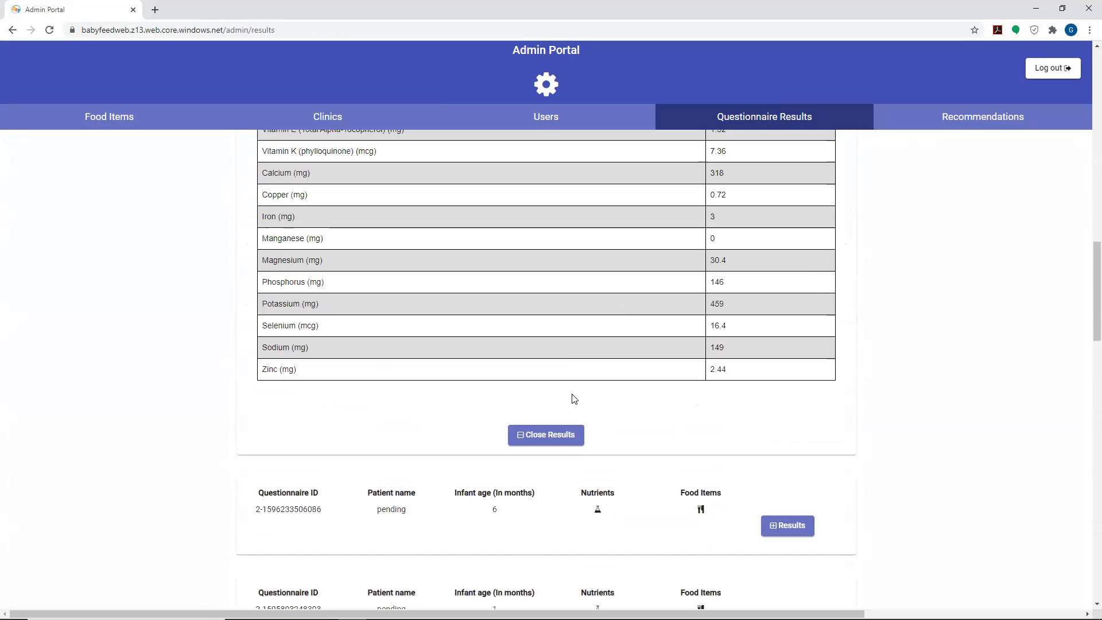
pyautogui.click(549, 435)
pyautogui.scroll(-5, 631, 373)
pyautogui.scroll(5, 801, 267)
pyautogui.click(790, 256)
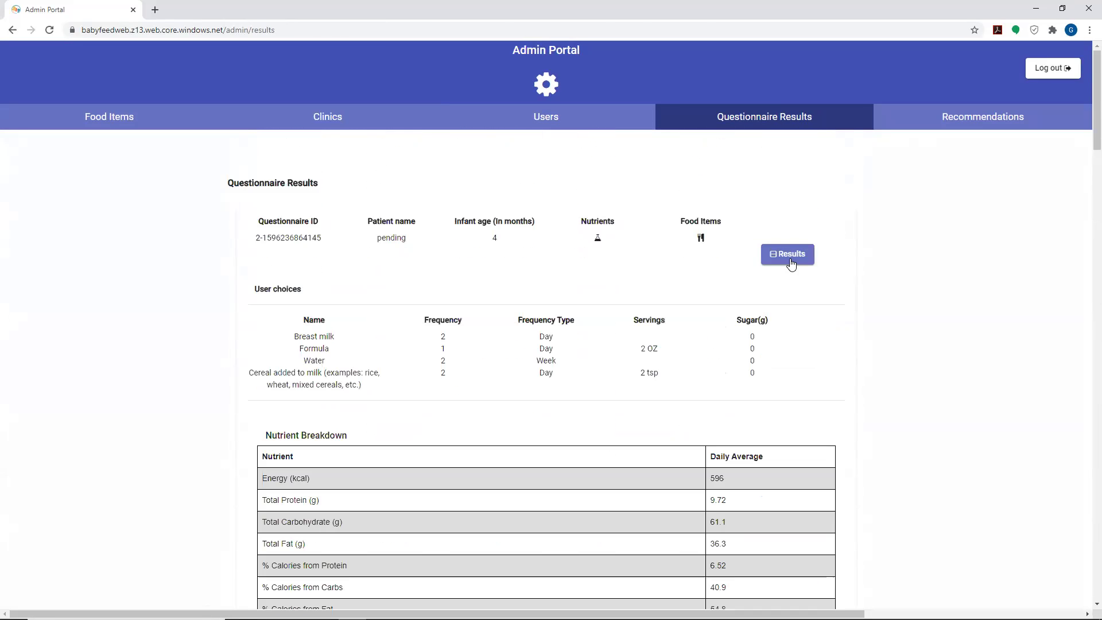
pyautogui.click(788, 256)
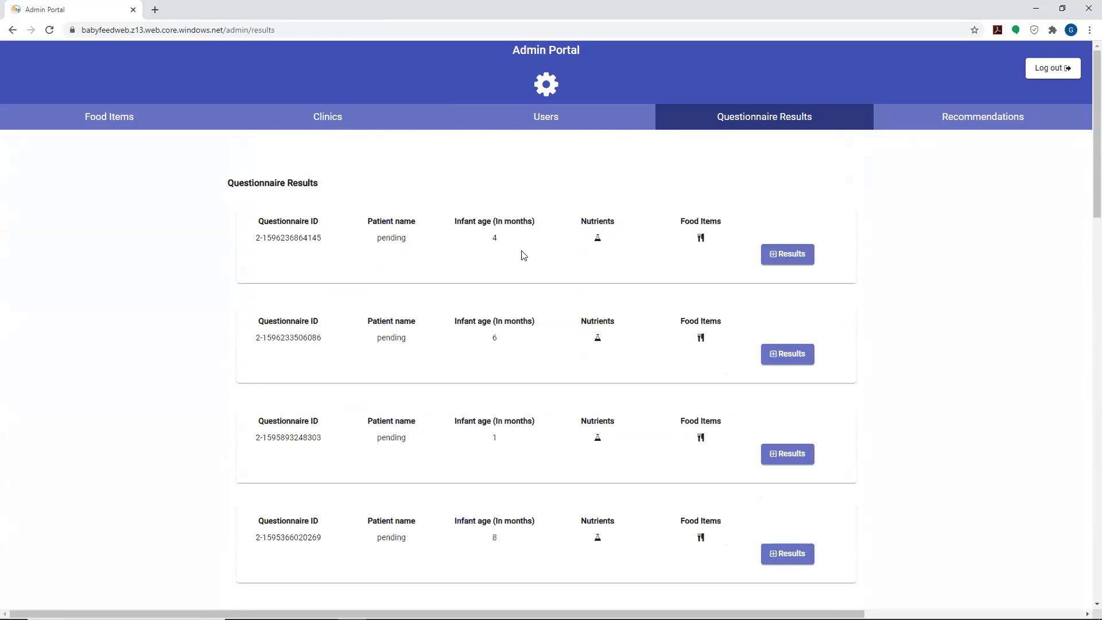
pyautogui.scroll(-3, 559, 287)
pyautogui.scroll(-4, 560, 287)
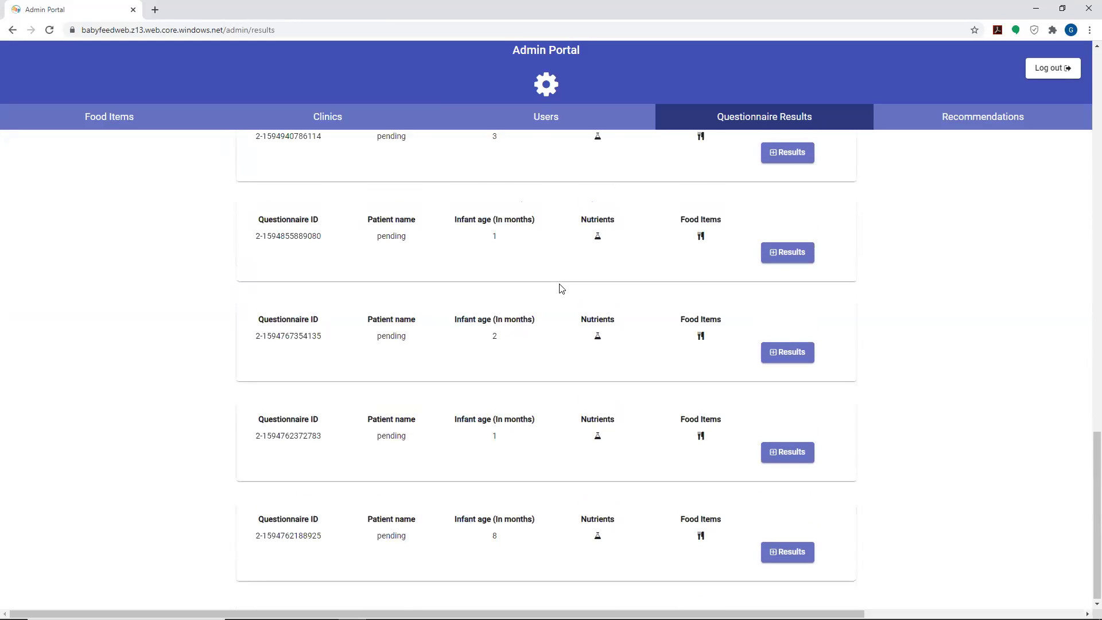
pyautogui.scroll(15, 560, 287)
pyautogui.scroll(5, 560, 284)
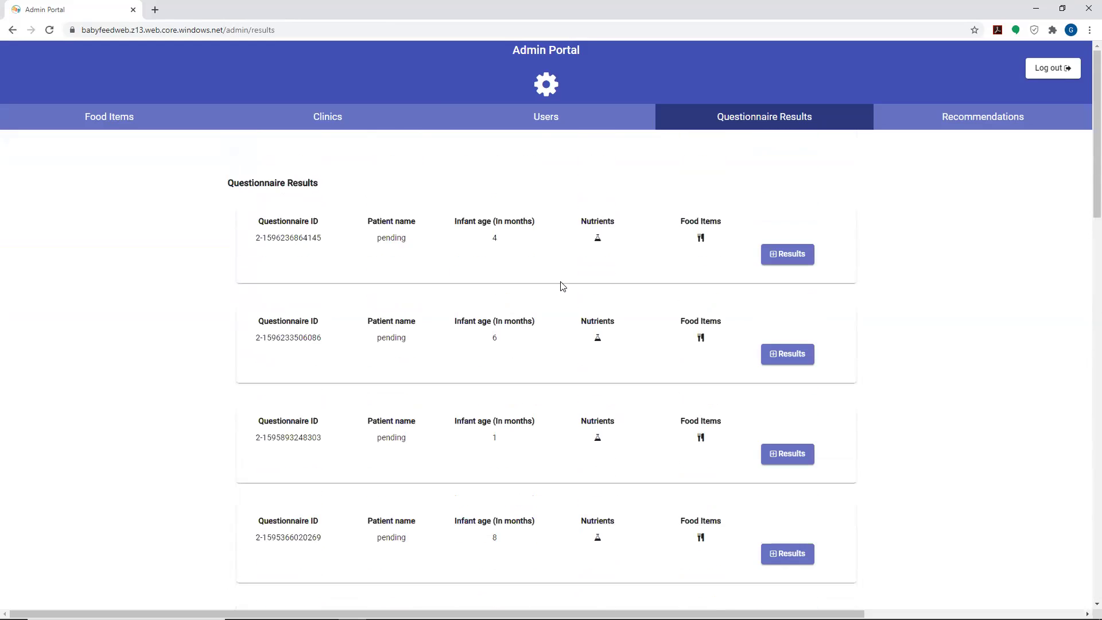
# Go to the Recommendations page.
pyautogui.click(946, 120)
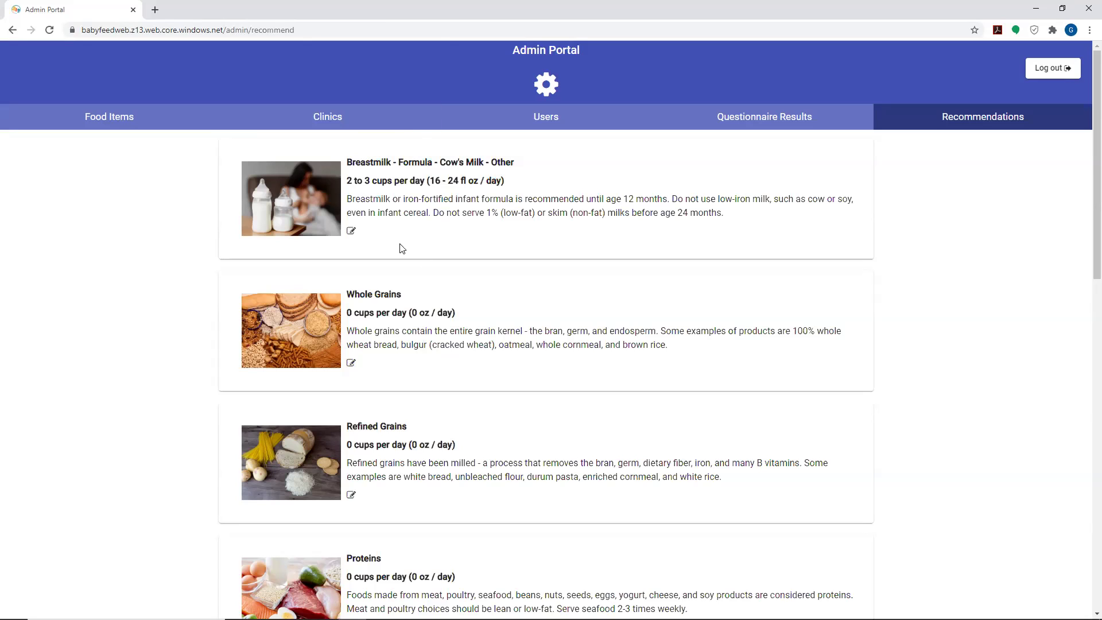
# Append asterisks to the end of the Breastmilk recommendation text.
pyautogui.click(352, 231)
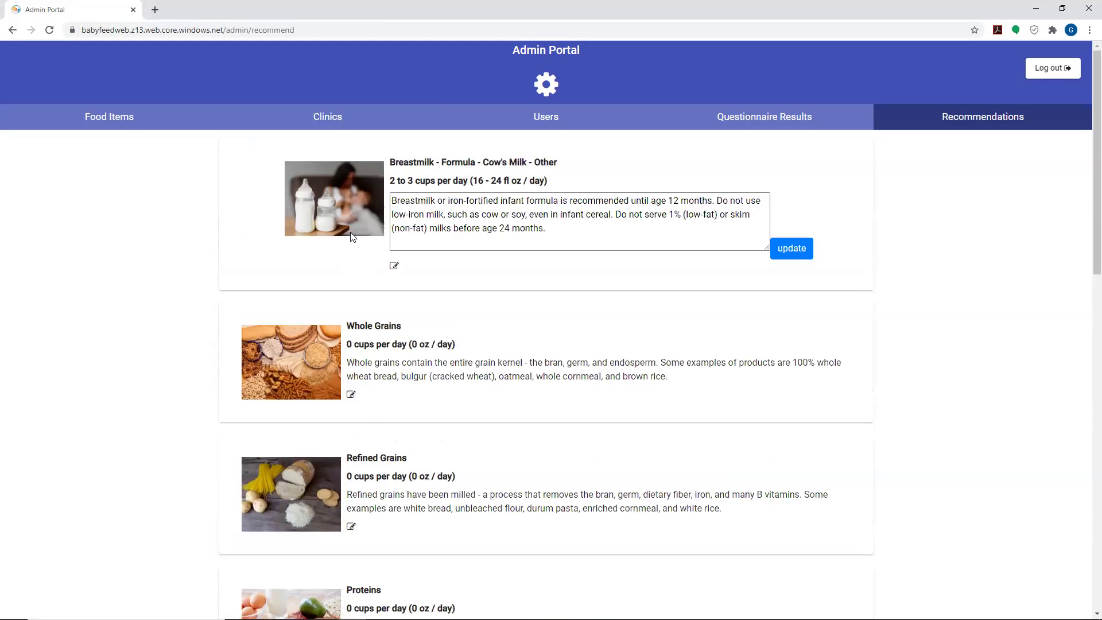
pyautogui.moveTo(554, 232); pyautogui.dragTo(386, 204)
pyautogui.click(556, 226)
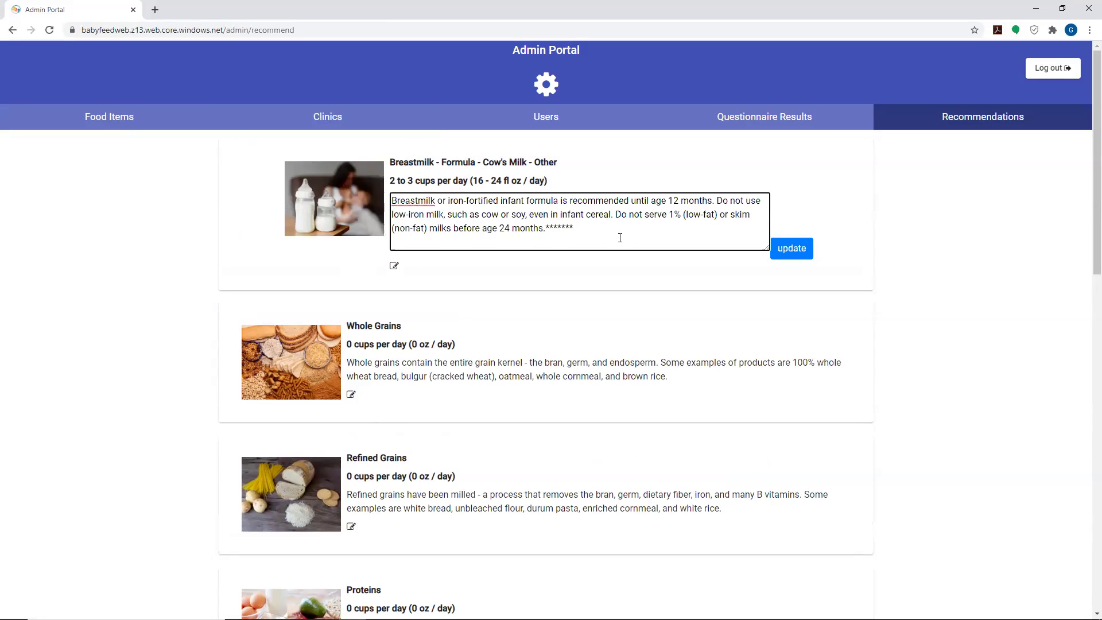
# Append asterisks to the Whole Grains text and save both edited cards.
pyautogui.click(350, 396)
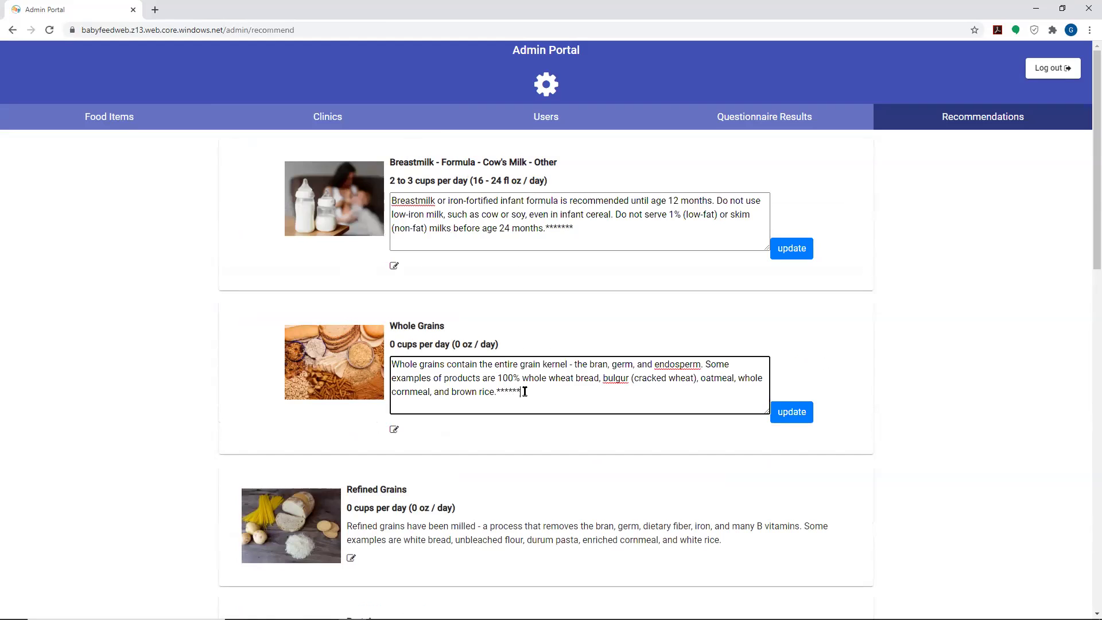
pyautogui.scroll(-2, 548, 384)
pyautogui.scroll(2, 631, 390)
pyautogui.click(774, 414)
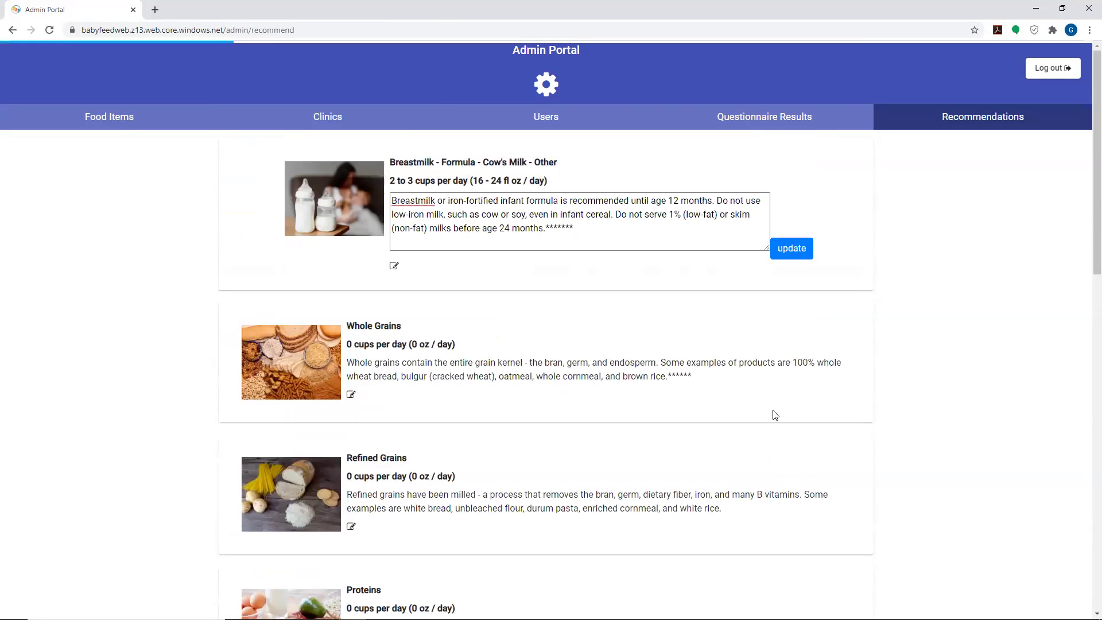
pyautogui.click(779, 251)
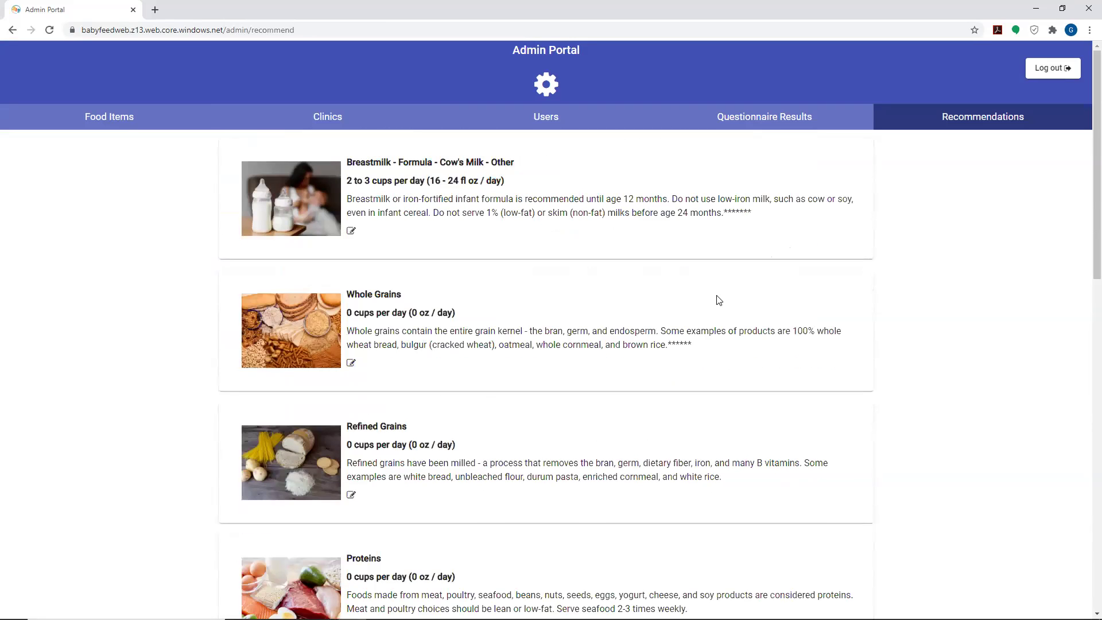
pyautogui.scroll(-1, 467, 304)
pyautogui.scroll(1, 488, 209)
# Return to Recommendations and delete the asterisks after '24 months' in the Breastmilk text.
pyautogui.click(524, 122)
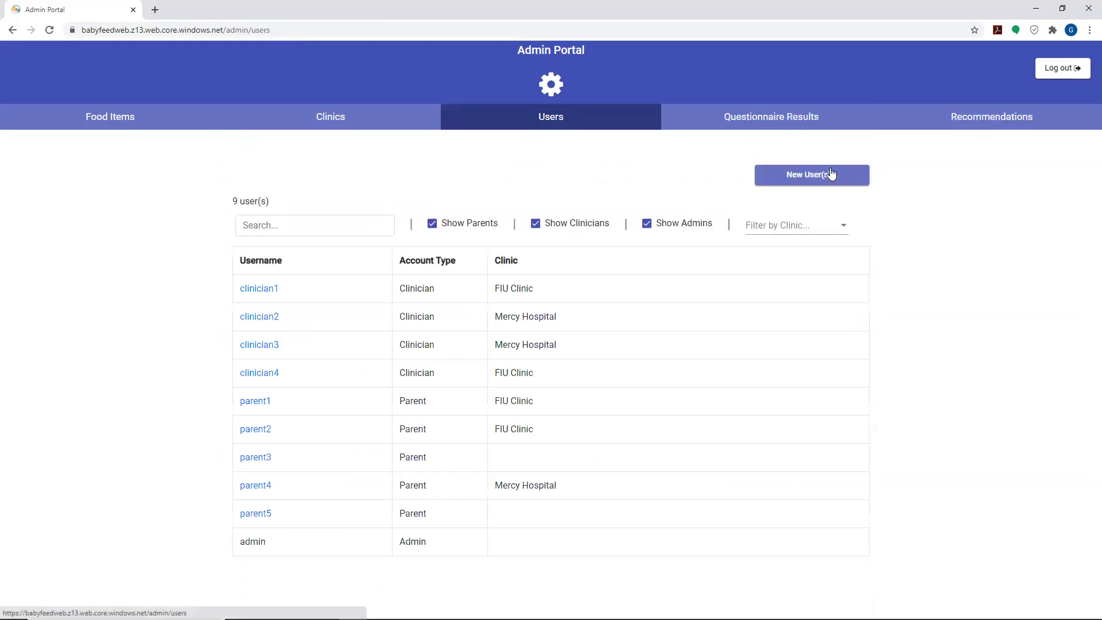
pyautogui.click(900, 125)
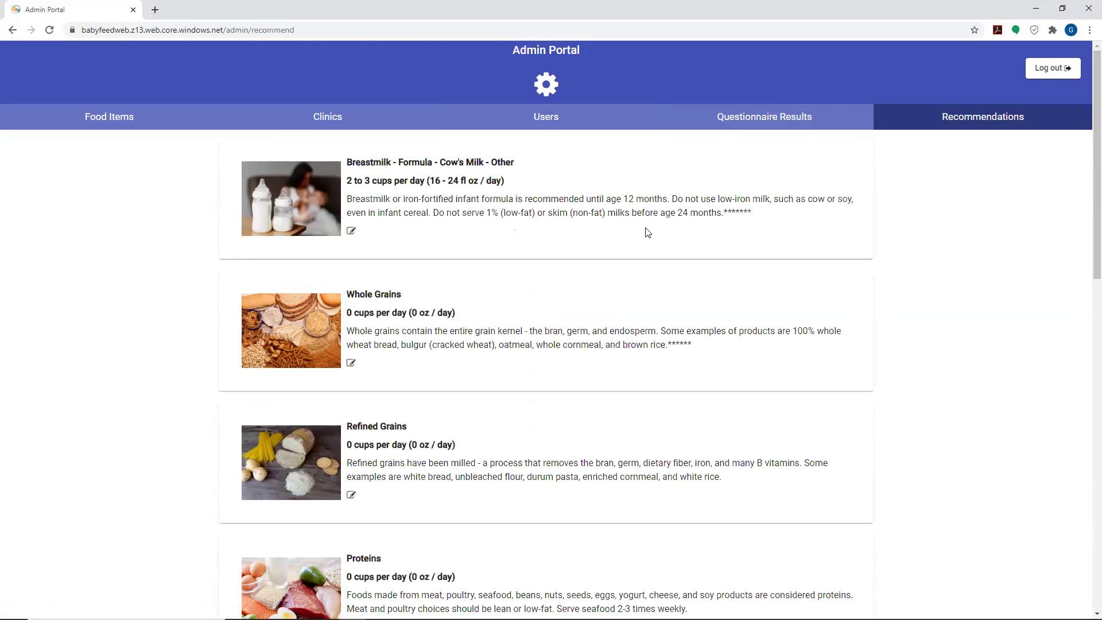
pyautogui.click(351, 232)
pyautogui.moveTo(587, 234); pyautogui.dragTo(544, 231)
pyautogui.press('BackSpace')
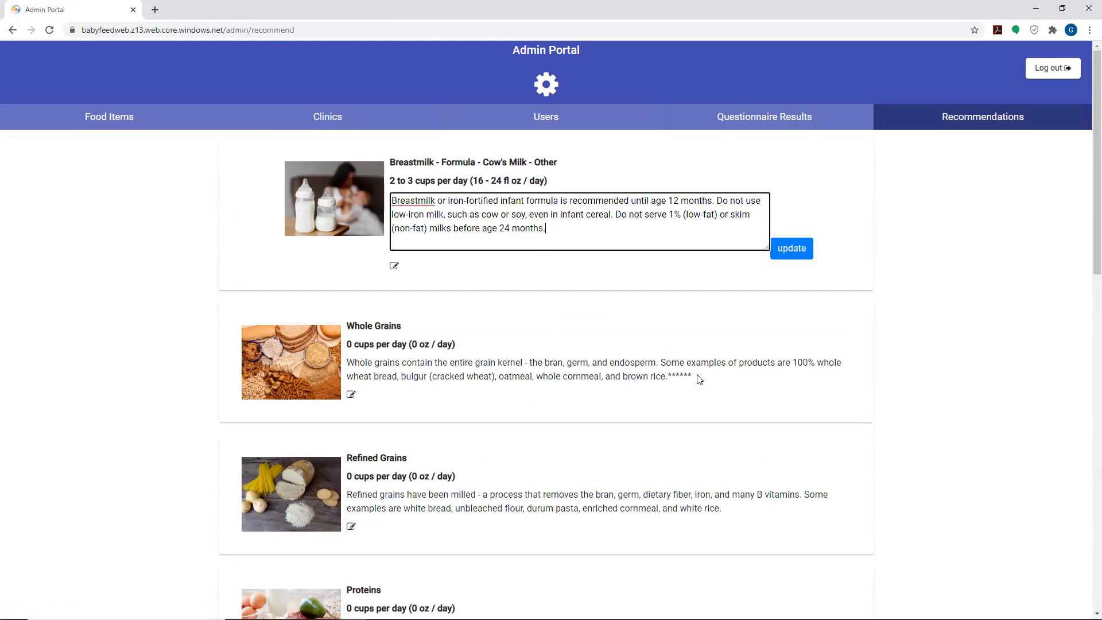
# Delete the asterisks after 'brown rice' in Whole Grains and save both restored texts.
pyautogui.click(351, 395)
pyautogui.click(522, 391)
pyautogui.moveTo(522, 391); pyautogui.dragTo(497, 390)
pyautogui.press('BackSpace')
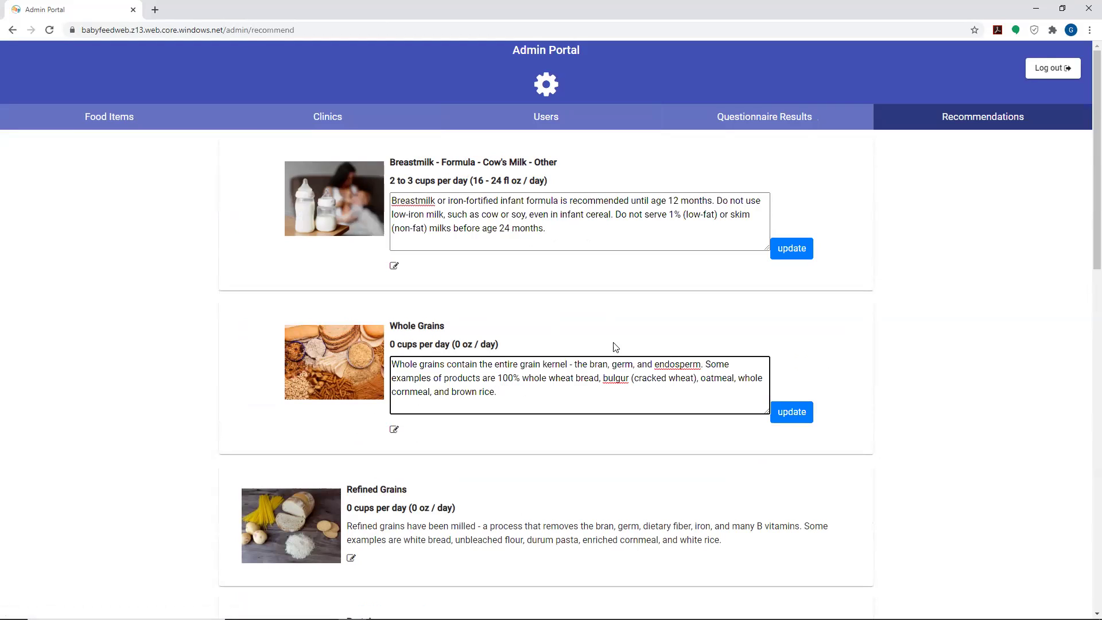
pyautogui.click(793, 412)
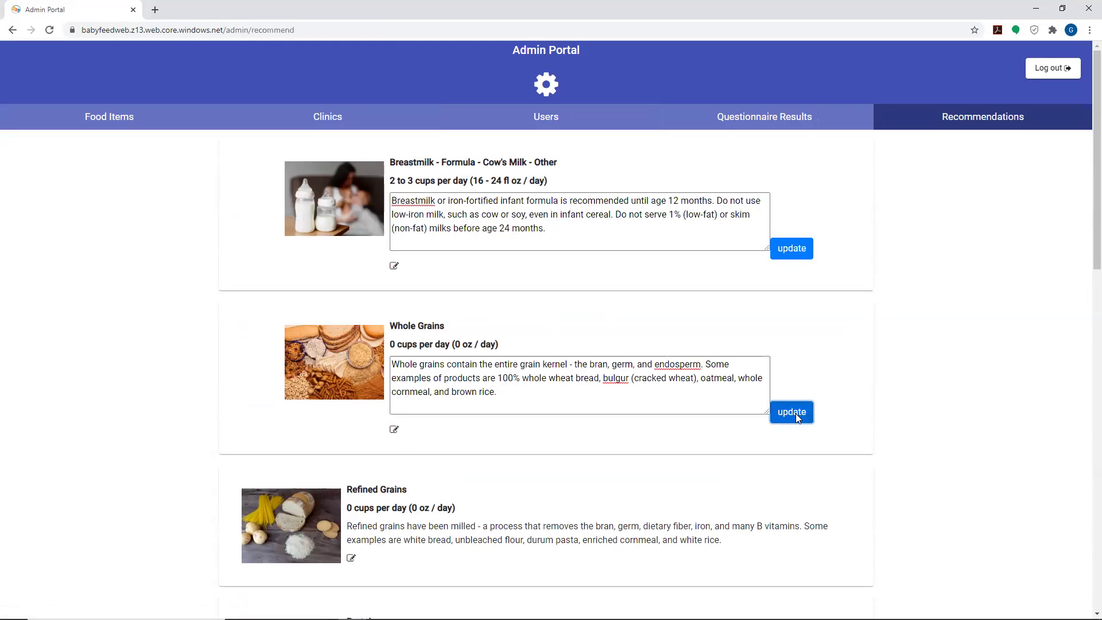
pyautogui.click(791, 248)
pyautogui.scroll(-6, 591, 339)
pyautogui.scroll(-7, 591, 338)
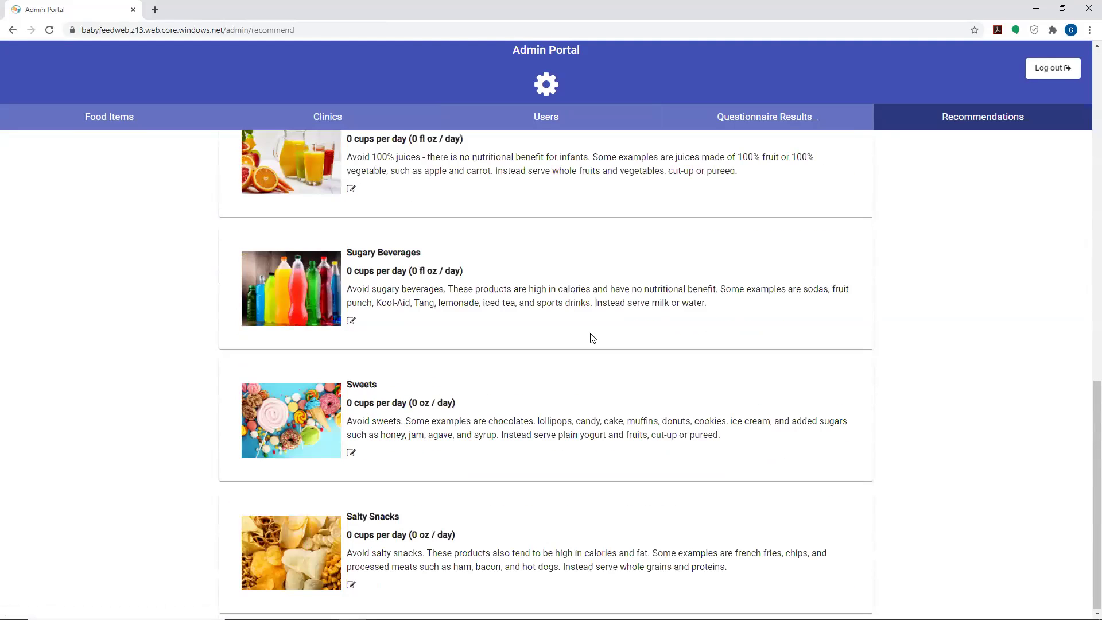
pyautogui.scroll(14, 594, 346)
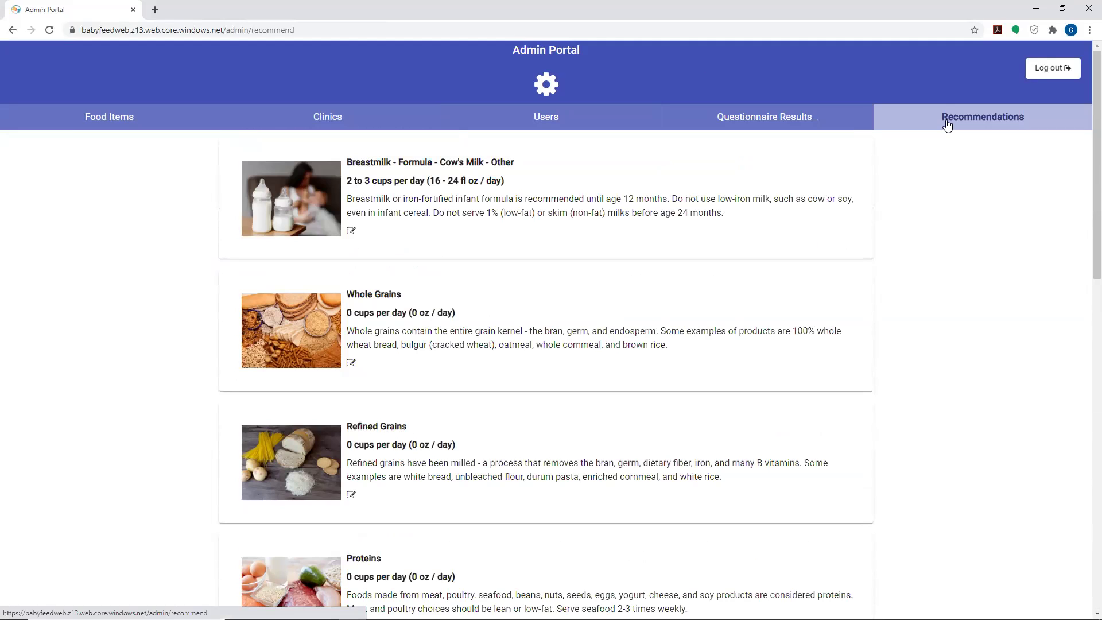
pyautogui.click(119, 132)
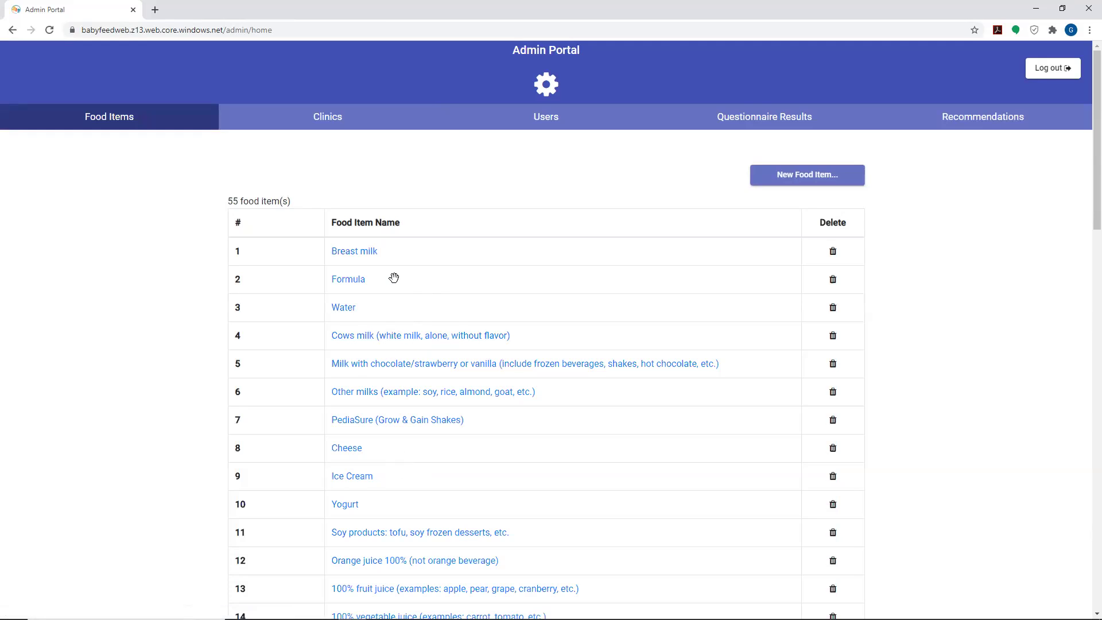
pyautogui.click(339, 125)
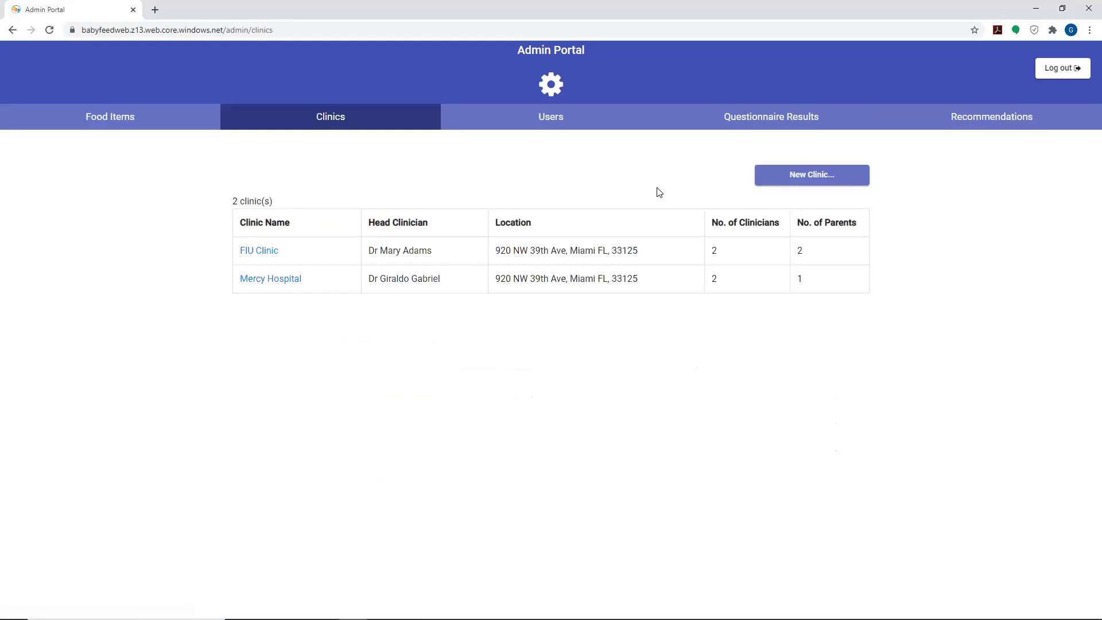
pyautogui.click(525, 117)
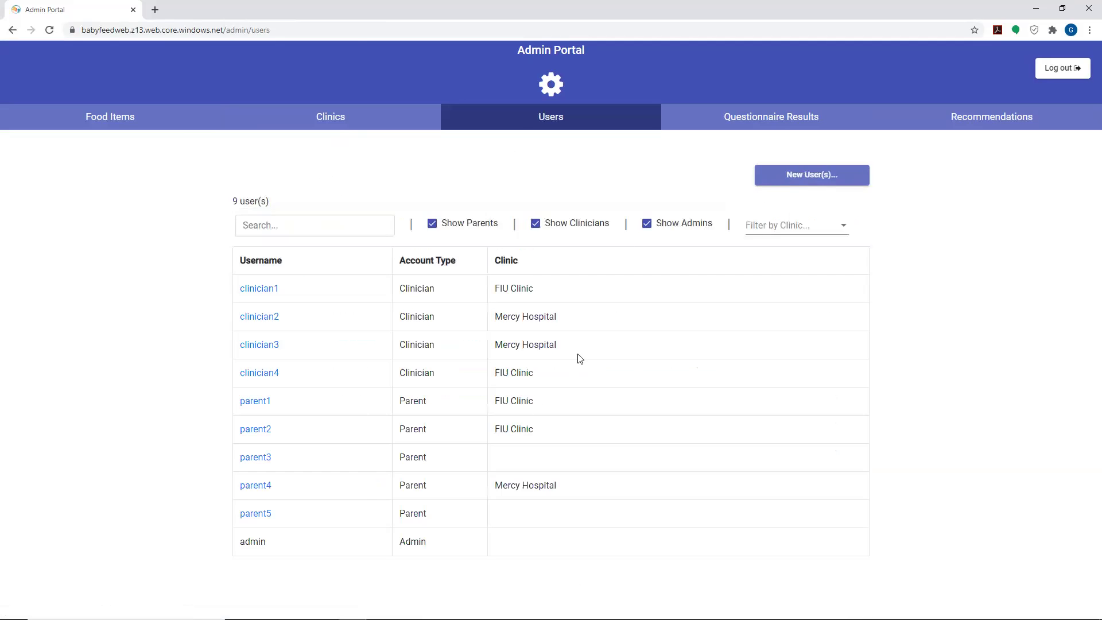
pyautogui.click(746, 118)
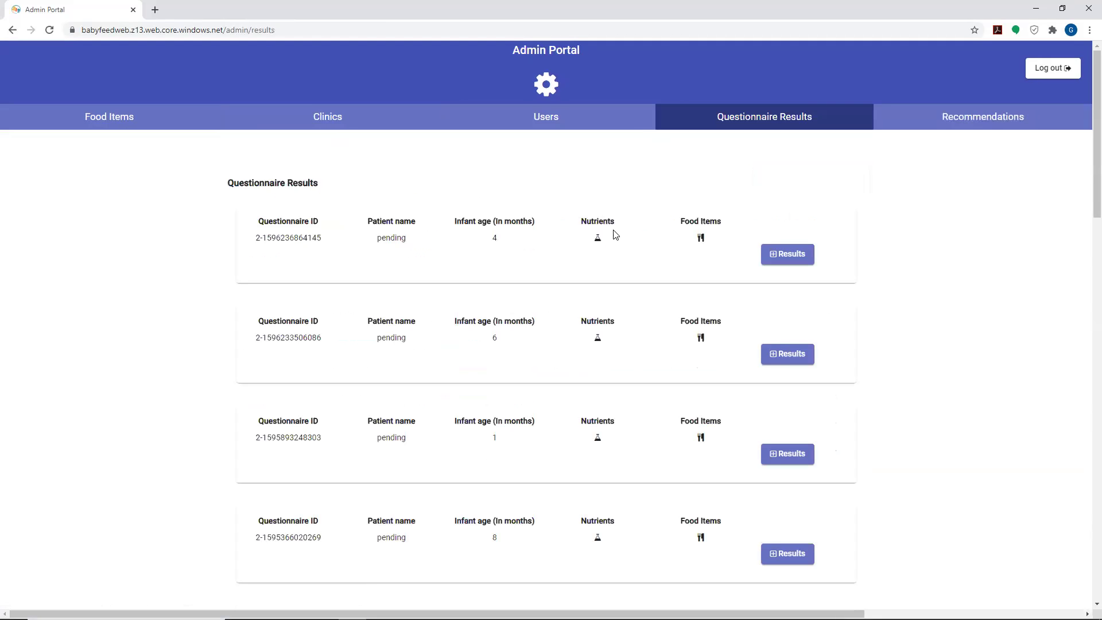
pyautogui.scroll(-20, 617, 239)
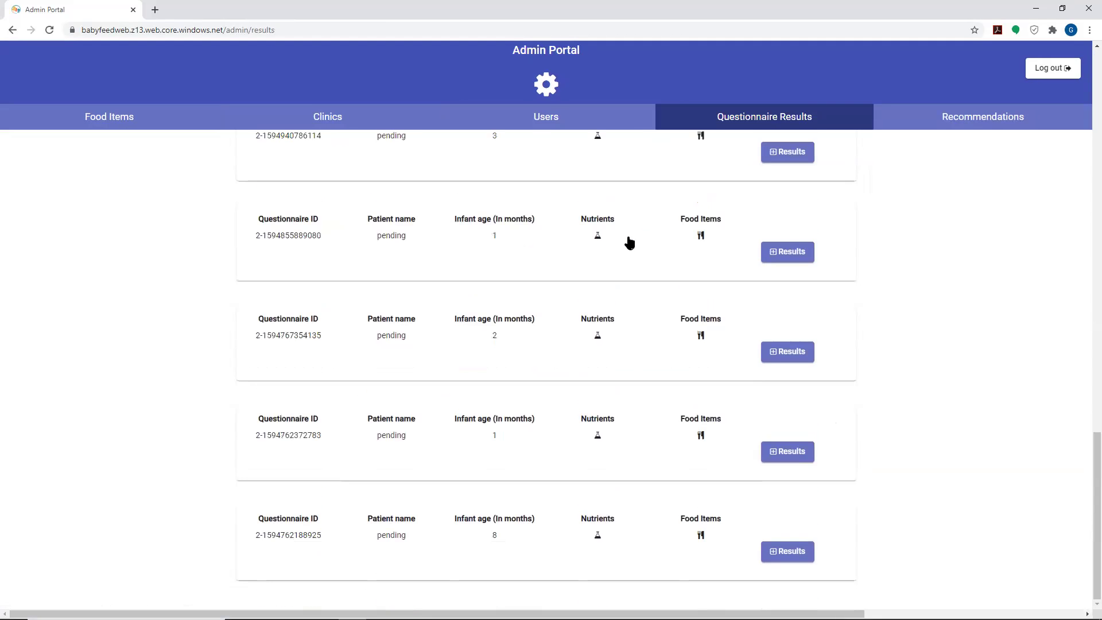
pyautogui.scroll(20, 622, 238)
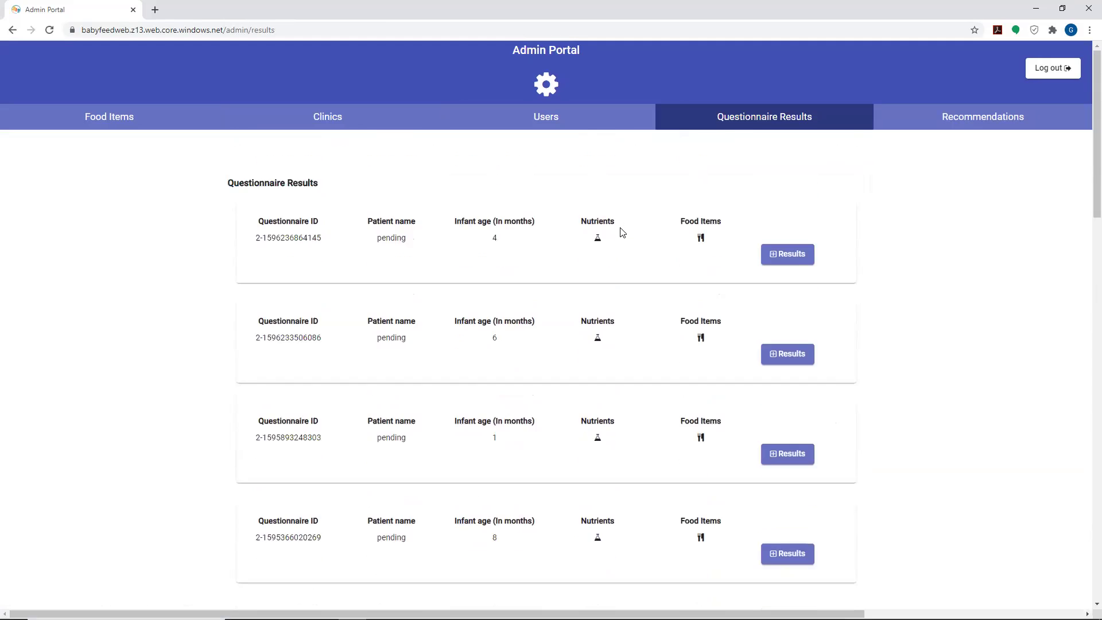
pyautogui.scroll(-5, 622, 233)
pyautogui.scroll(5, 623, 233)
pyautogui.click(940, 119)
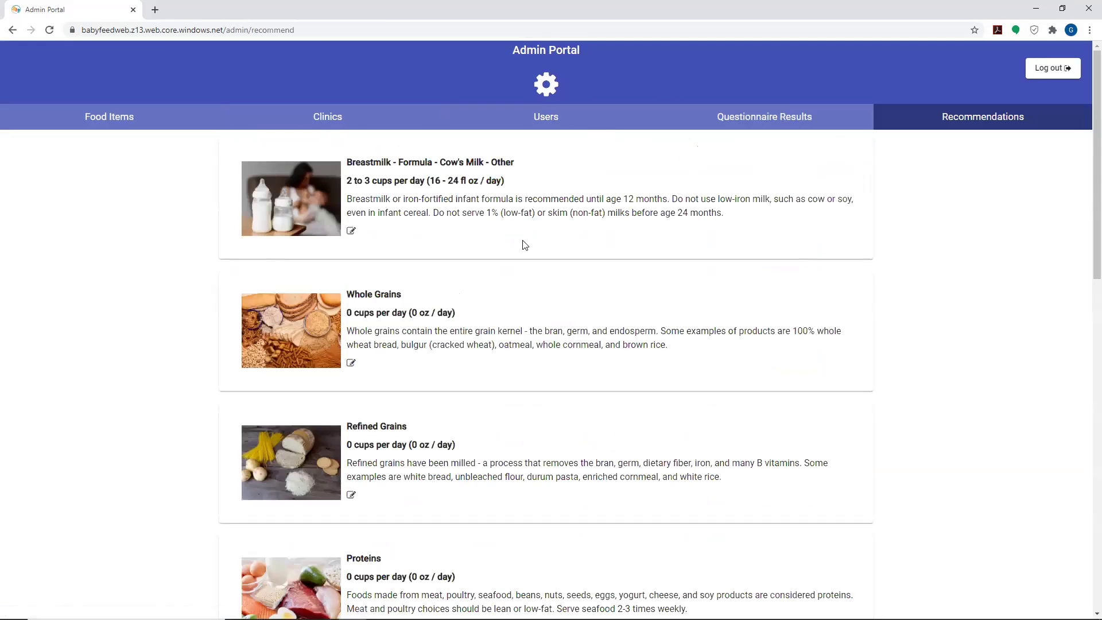
pyautogui.scroll(-14, 523, 241)
pyautogui.scroll(5, 522, 241)
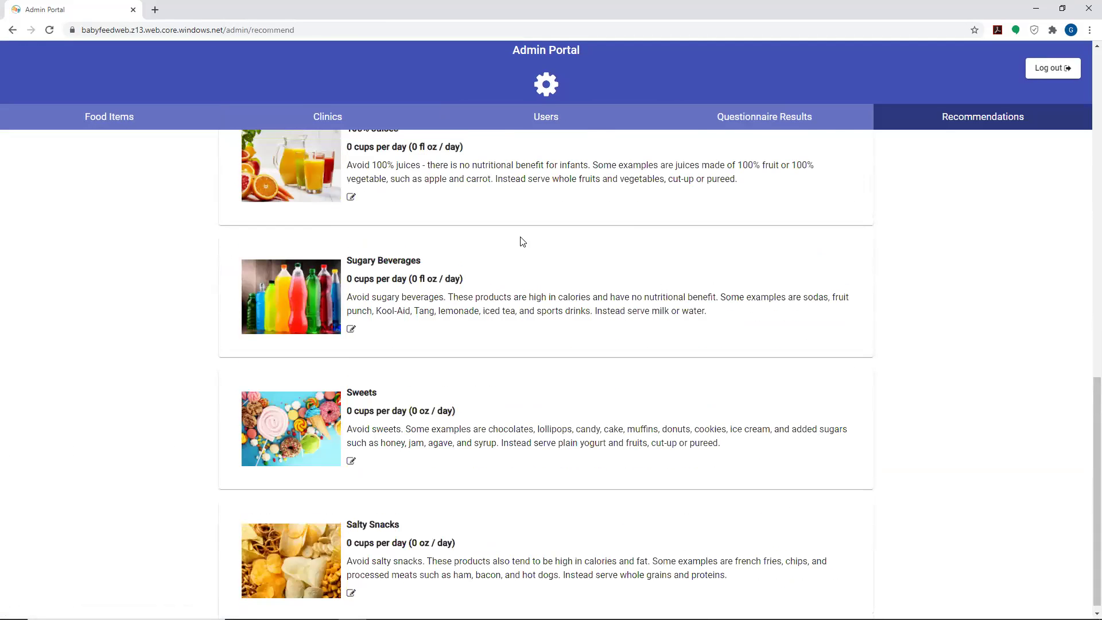
pyautogui.scroll(10, 522, 240)
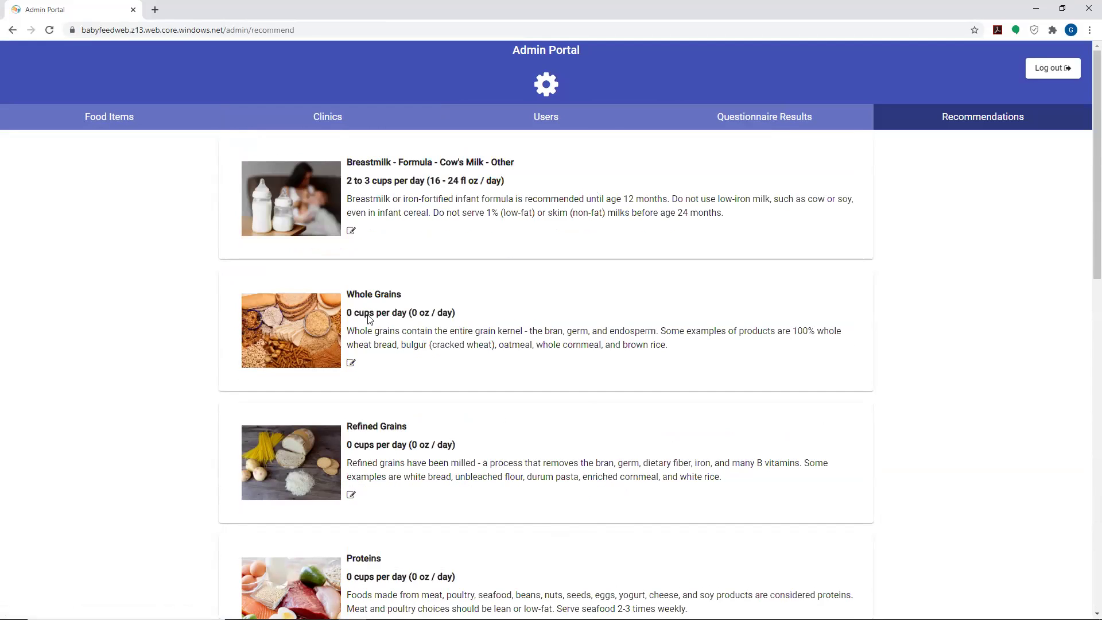
pyautogui.scroll(-4, 362, 326)
pyautogui.scroll(5, 362, 326)
# Log out of the admin portal.
pyautogui.click(1048, 69)
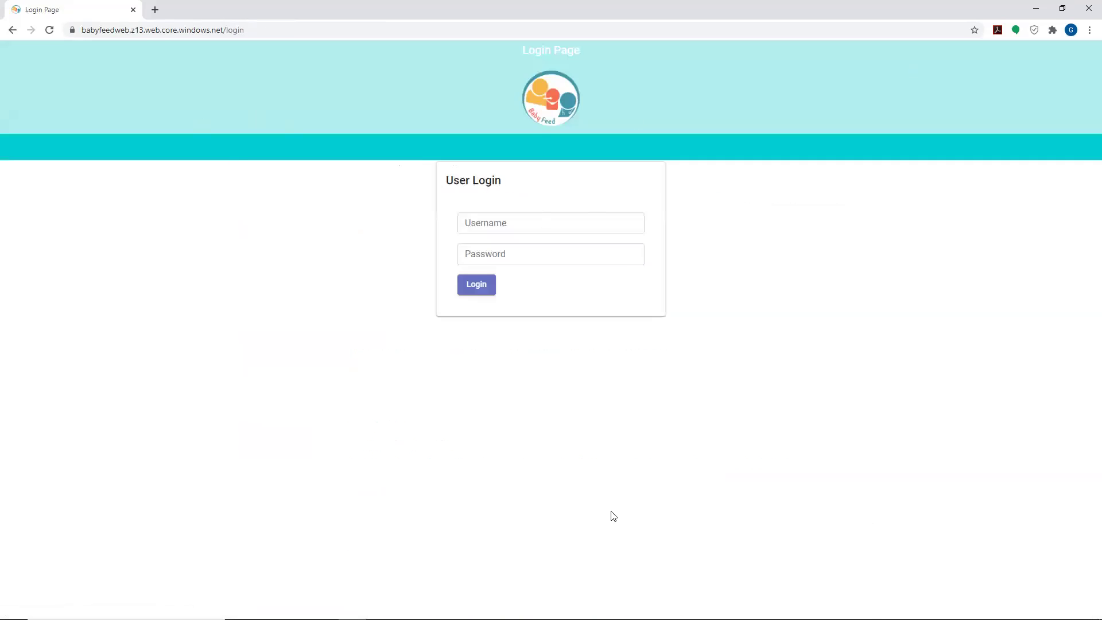